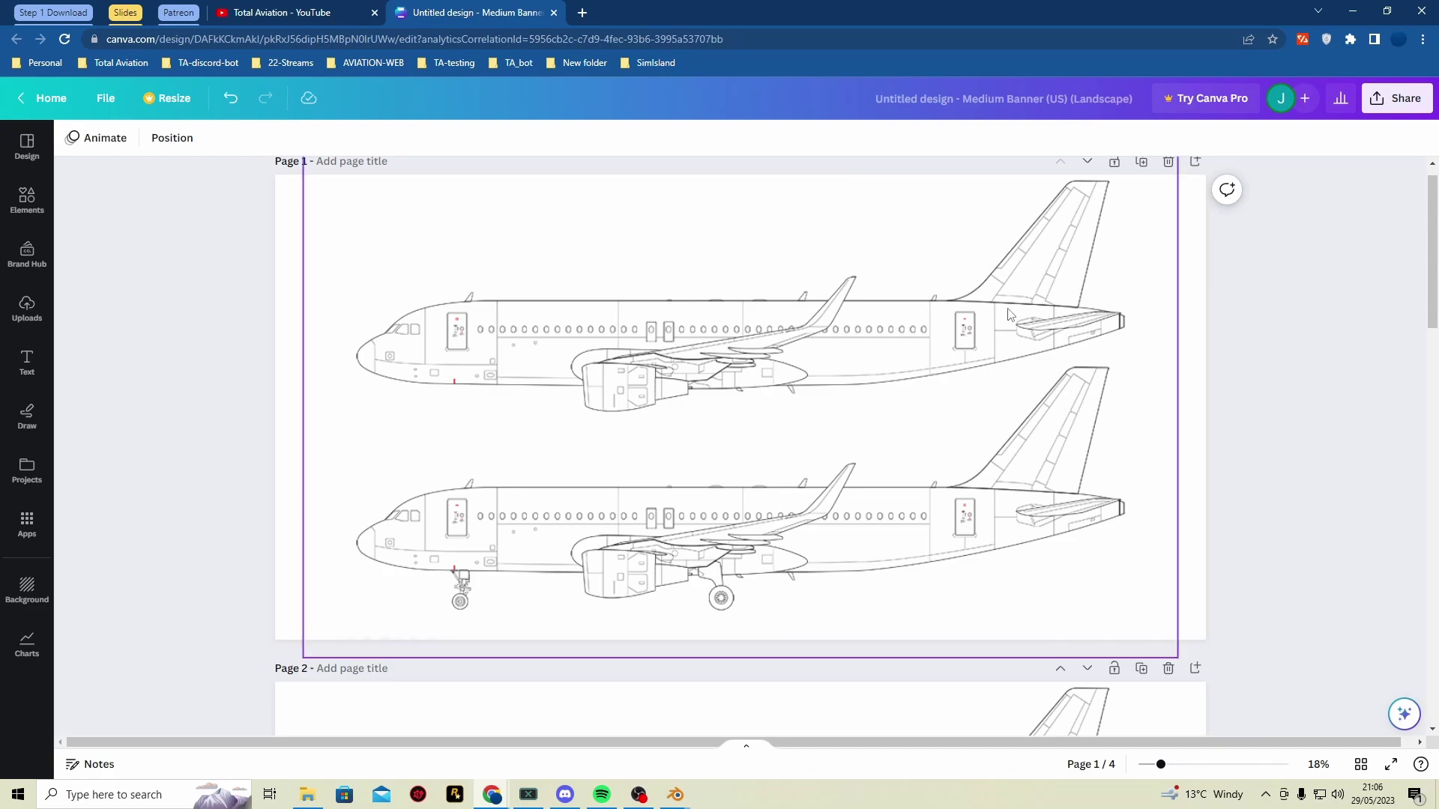
Review the aircraft livery drafts across pages 1 to 4 of the design
{"action": "scroll", "coordinate": [1214, 338], "scroll_direction": "up", "scroll_amount": 1}
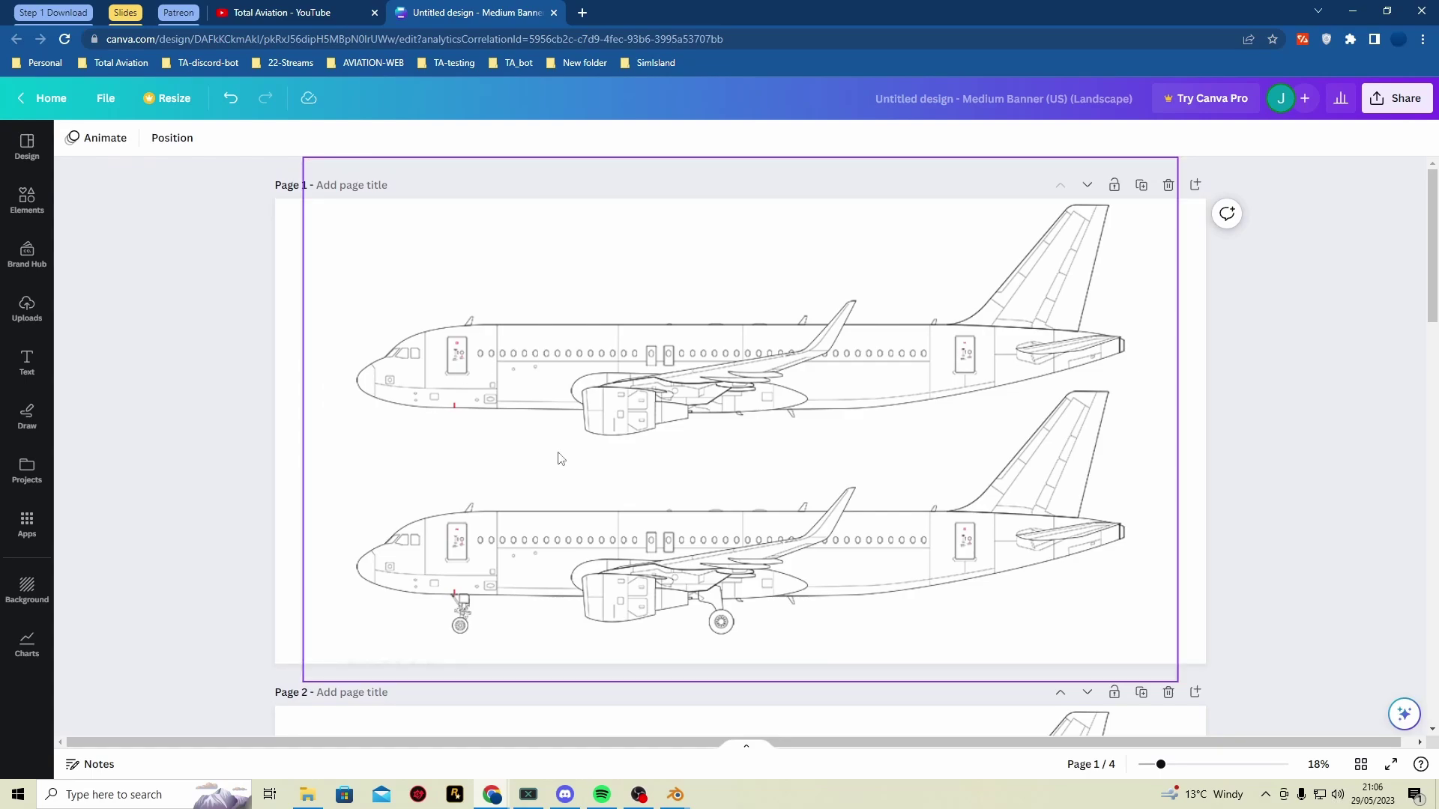
{"action": "scroll", "coordinate": [1368, 398], "scroll_direction": "down", "scroll_amount": 3}
{"action": "scroll", "coordinate": [1369, 398], "scroll_direction": "up", "scroll_amount": 3}
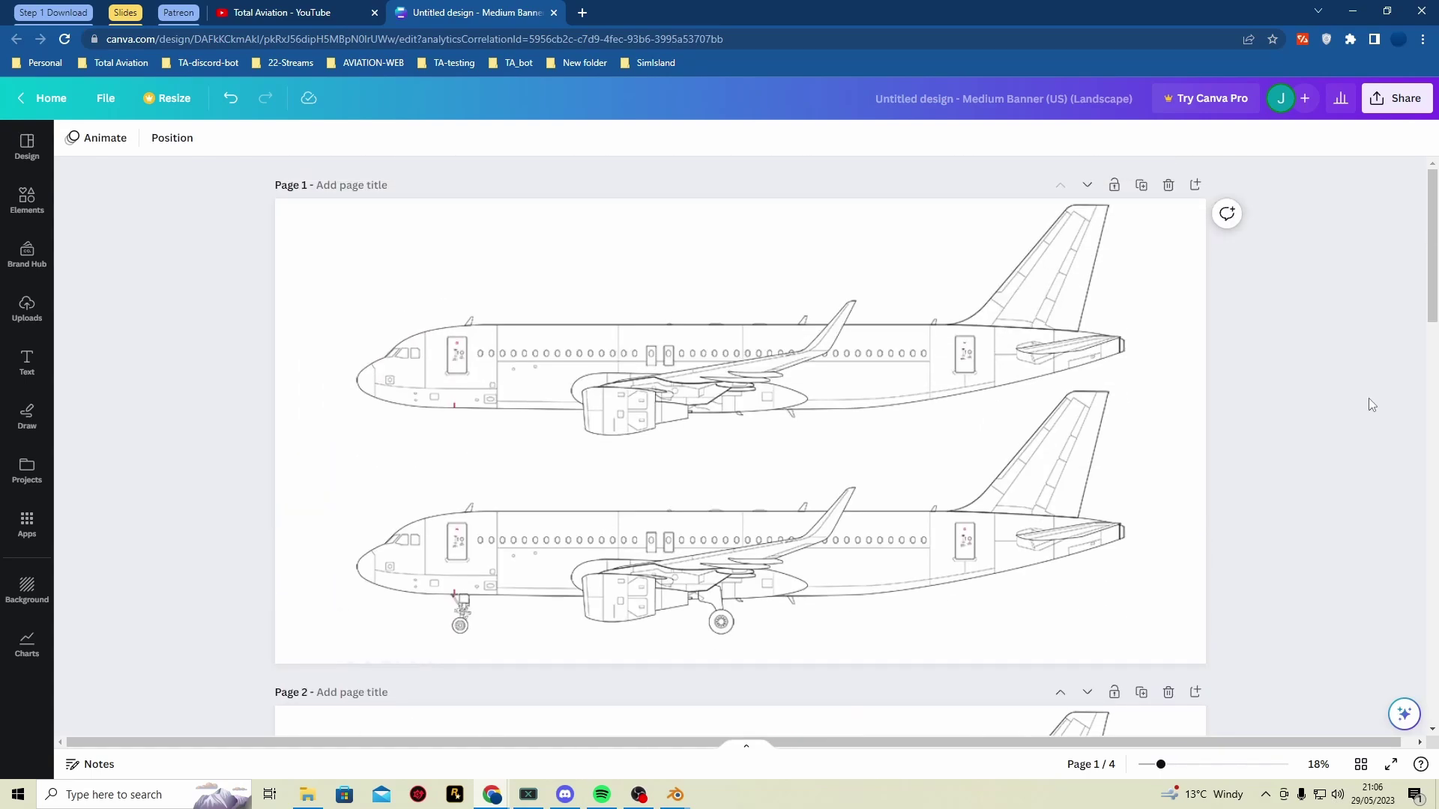
{"action": "scroll", "coordinate": [1368, 405], "scroll_direction": "down", "scroll_amount": 5}
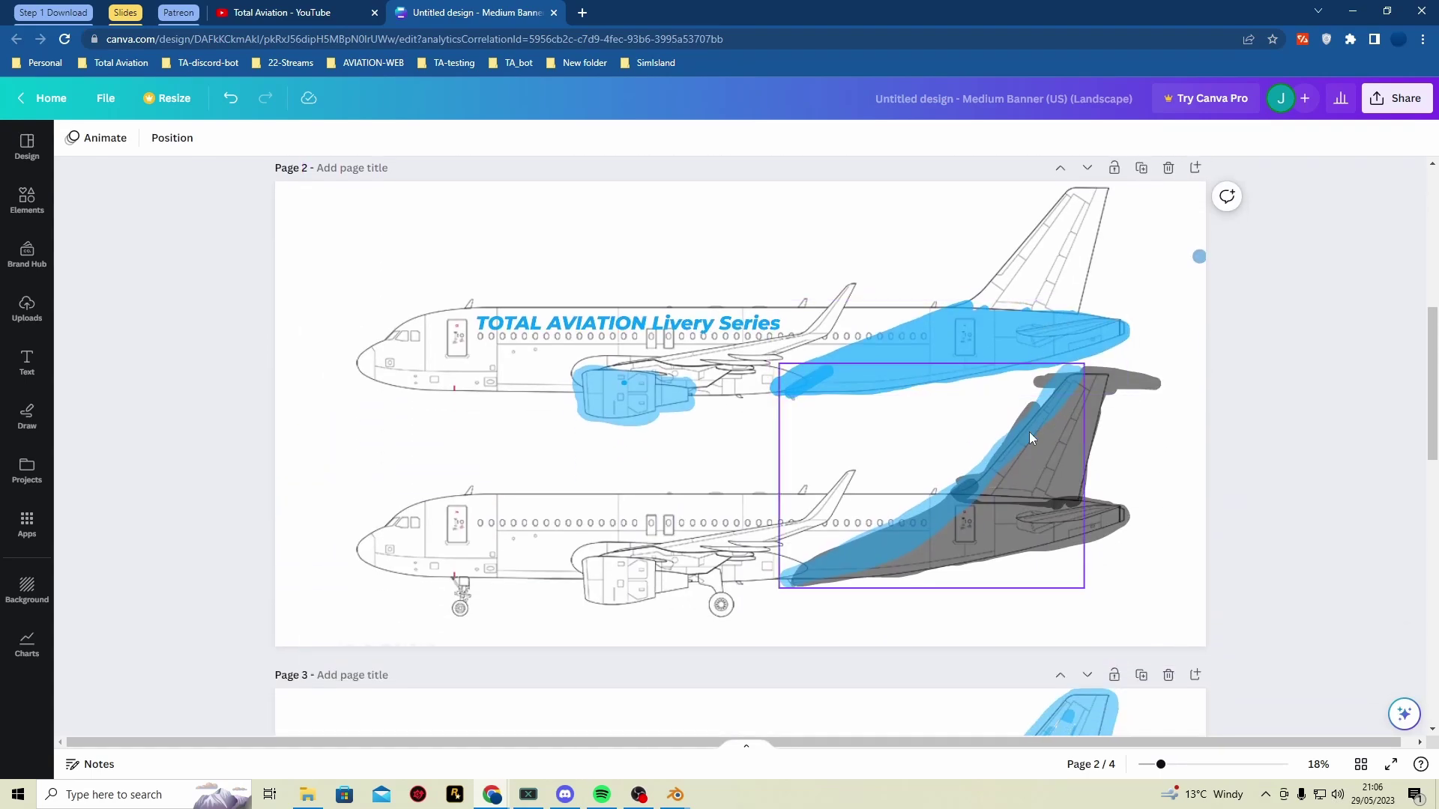
{"action": "scroll", "coordinate": [1371, 317], "scroll_direction": "down", "scroll_amount": 4}
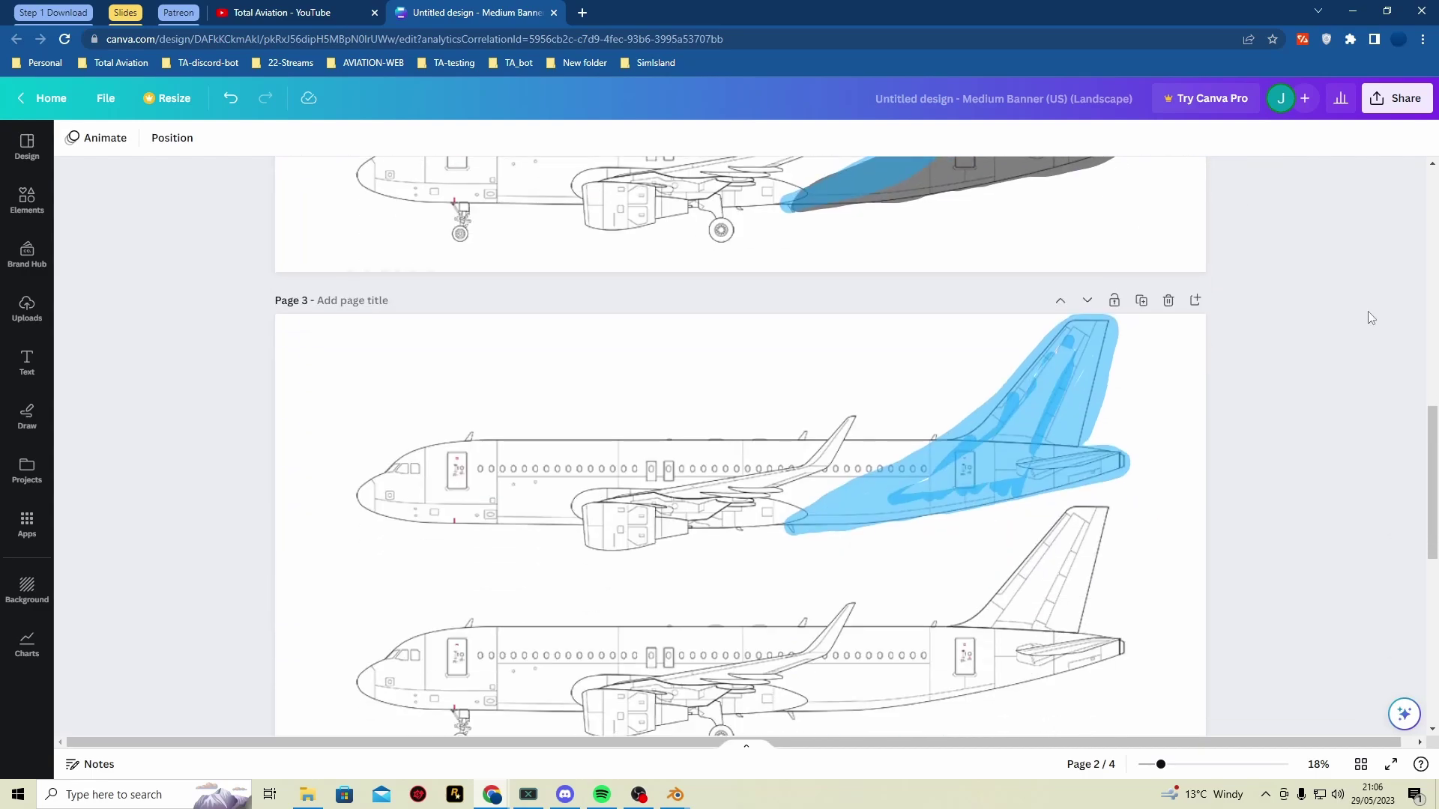
{"action": "scroll", "coordinate": [1371, 318], "scroll_direction": "down", "scroll_amount": 6}
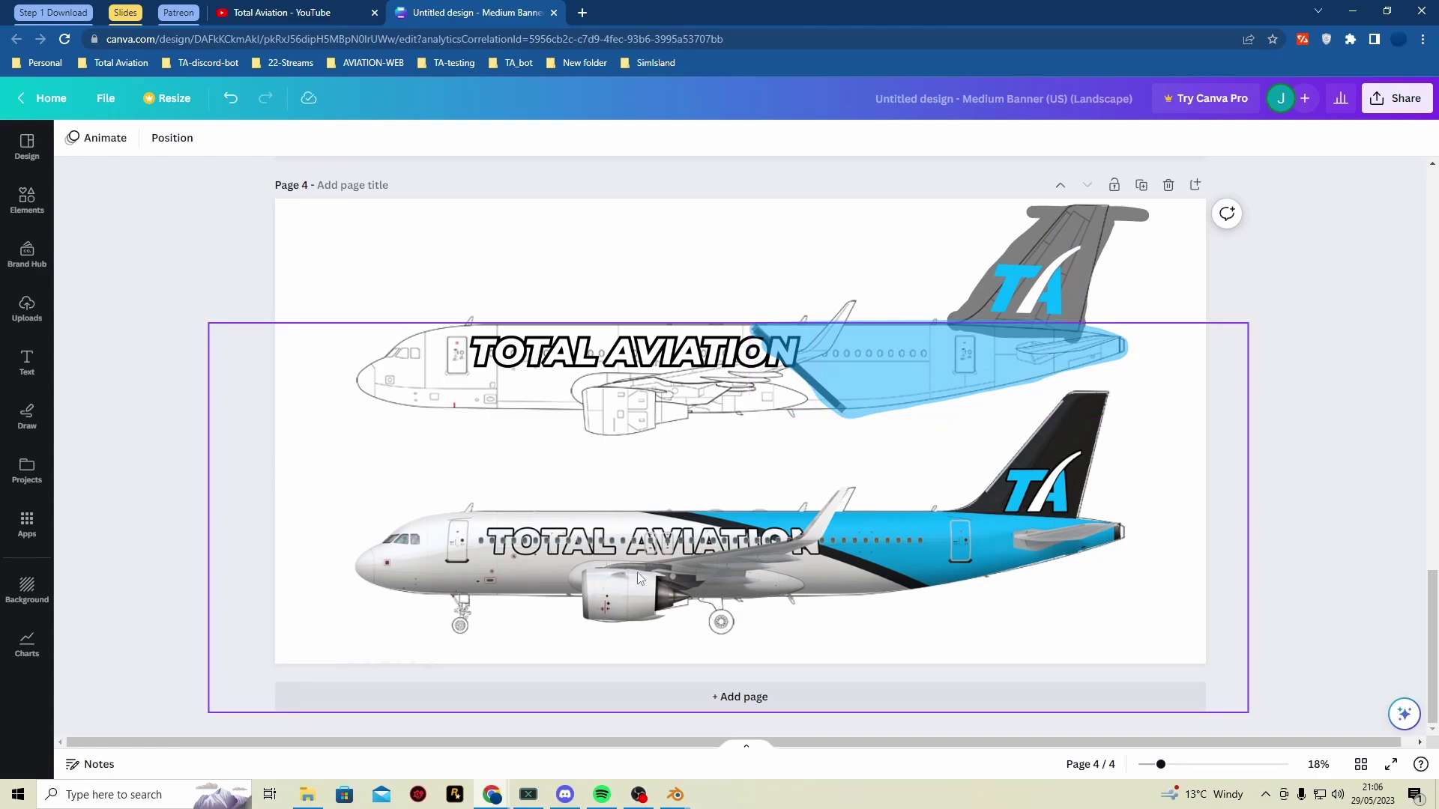
Shade the engine of the upper aircraft on page 4 with the highlighter in the light blue document color
{"action": "left_click", "coordinate": [31, 416]}
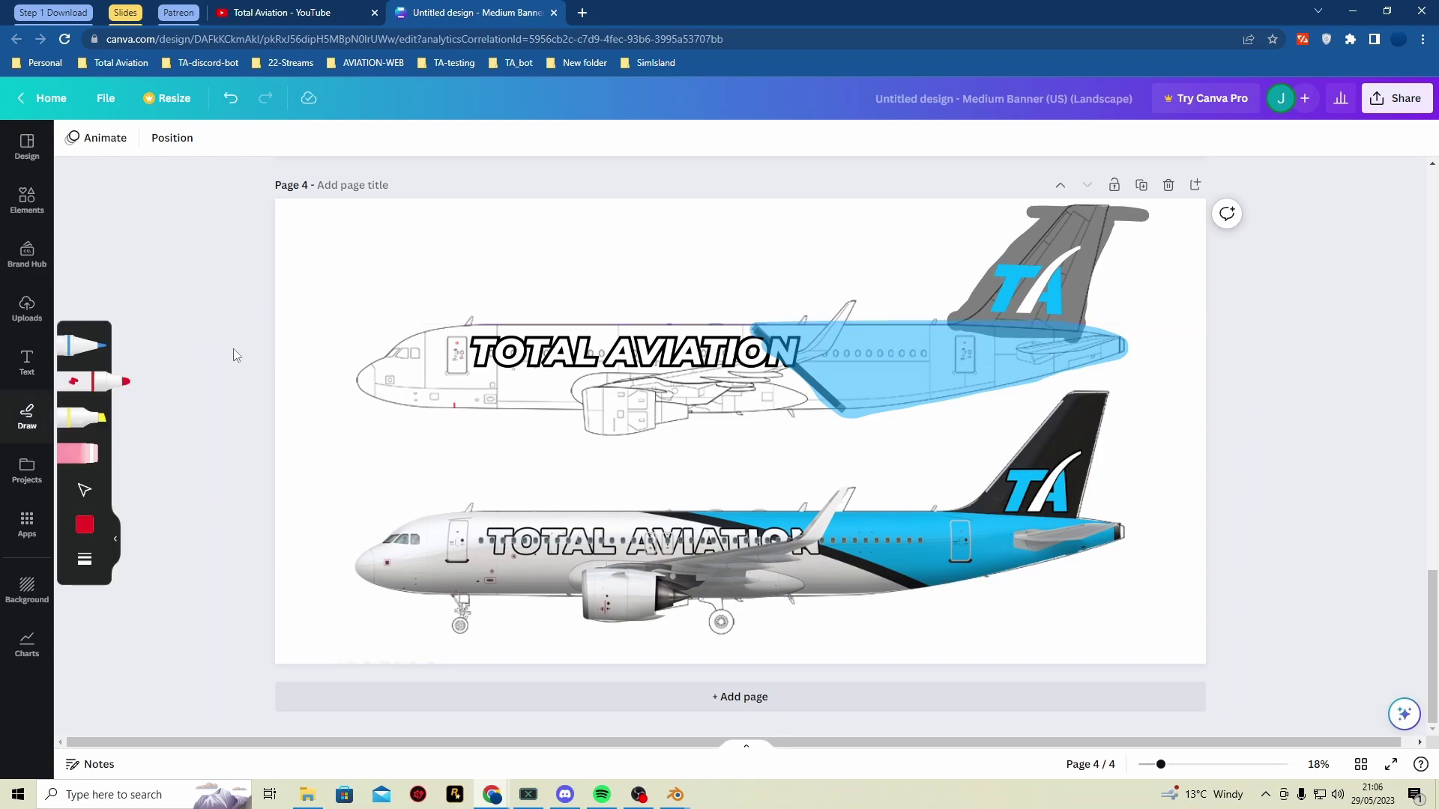
{"action": "left_click", "coordinate": [85, 527]}
{"action": "left_click", "coordinate": [262, 540]}
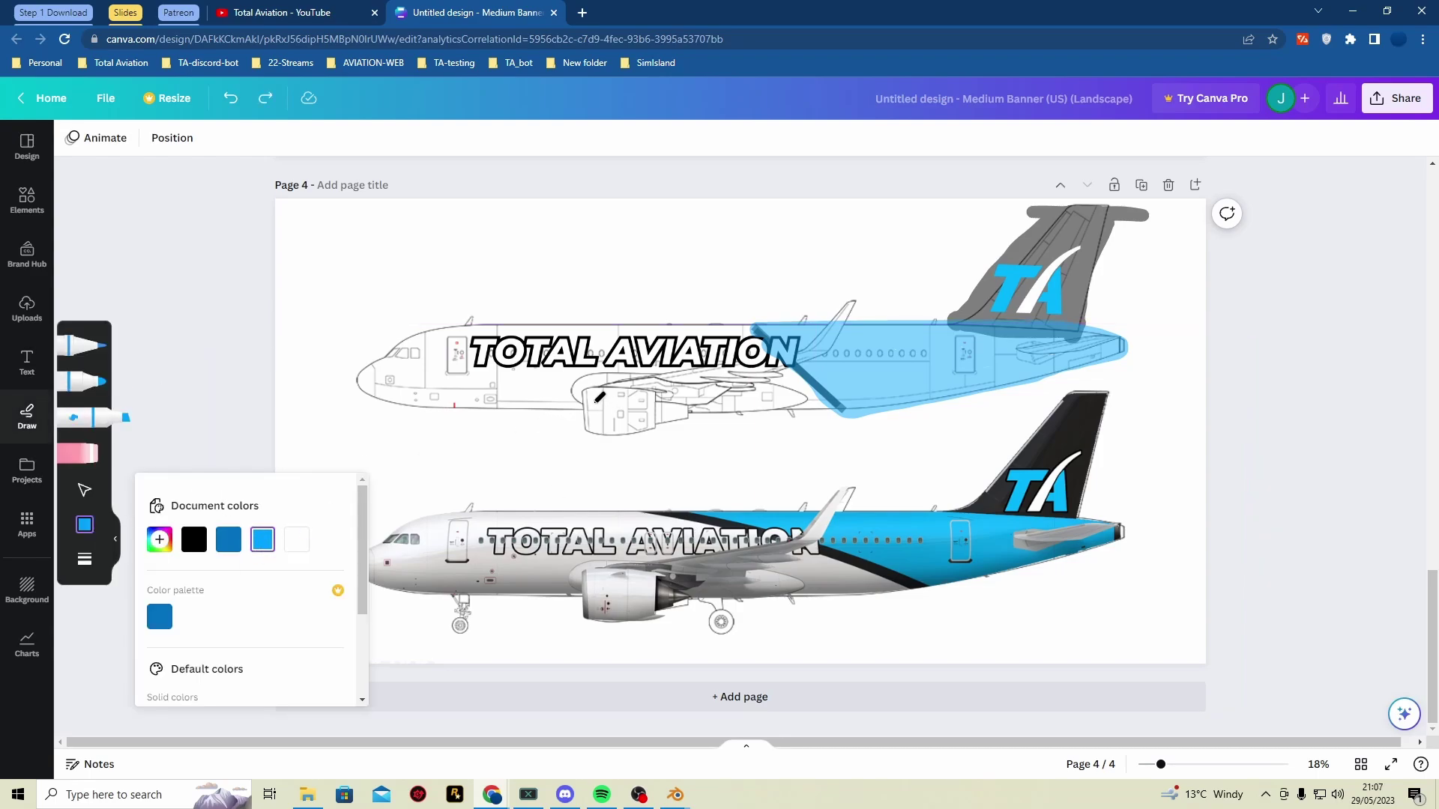
{"action": "mouse_move", "coordinate": [589, 385]}
{"action": "left_mouse_down"}
{"action": "mouse_move", "coordinate": [589, 431]}
{"action": "mouse_move", "coordinate": [697, 426]}
{"action": "left_mouse_up"}
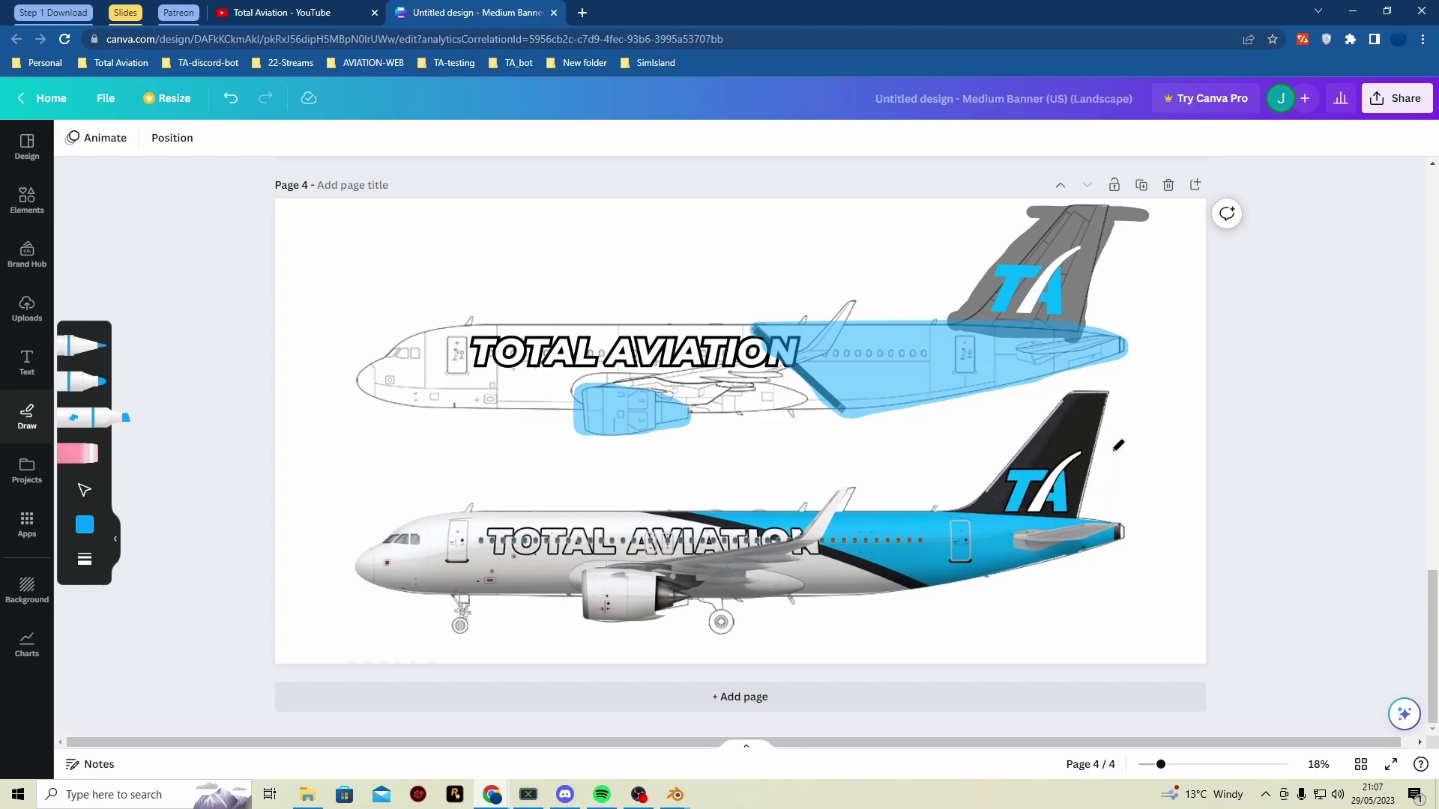
With the pen, draw an arrow from the blue rear fuselage and handwrite circled notes "1 Hex", "2 Assets" and a circled 3 above the upper aircraft
{"action": "key", "text": "p"}
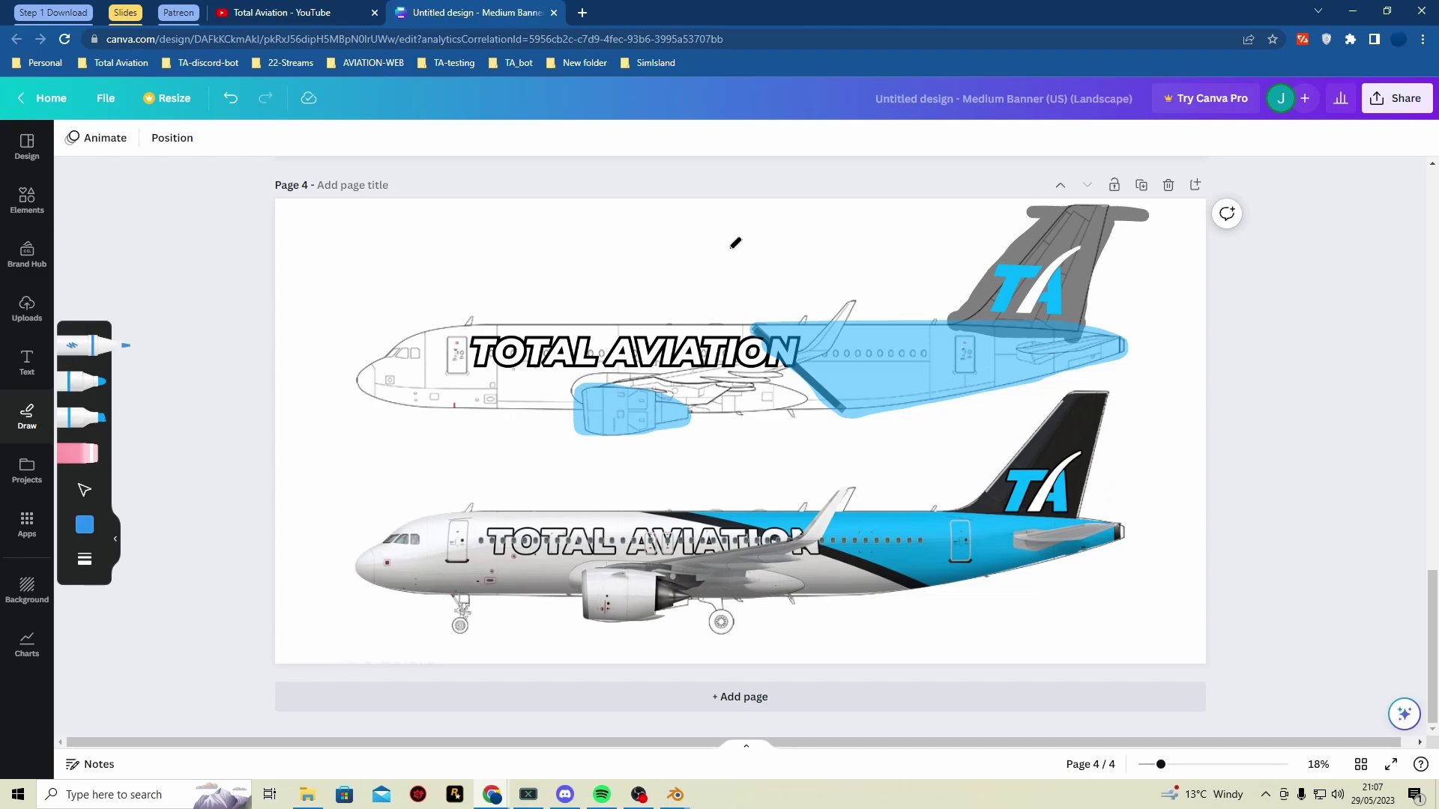
{"action": "mouse_move", "coordinate": [888, 319]}
{"action": "left_mouse_down"}
{"action": "mouse_move", "coordinate": [841, 262]}
{"action": "mouse_move", "coordinate": [853, 254]}
{"action": "mouse_move", "coordinate": [822, 264]}
{"action": "left_mouse_up"}
{"action": "left_click_drag", "start_coordinate": [416, 225], "coordinate": [502, 228]}
{"action": "mouse_move", "coordinate": [371, 209]}
{"action": "left_mouse_down"}
{"action": "mouse_move", "coordinate": [375, 228]}
{"action": "mouse_move", "coordinate": [360, 218]}
{"action": "mouse_move", "coordinate": [396, 256]}
{"action": "left_mouse_up"}
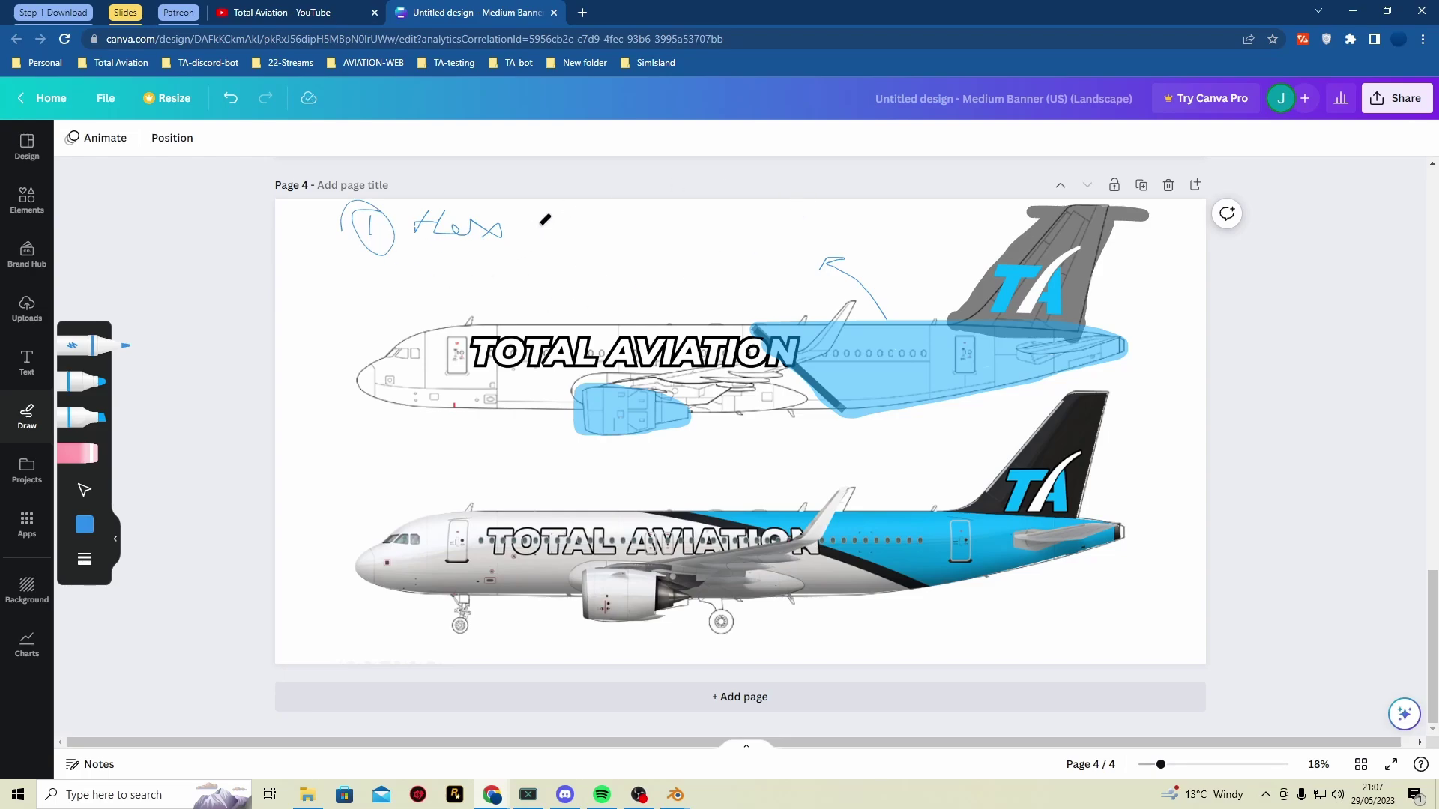
{"action": "mouse_move", "coordinate": [375, 275]}
{"action": "left_mouse_down"}
{"action": "mouse_move", "coordinate": [358, 301]}
{"action": "mouse_move", "coordinate": [382, 271]}
{"action": "mouse_move", "coordinate": [370, 293]}
{"action": "mouse_move", "coordinate": [416, 276]}
{"action": "mouse_move", "coordinate": [501, 280]}
{"action": "left_mouse_up"}
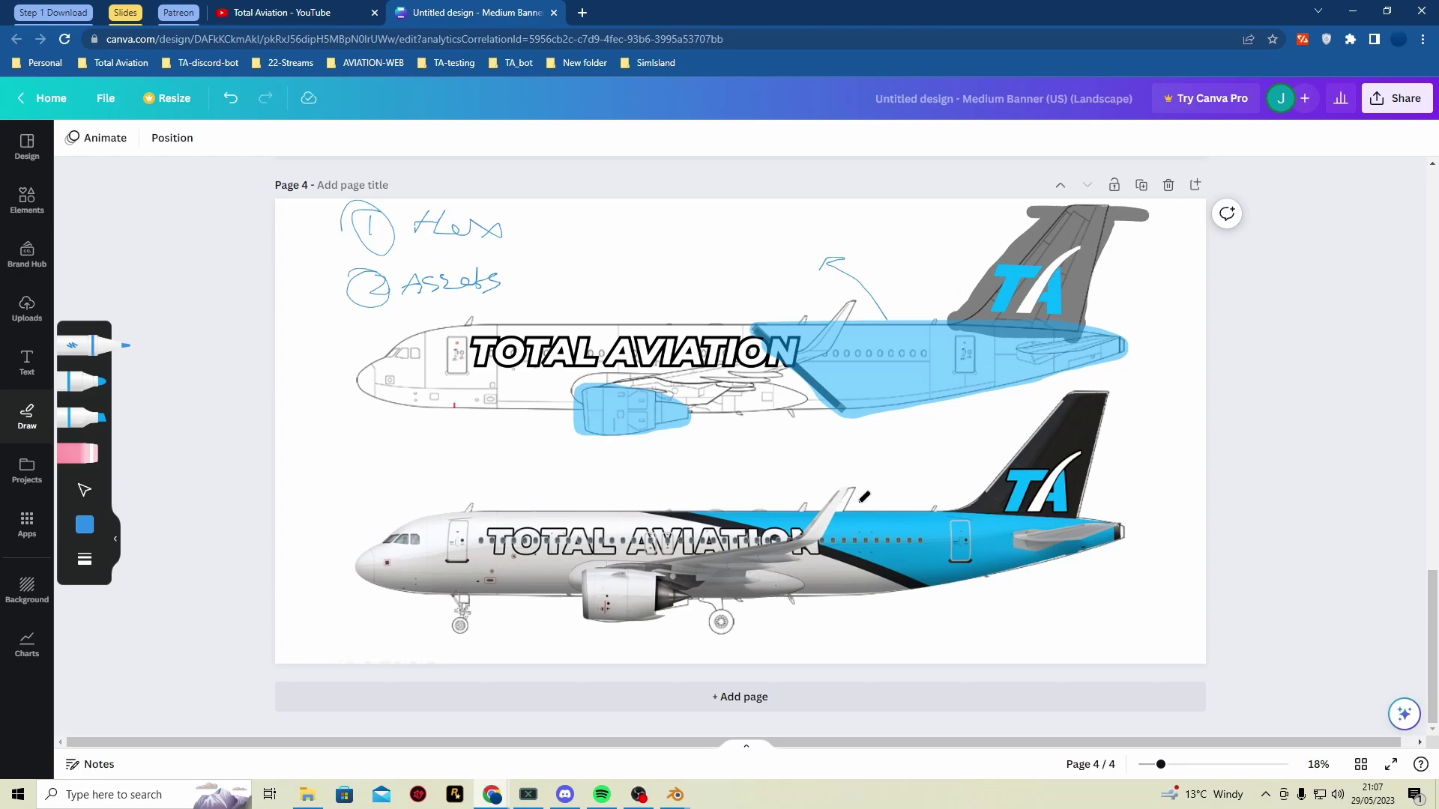
{"action": "left_click_drag", "start_coordinate": [550, 215], "coordinate": [574, 209]}
Examine the logo, text and Drafts_1.png images in the Assets folder inside Episode_2_Design's File_Structure folder in File Explorer
{"action": "left_click", "coordinate": [307, 794]}
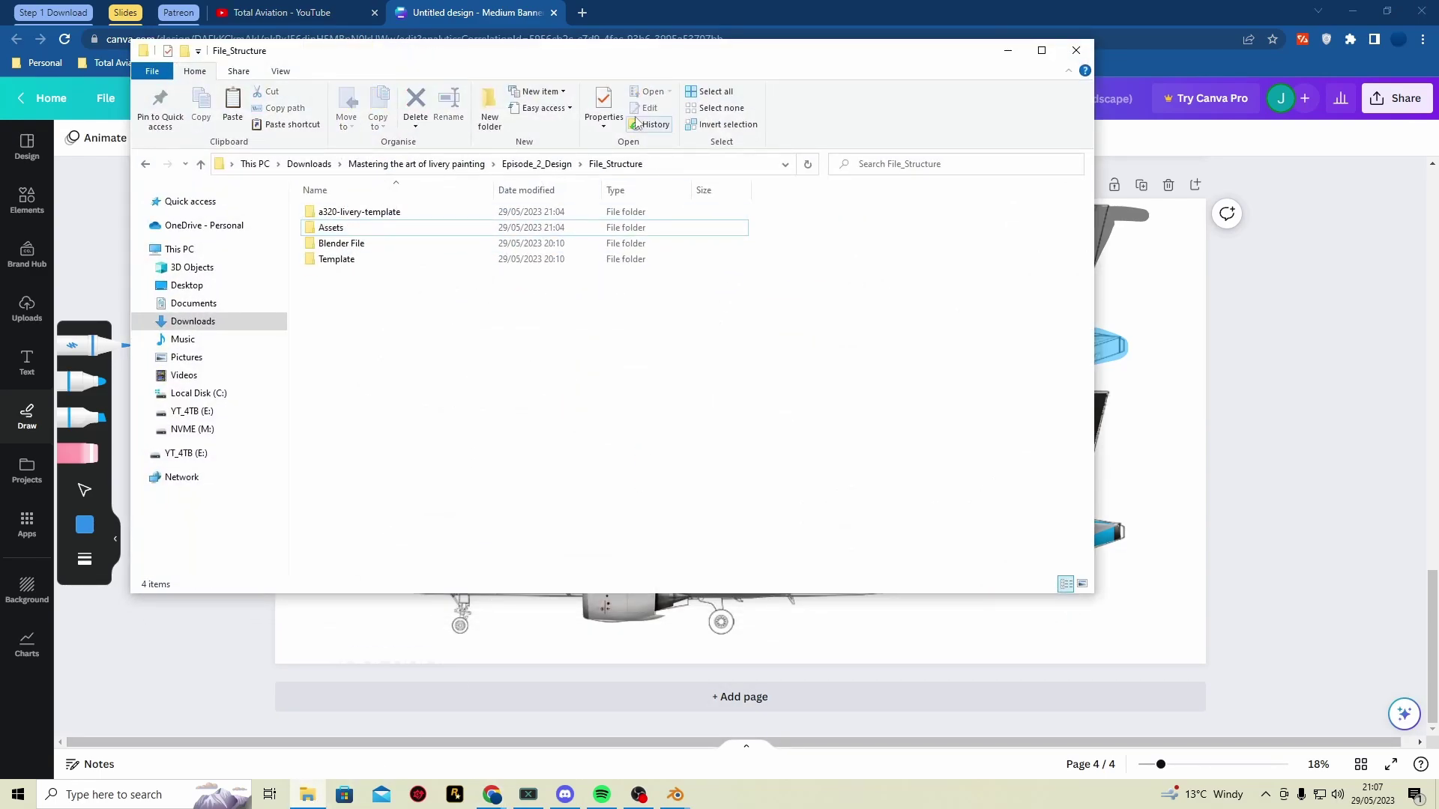
{"action": "left_click", "coordinate": [535, 163]}
{"action": "double_click", "coordinate": [359, 246]}
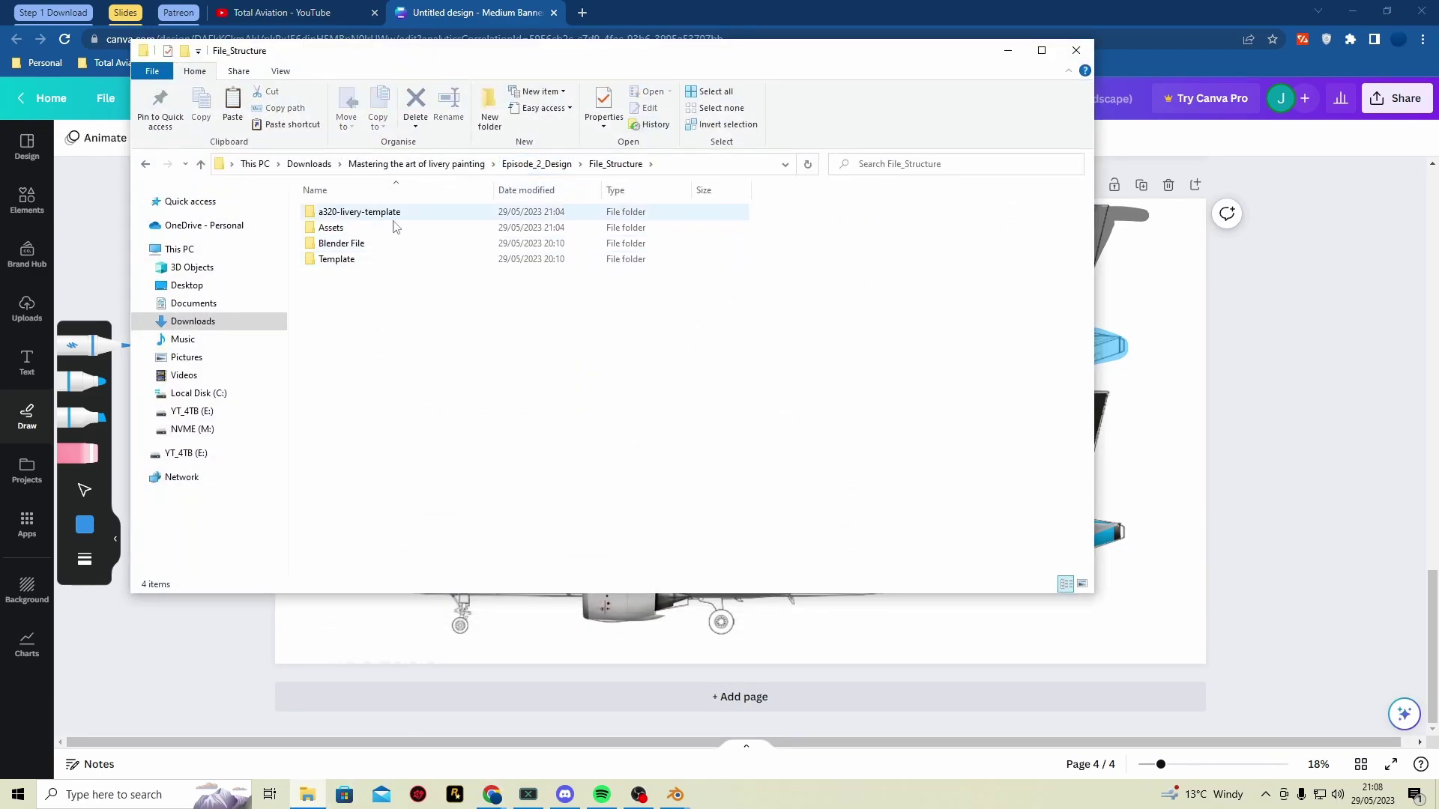
{"action": "double_click", "coordinate": [387, 233]}
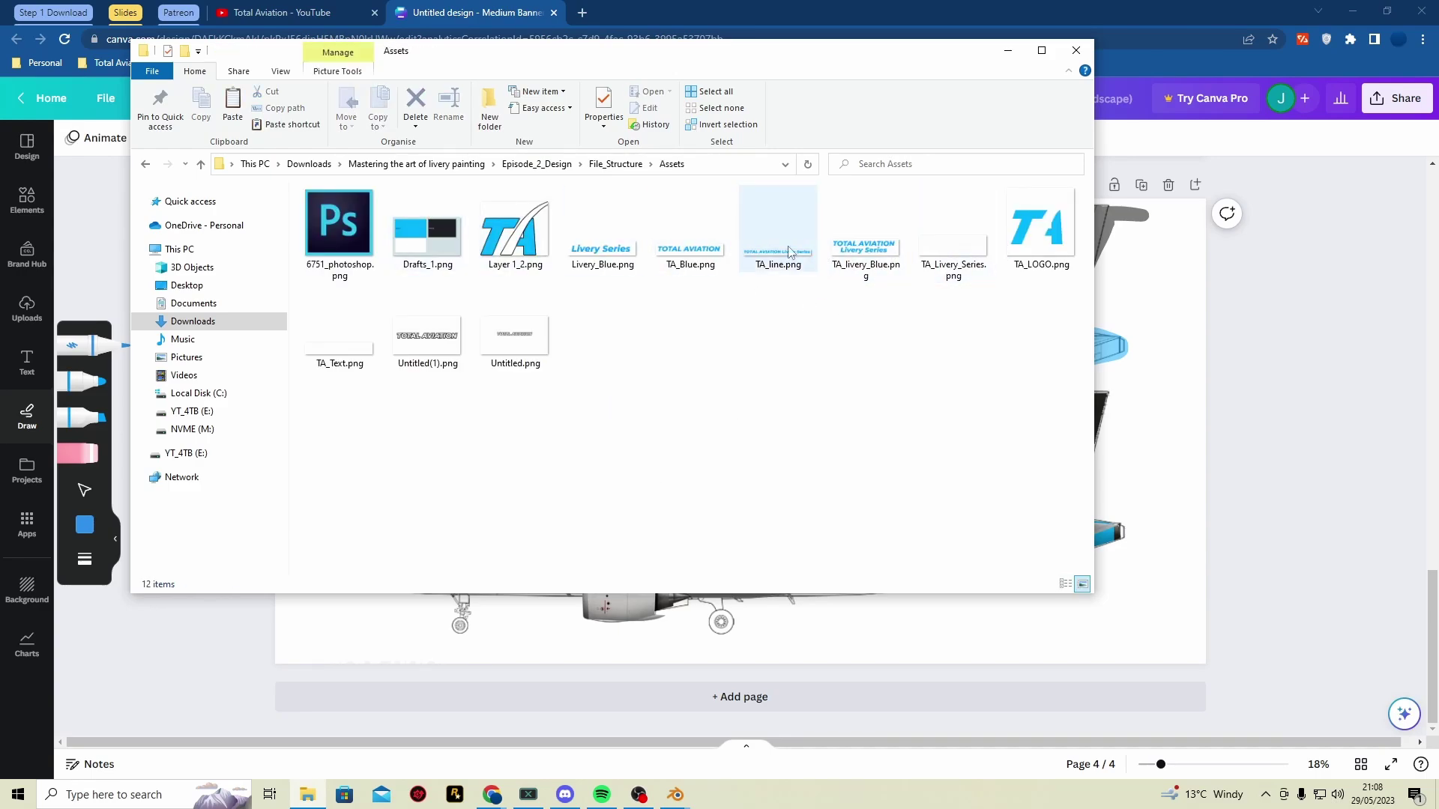
{"action": "left_click", "coordinate": [953, 232]}
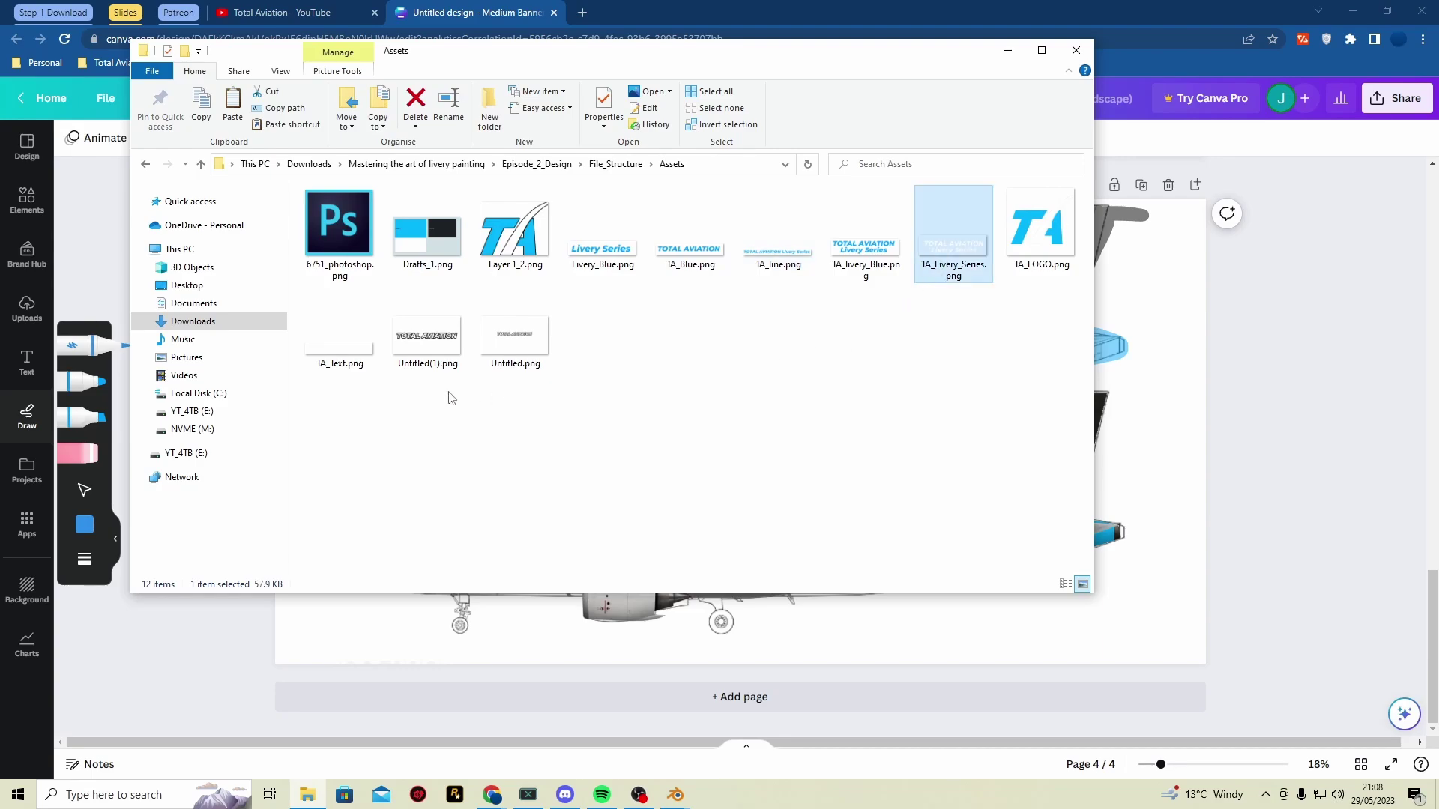
{"action": "left_click", "coordinate": [442, 352]}
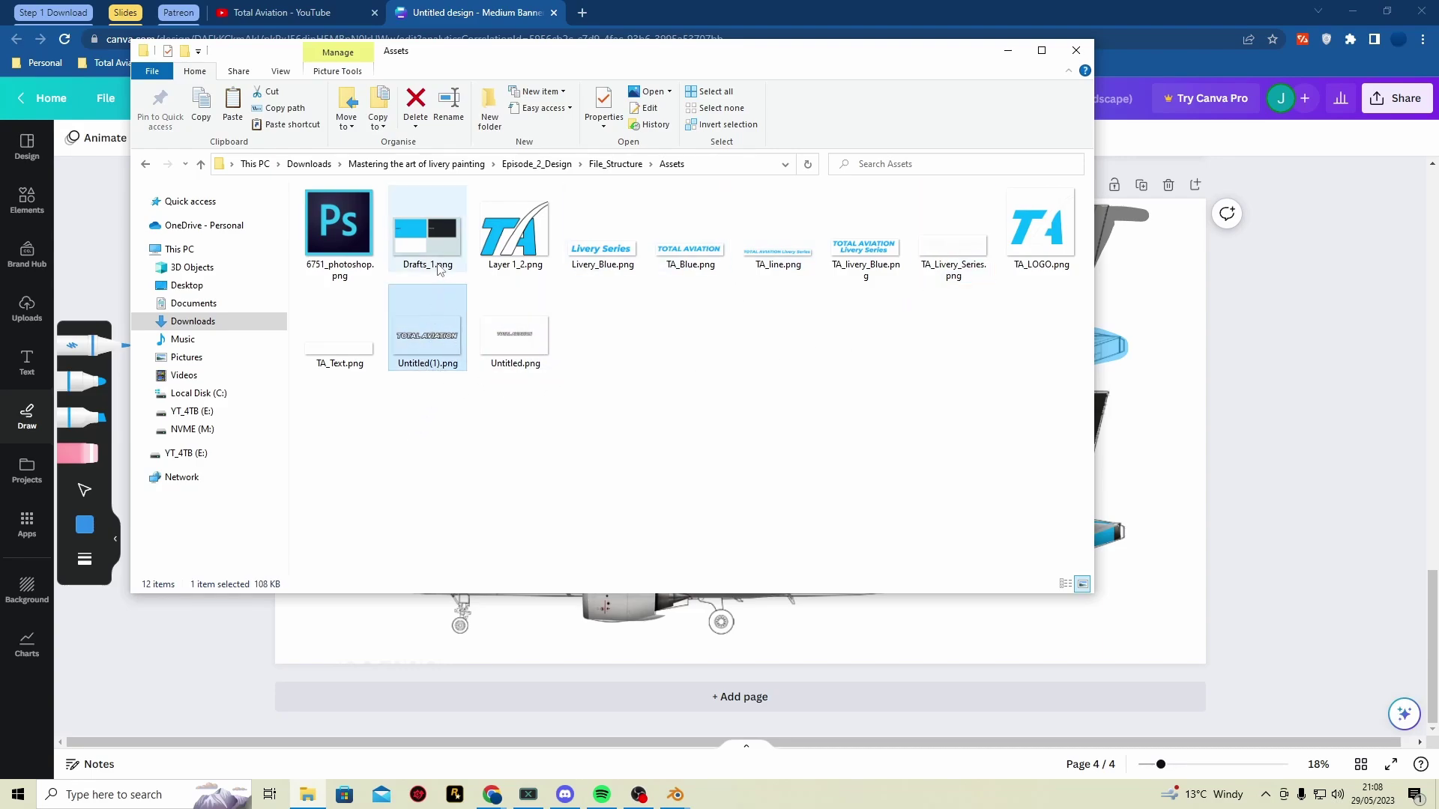
{"action": "left_click", "coordinate": [427, 229]}
{"action": "double_click", "coordinate": [442, 240]}
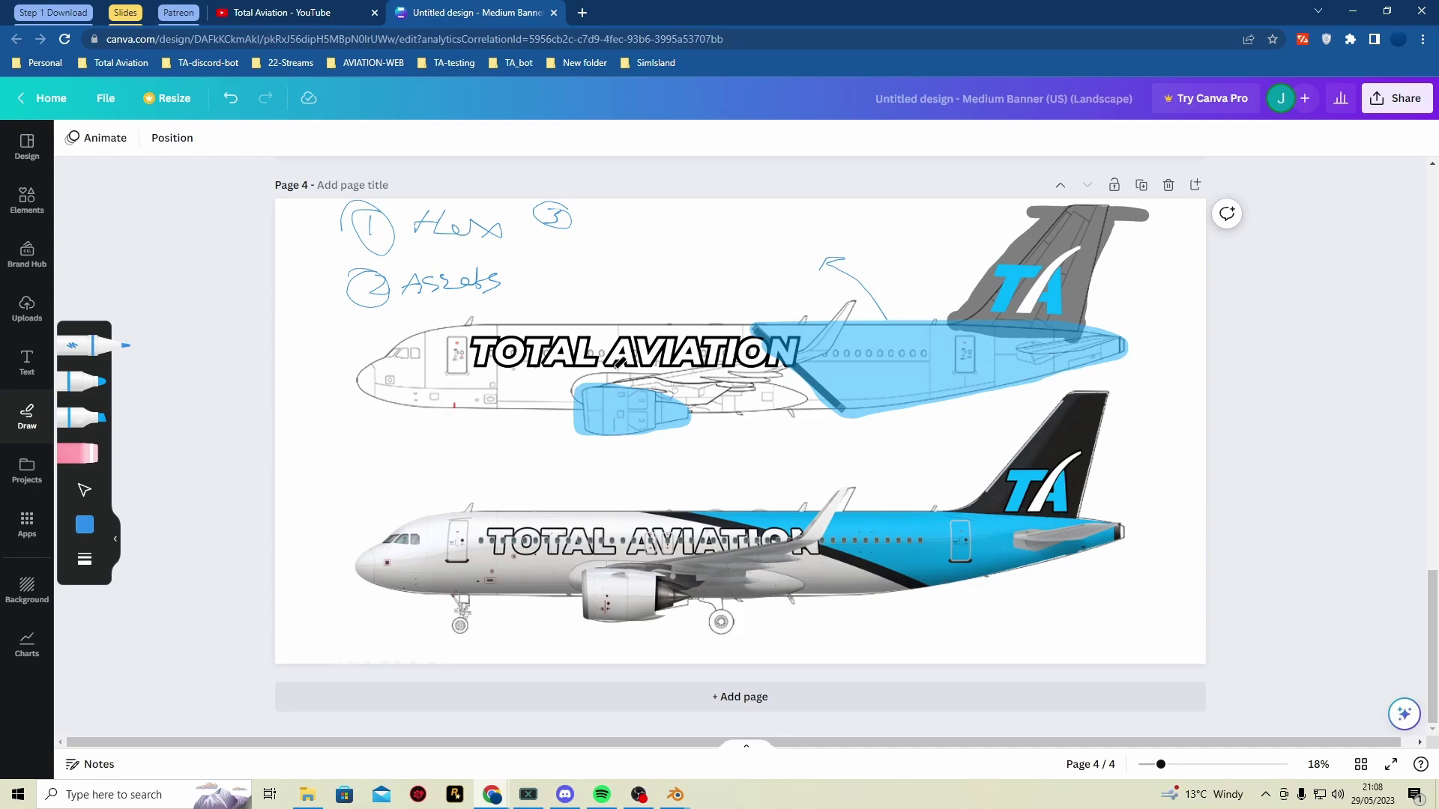
Handwrite "Paint" beside the circled 3, and switch to the Blender window containing the aircraft model
{"action": "mouse_move", "coordinate": [586, 205]}
{"action": "left_mouse_down"}
{"action": "mouse_move", "coordinate": [586, 234]}
{"action": "mouse_move", "coordinate": [620, 202]}
{"action": "mouse_move", "coordinate": [679, 205]}
{"action": "left_mouse_up"}
{"action": "mouse_move", "coordinate": [677, 800]}
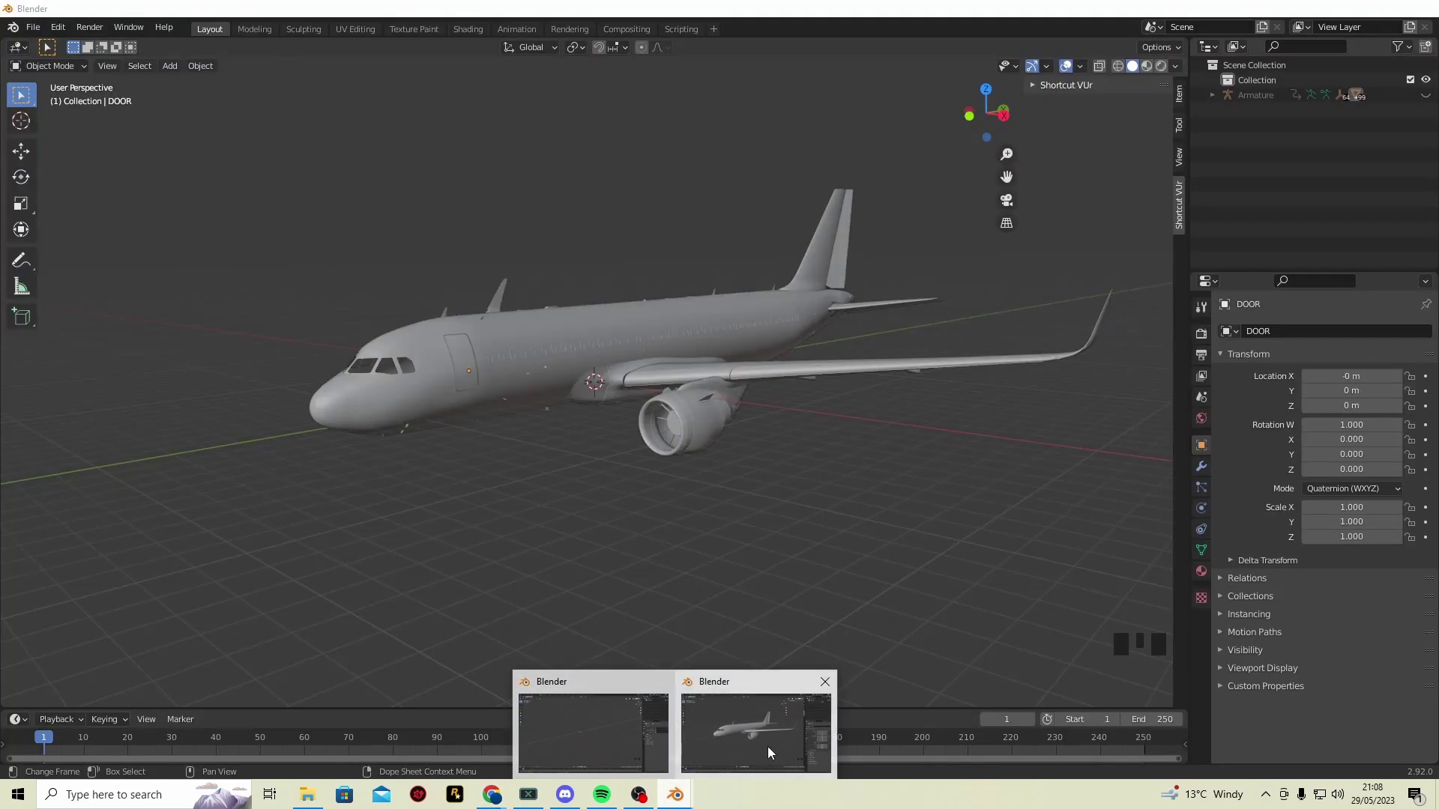
{"action": "left_click", "coordinate": [767, 746]}
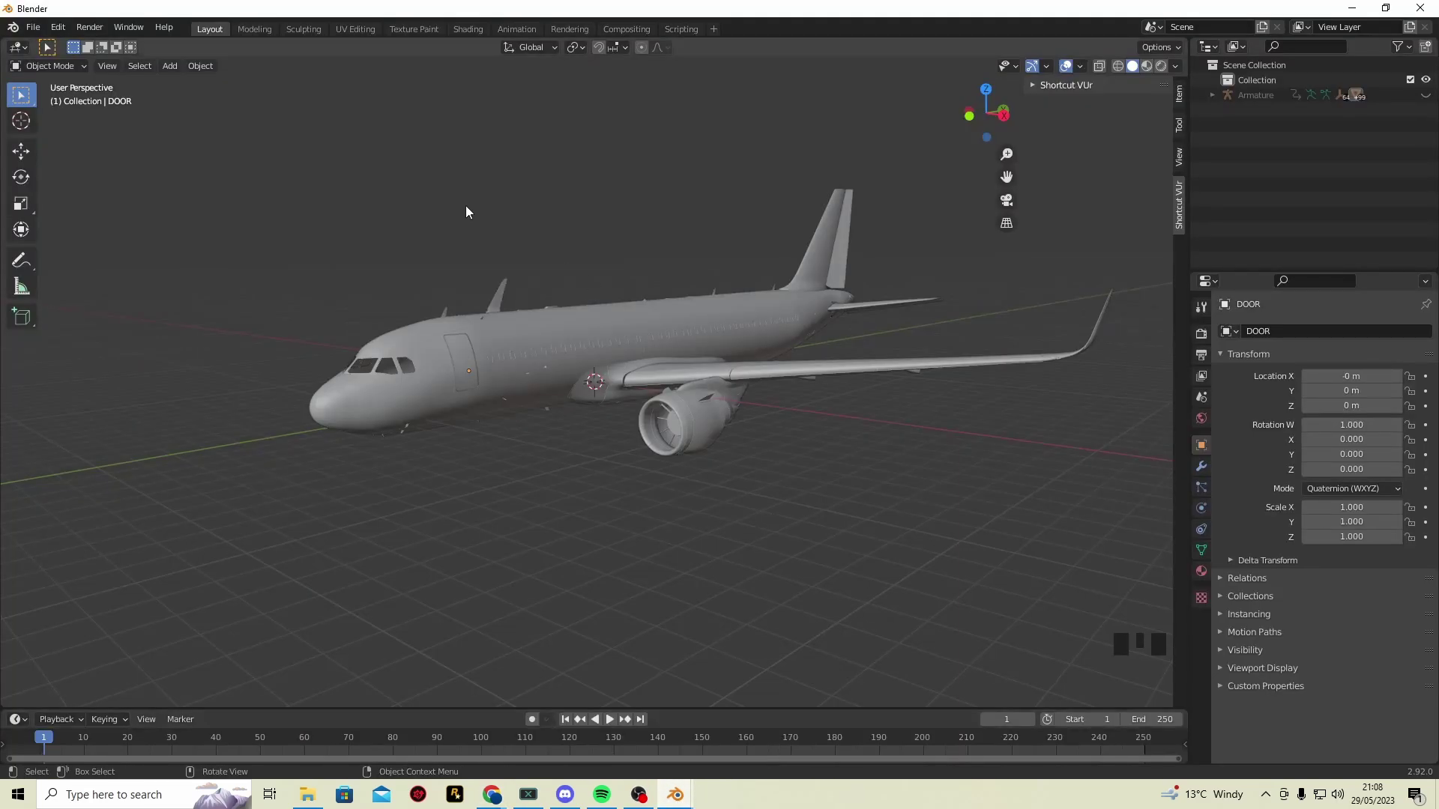
Start saving the scene under a new name in Downloads > Mastering the art of livery painting > Episode_2_Design > File_Structure > Blender File
{"action": "left_click_drag", "start_coordinate": [743, 258], "coordinate": [692, 271]}
{"action": "left_click", "coordinate": [33, 27]}
{"action": "left_click", "coordinate": [33, 27]}
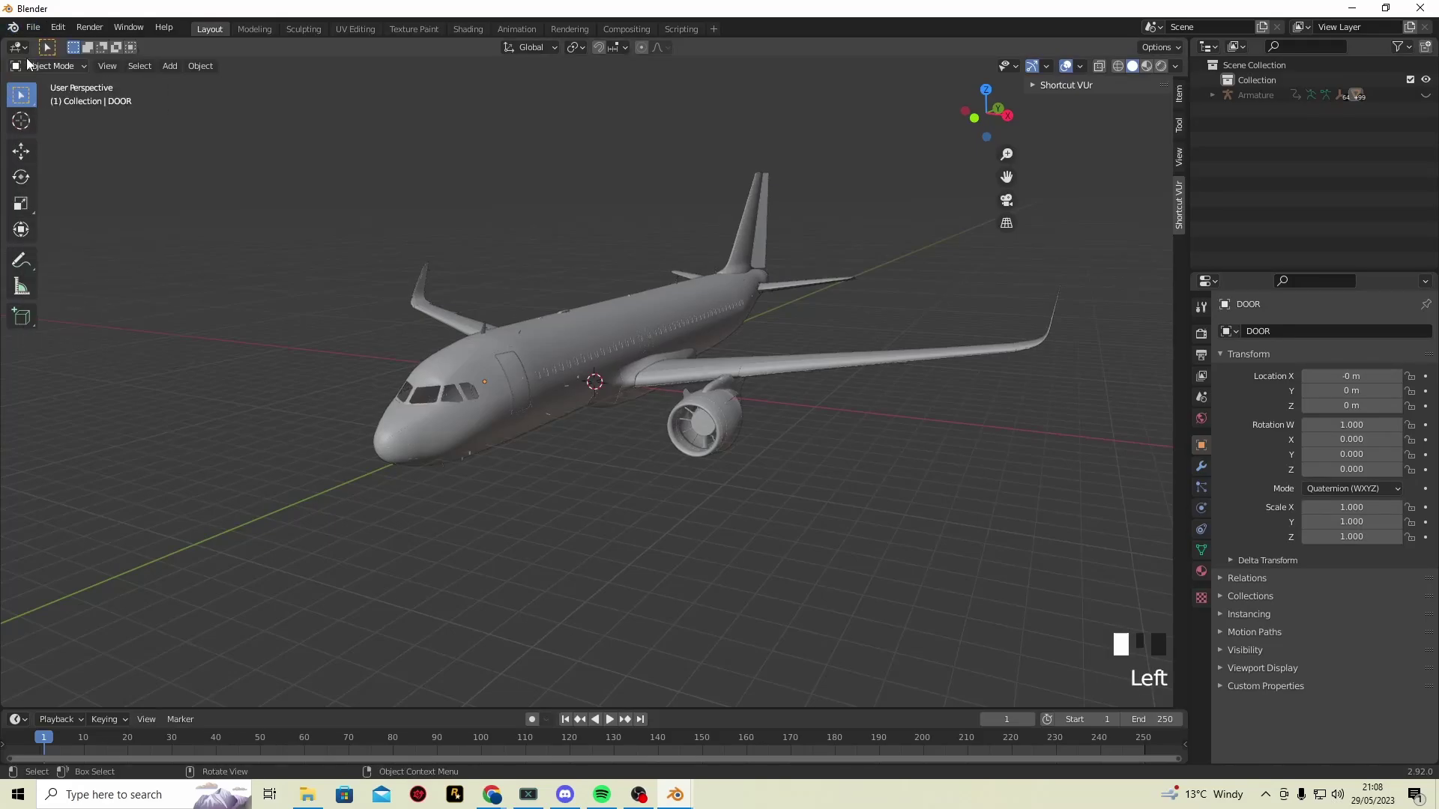
{"action": "left_click", "coordinate": [33, 28]}
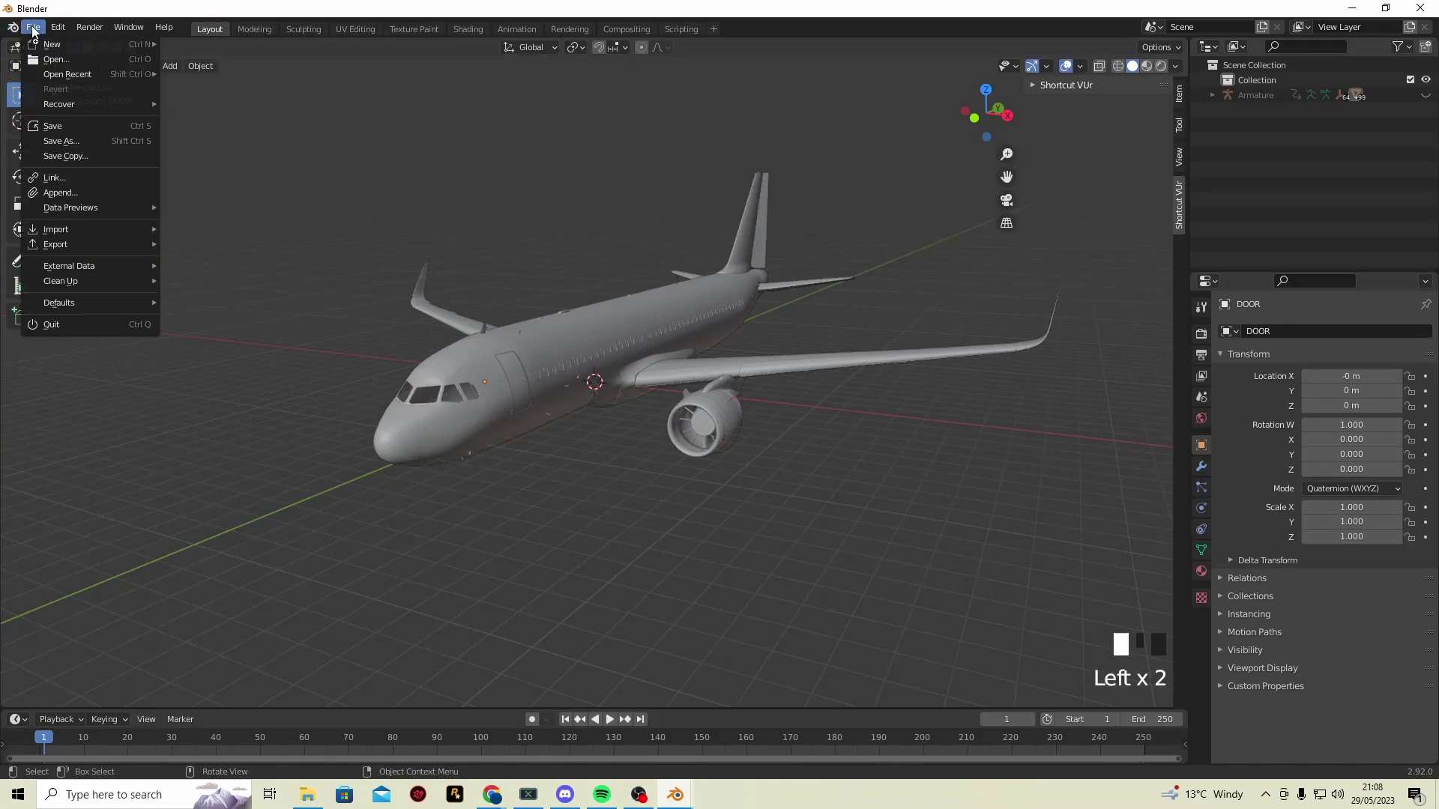
{"action": "left_click", "coordinate": [91, 142]}
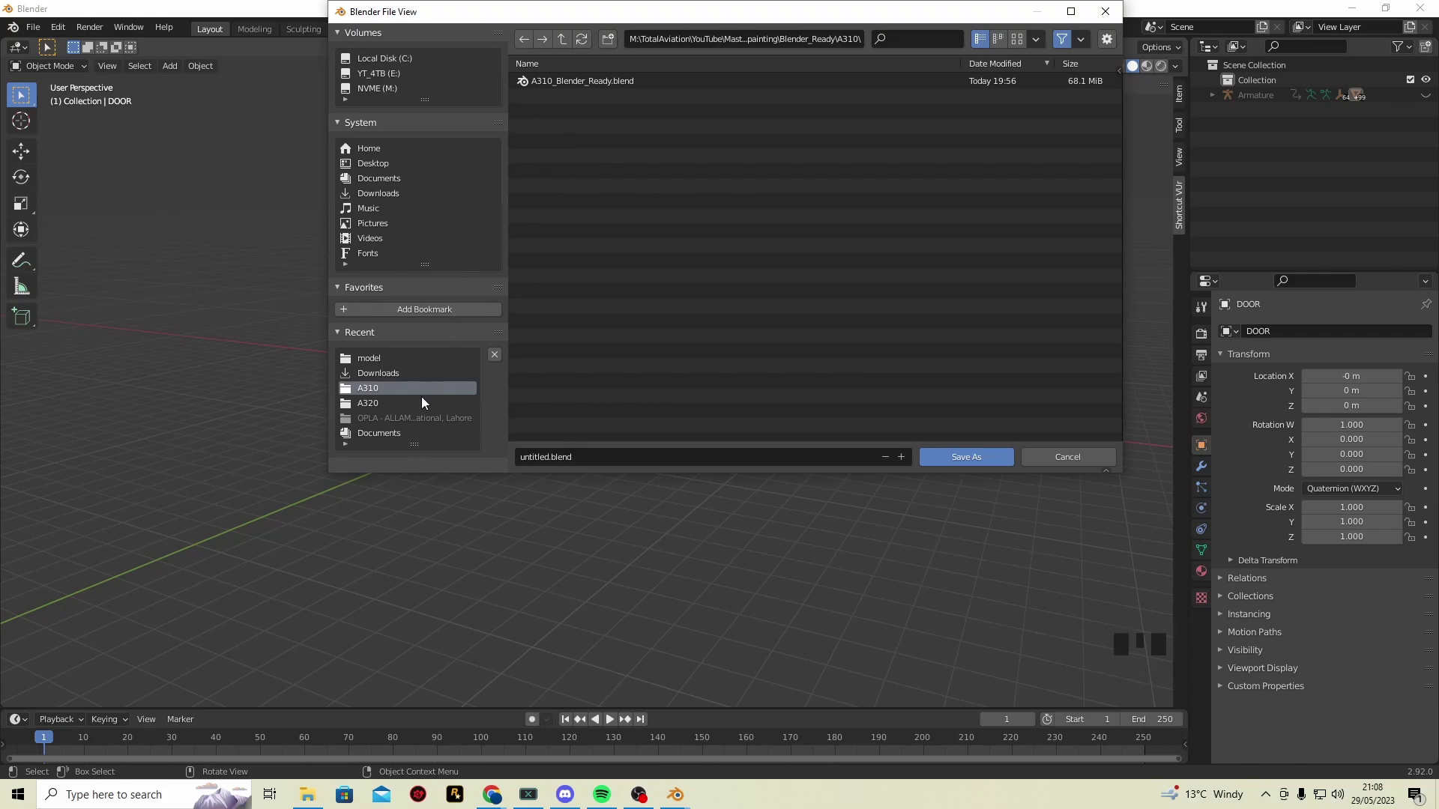
{"action": "left_click", "coordinate": [395, 194]}
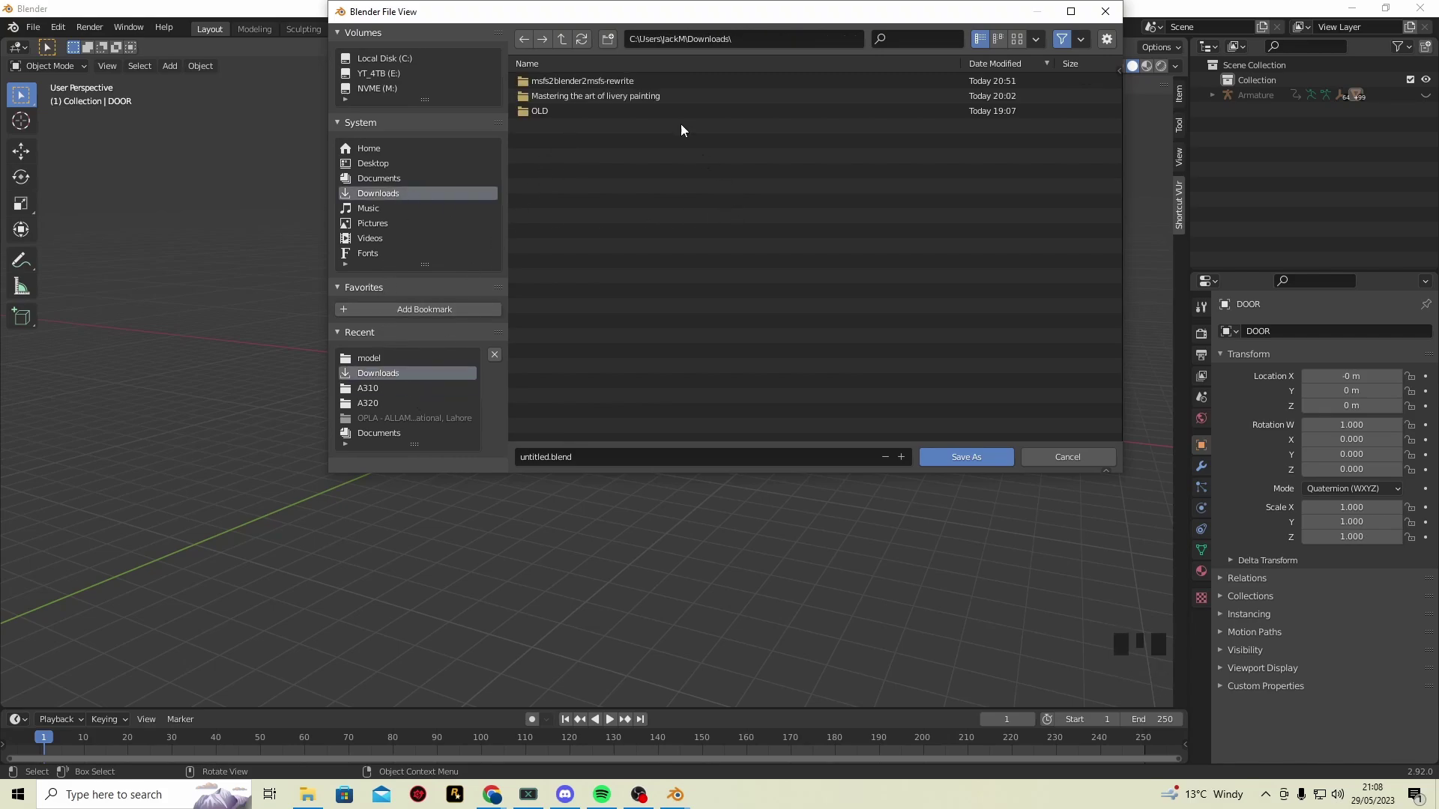
{"action": "double_click", "coordinate": [632, 96]}
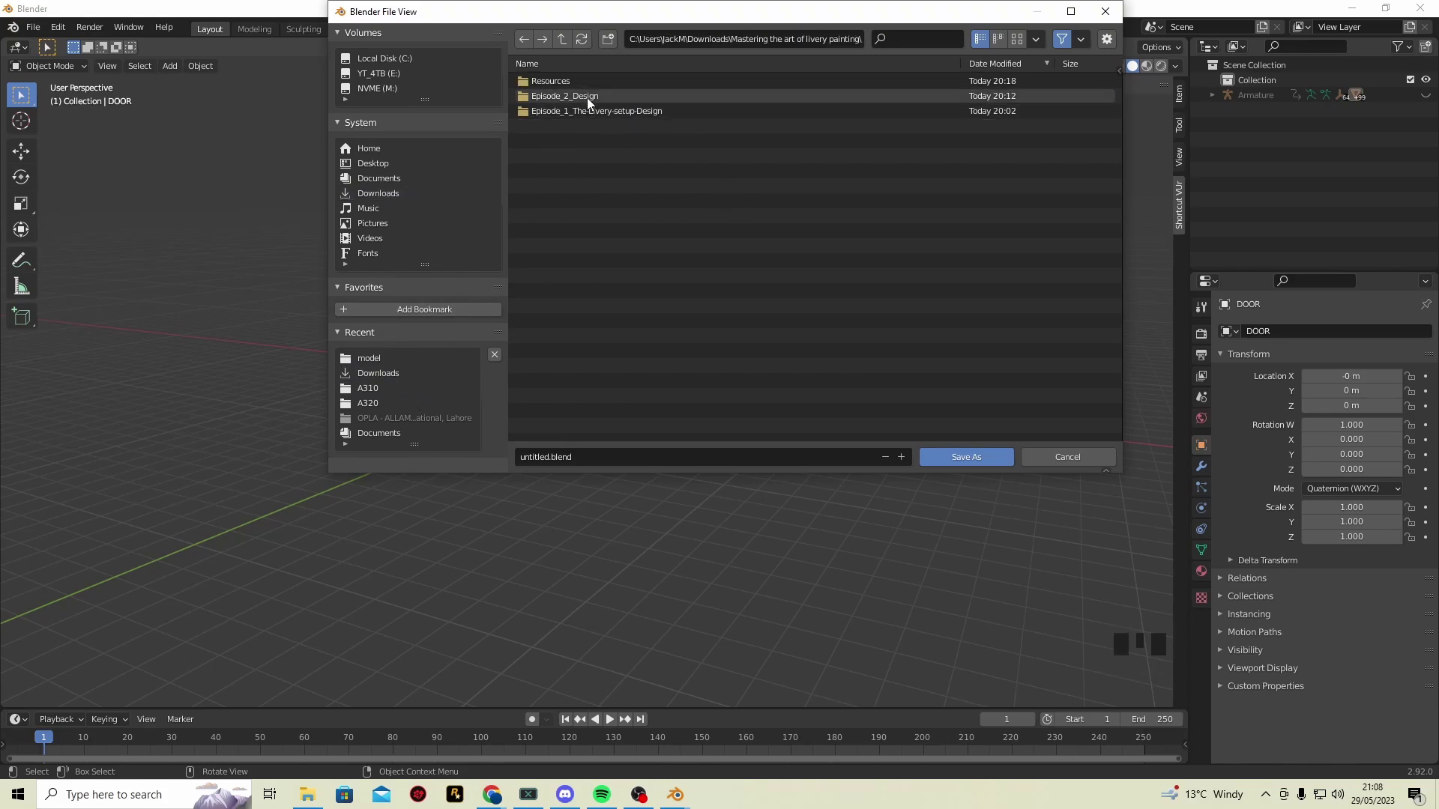
{"action": "double_click", "coordinate": [587, 96]}
{"action": "double_click", "coordinate": [592, 81]}
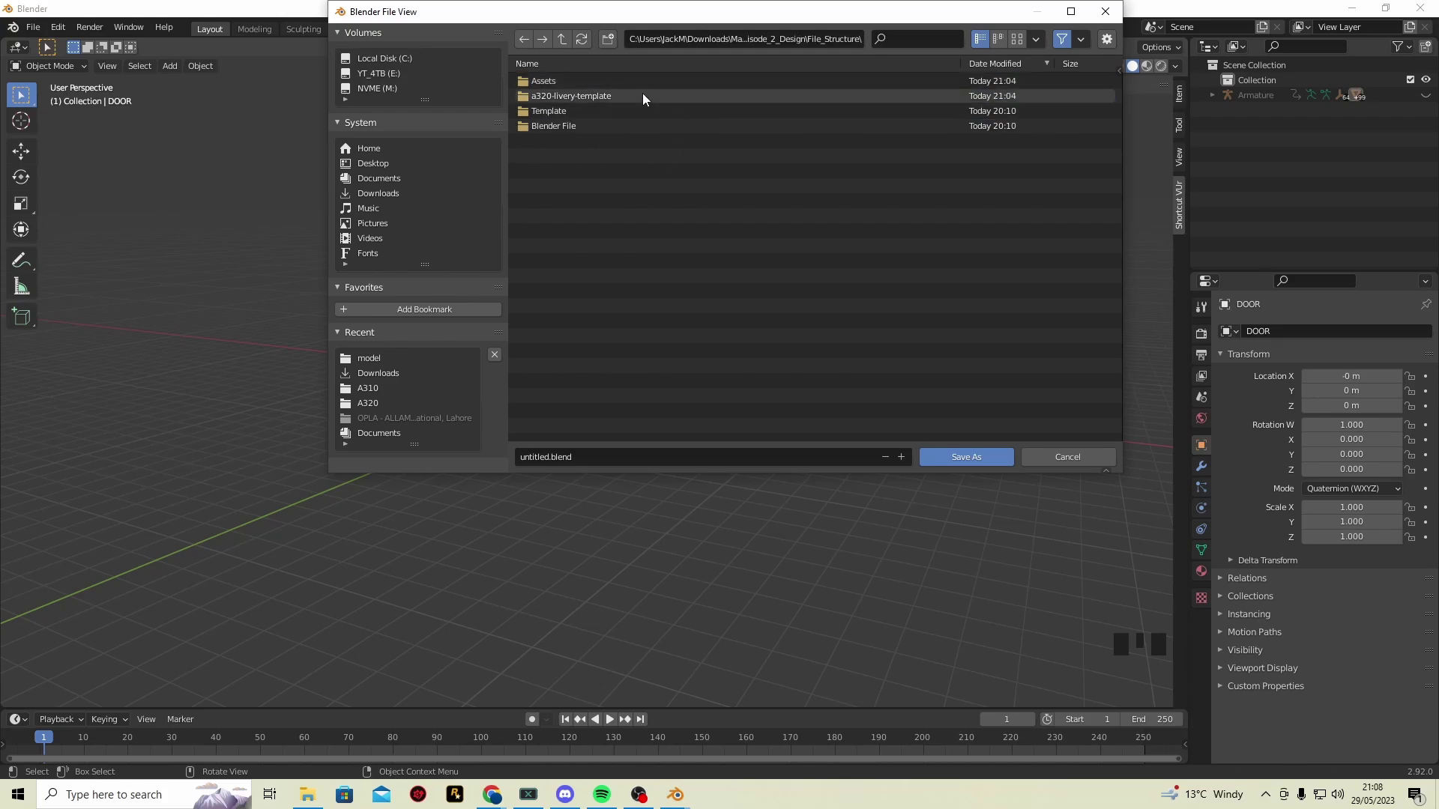
{"action": "double_click", "coordinate": [596, 126]}
Name the file TUT_A320.blend and save it
{"action": "left_click", "coordinate": [570, 456]}
{"action": "left_click", "coordinate": [549, 458]}
{"action": "left_click_drag", "start_coordinate": [550, 463], "coordinate": [515, 467]}
{"action": "type", "text": "TUT_A320"}
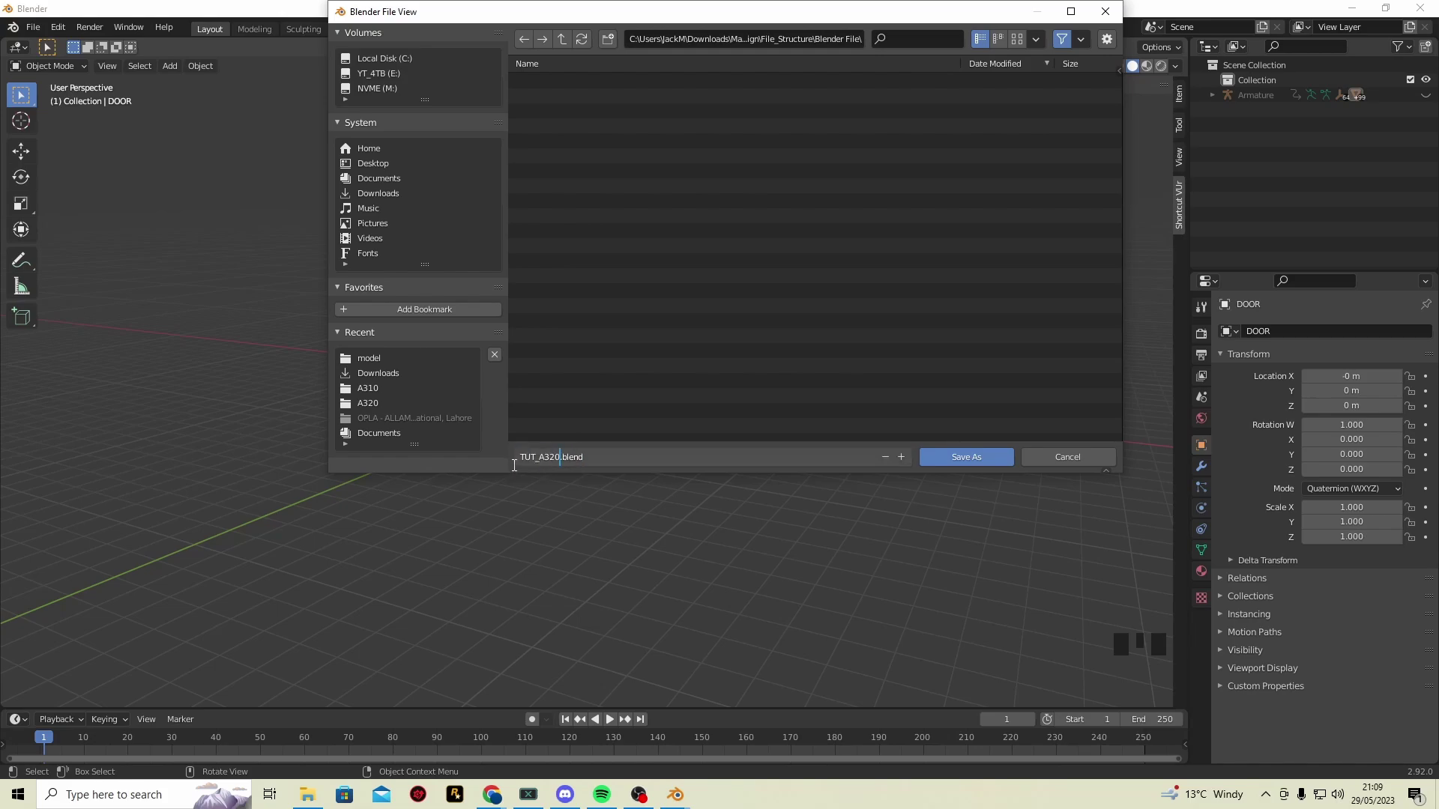
{"action": "left_click", "coordinate": [956, 460]}
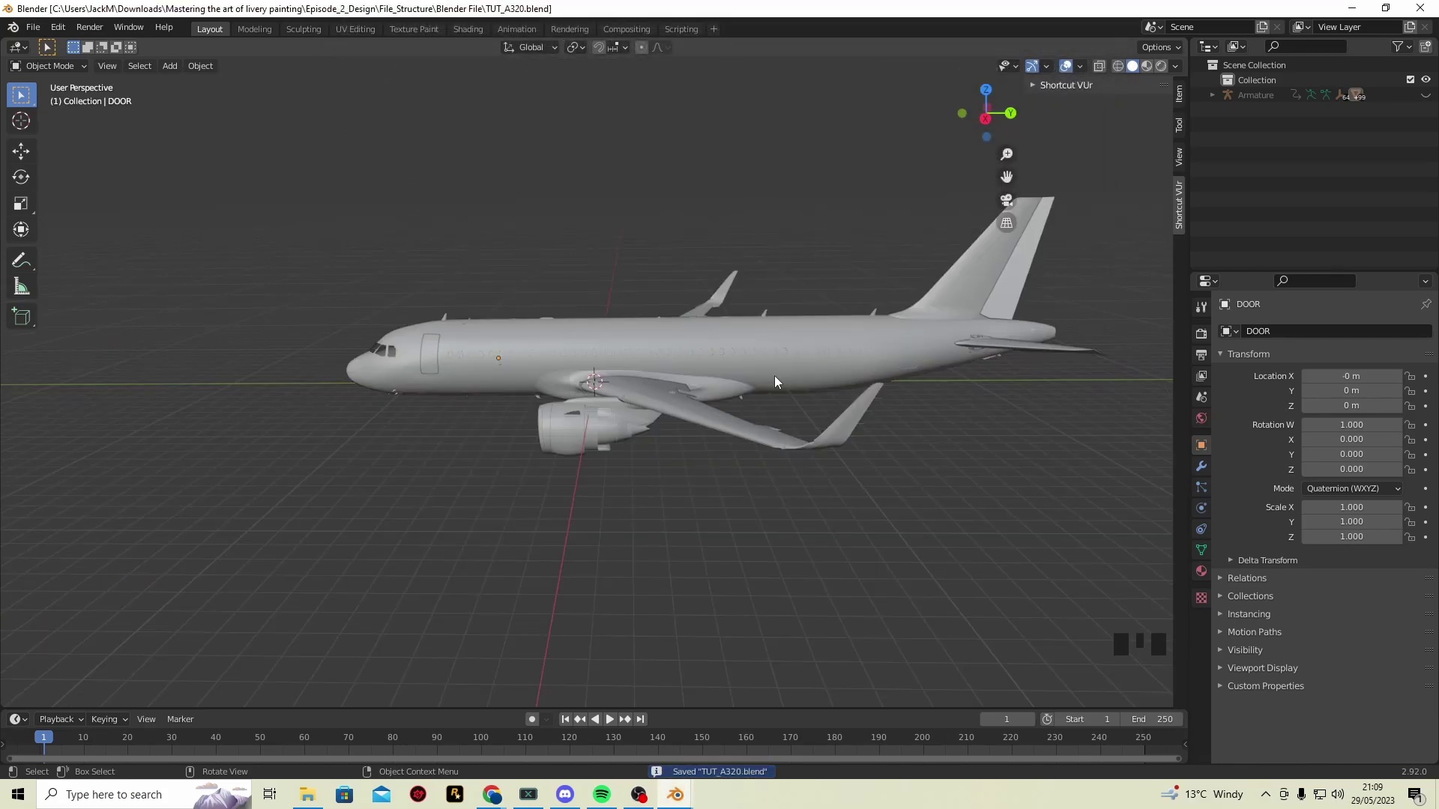
Select the aircraft's fuselage and open it in the Texture Paint workspace
{"action": "left_click", "coordinate": [776, 373]}
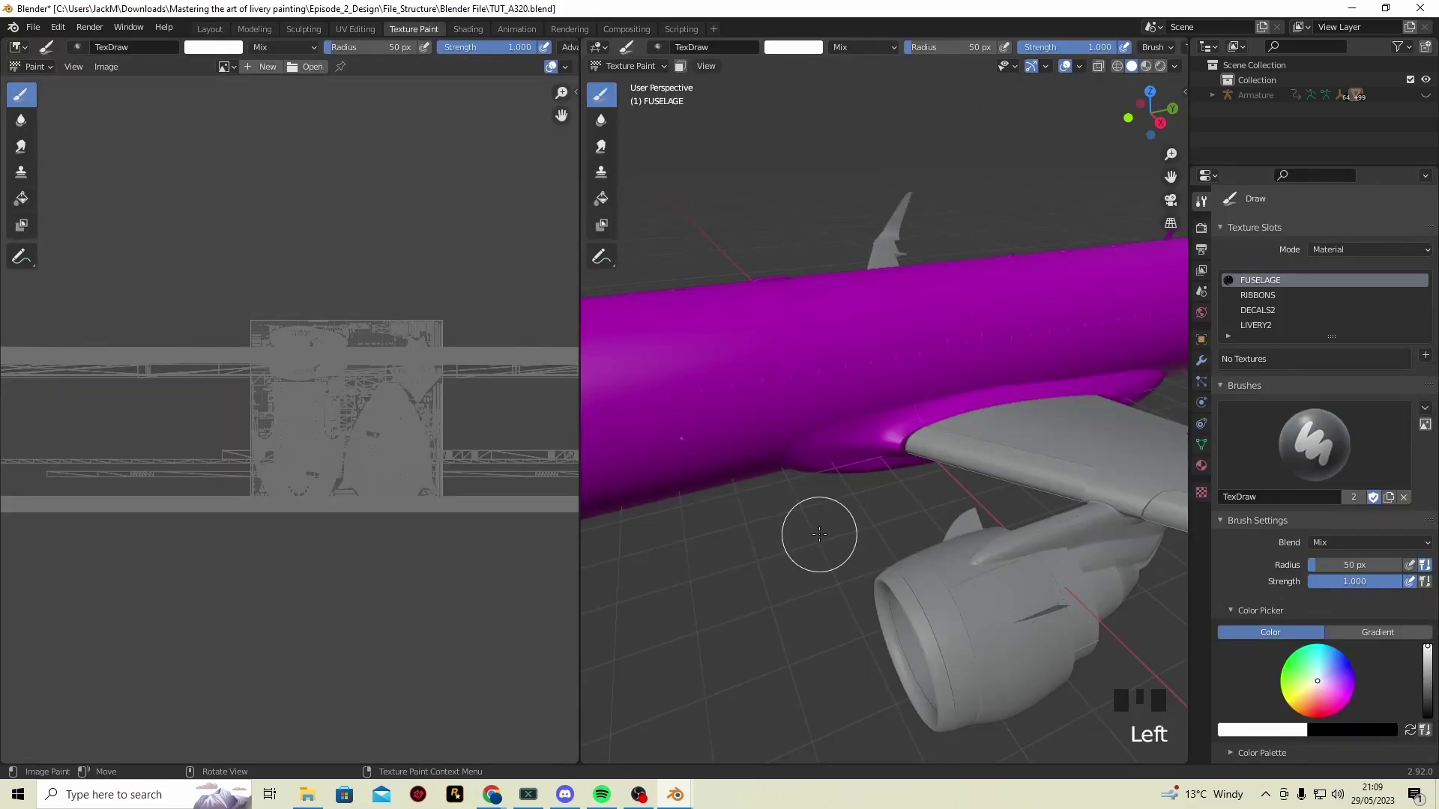
{"action": "scroll", "coordinate": [819, 535], "scroll_direction": "down", "scroll_amount": 5}
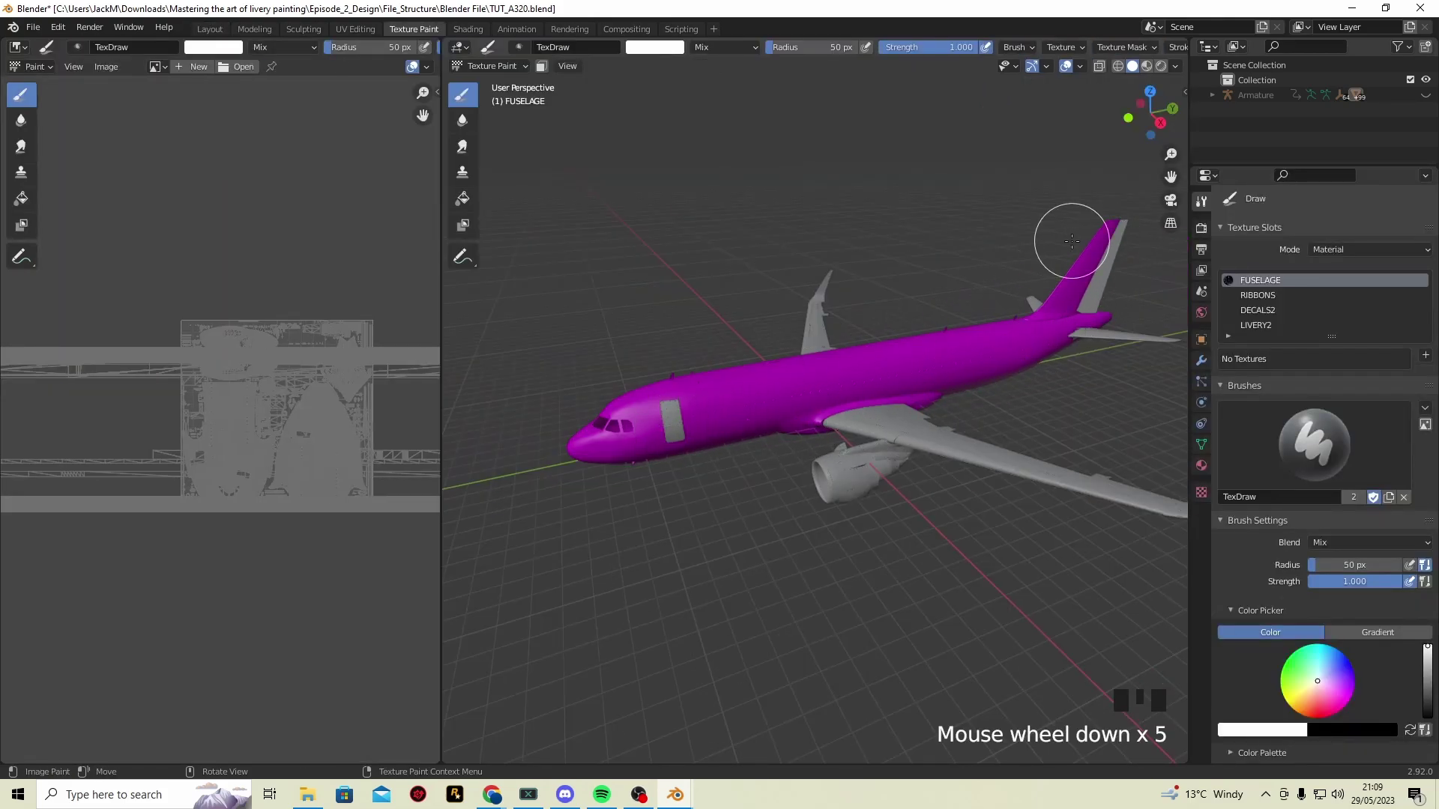
{"action": "left_click_drag", "start_coordinate": [703, 395], "coordinate": [926, 364]}
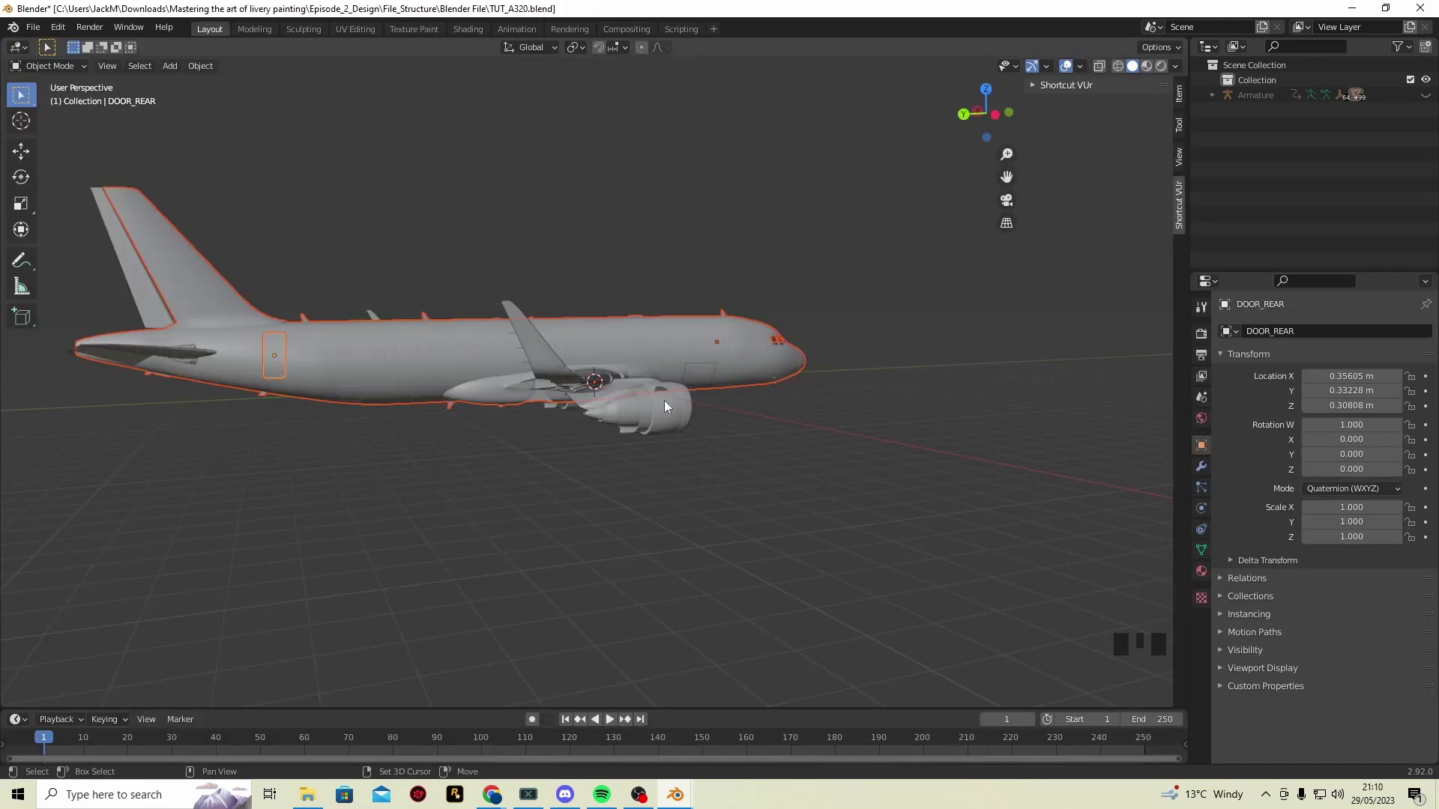
{"action": "left_click", "coordinate": [706, 374], "text": "shift"}
{"action": "left_click_drag", "start_coordinate": [998, 117], "coordinate": [603, 124]}
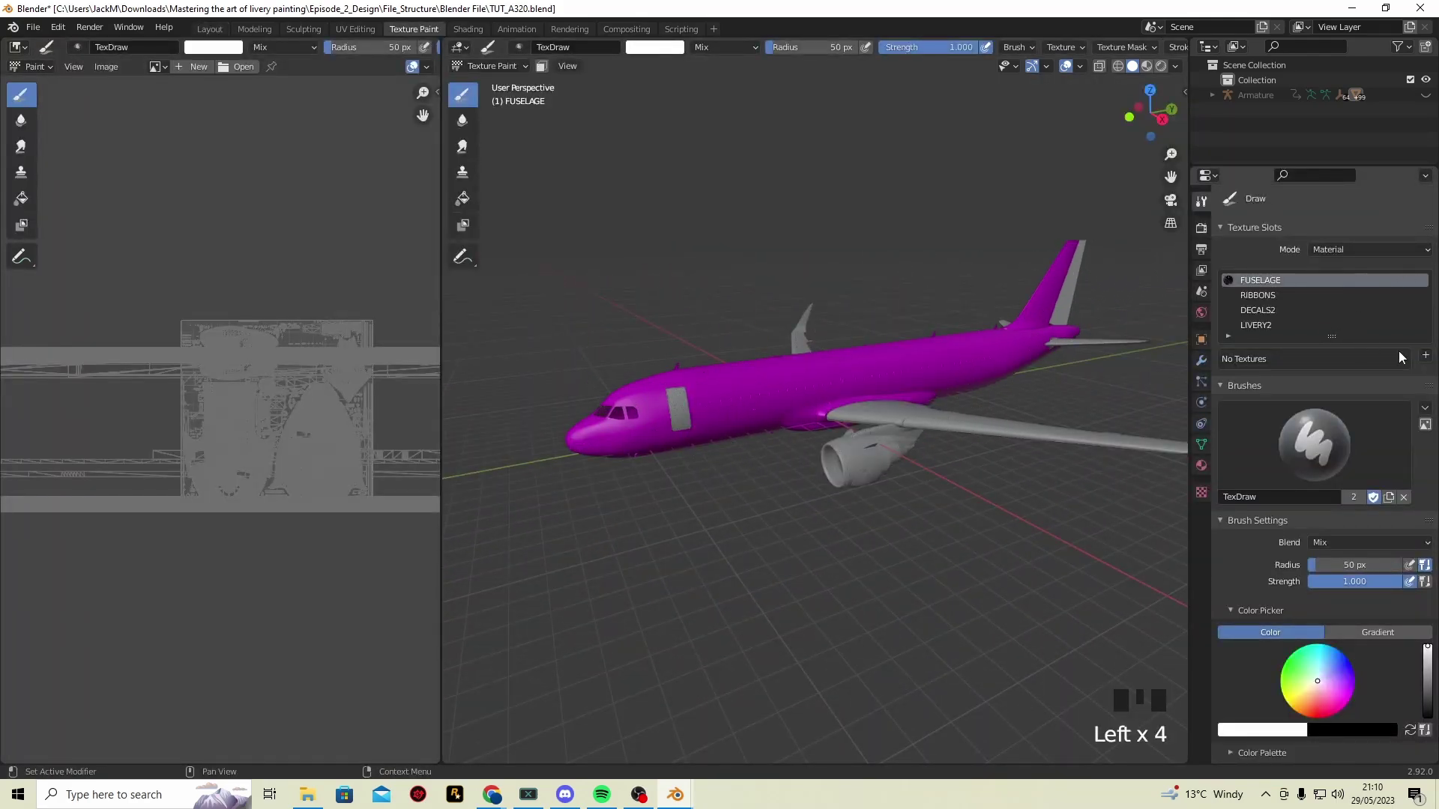
{"action": "left_click_drag", "start_coordinate": [730, 398], "coordinate": [694, 391]}
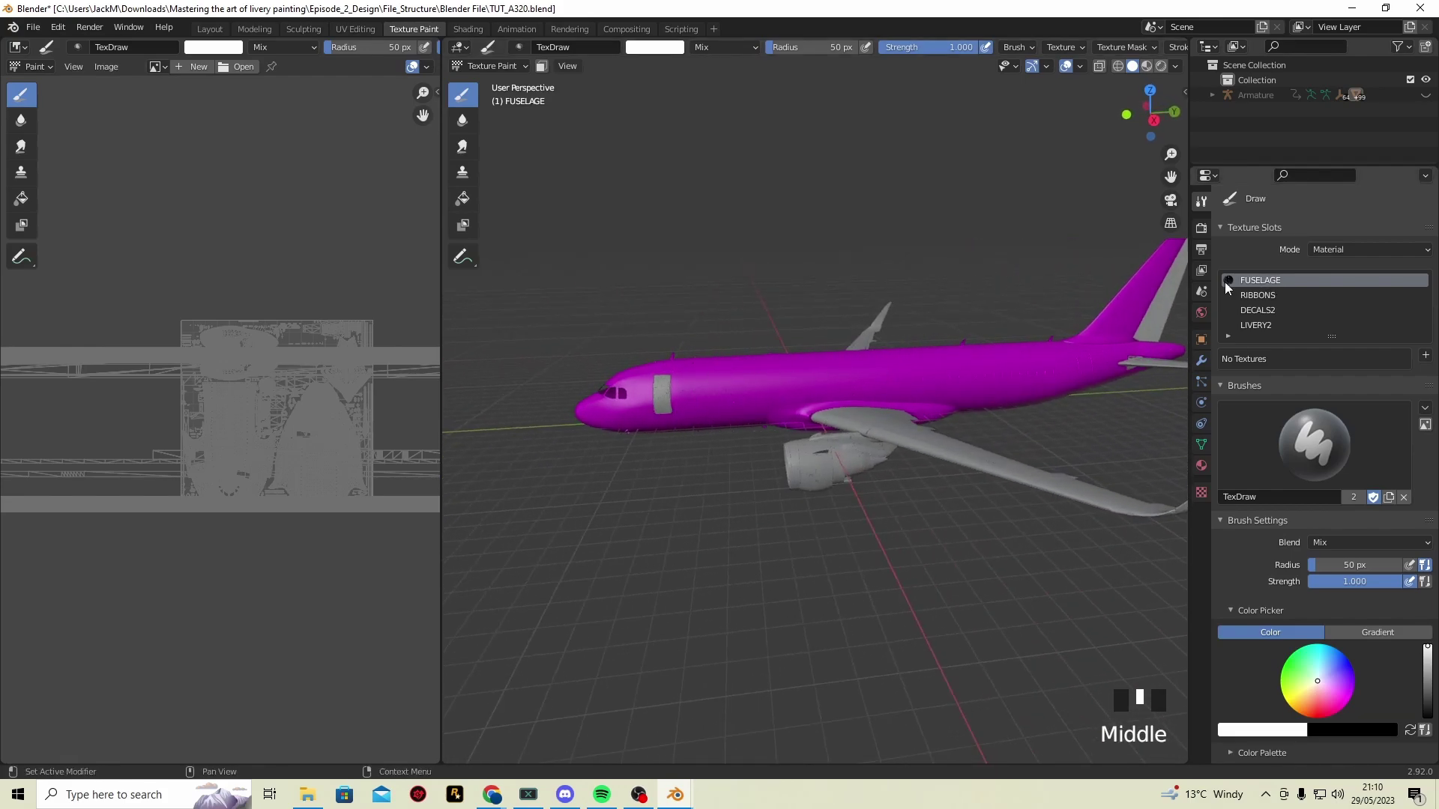
Start a Base Color texture paint slot for the FUSELAGE material with a width and height of 4096 px
{"action": "left_click", "coordinate": [1424, 355]}
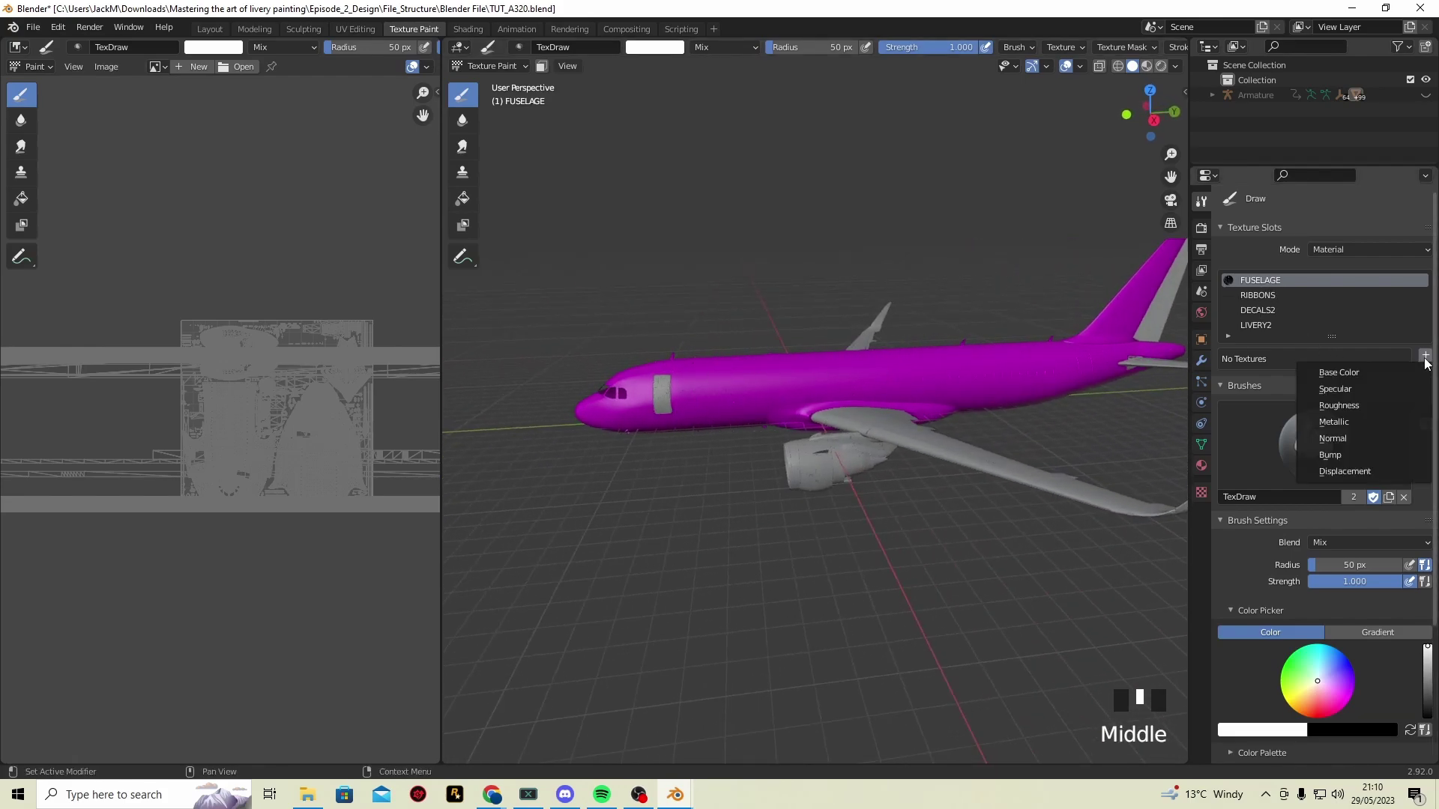
{"action": "left_click", "coordinate": [1361, 370]}
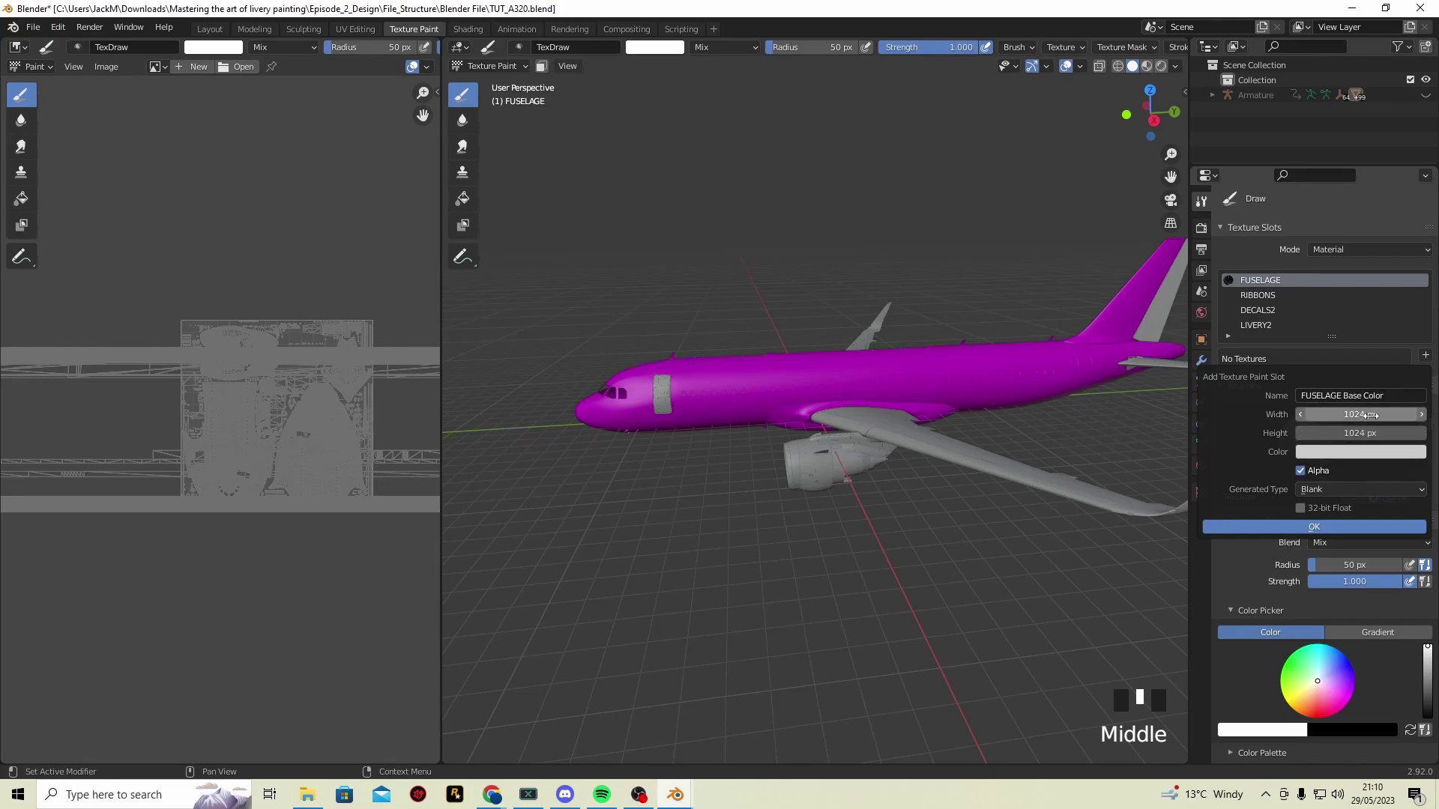
{"action": "left_click", "coordinate": [1348, 417]}
{"action": "left_click", "coordinate": [1355, 418]}
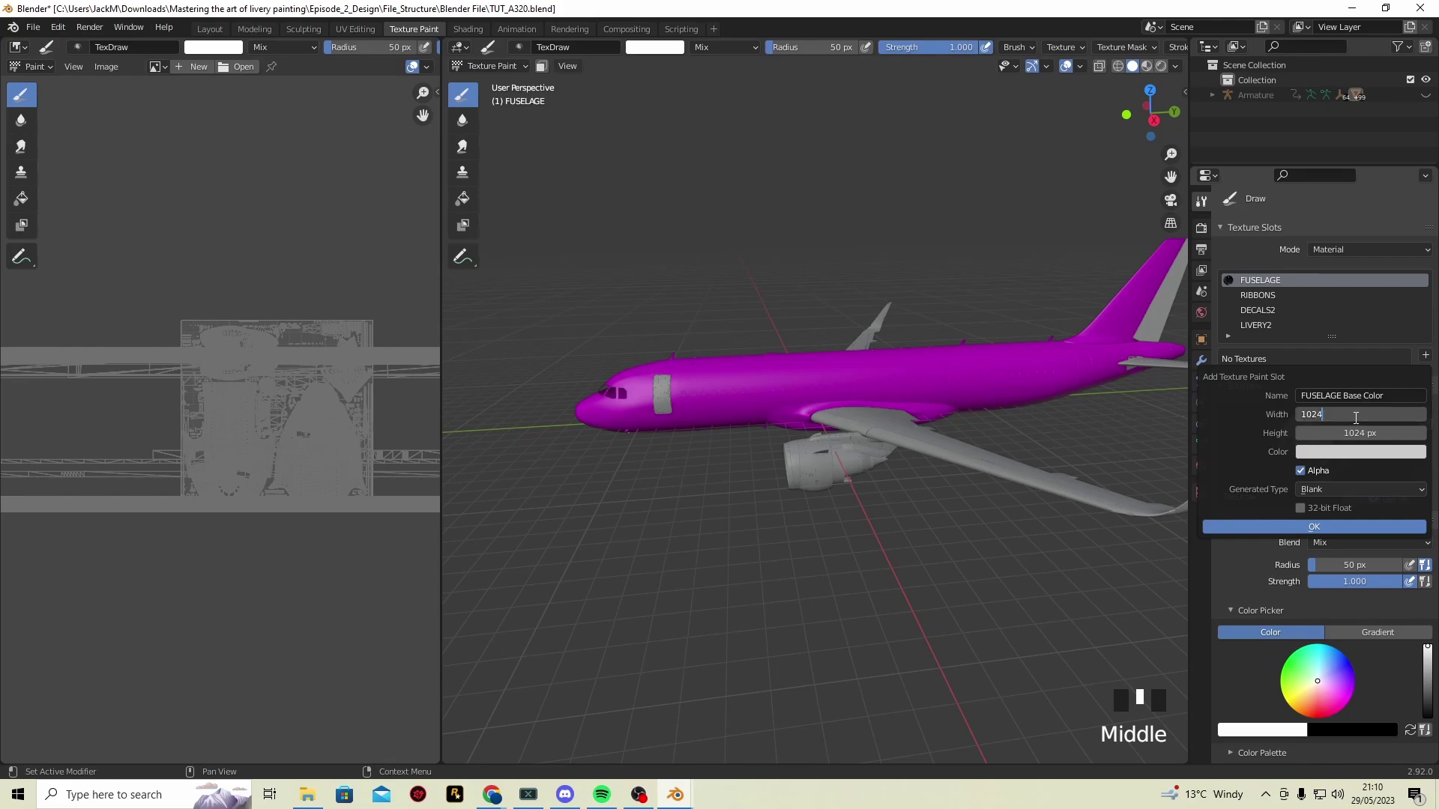
{"action": "type", "text": "*"}
{"action": "type", "text": "4"}
{"action": "key", "text": "Return"}
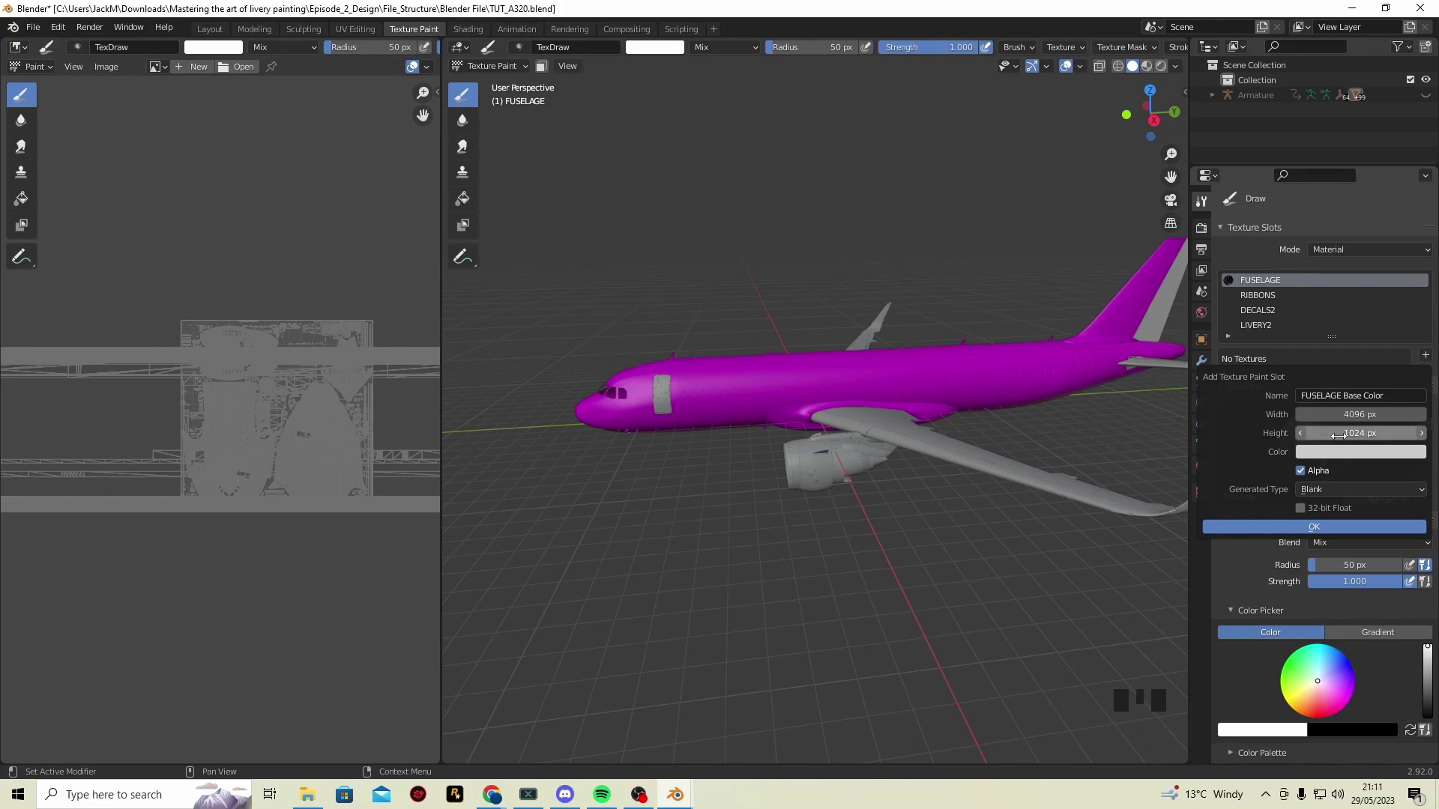
{"action": "left_click", "coordinate": [1377, 433]}
{"action": "type", "text": "*4"}
{"action": "key", "text": "Return"}
Make the new fuselage slot's fill colour white and create the texture
{"action": "left_click", "coordinate": [1378, 452]}
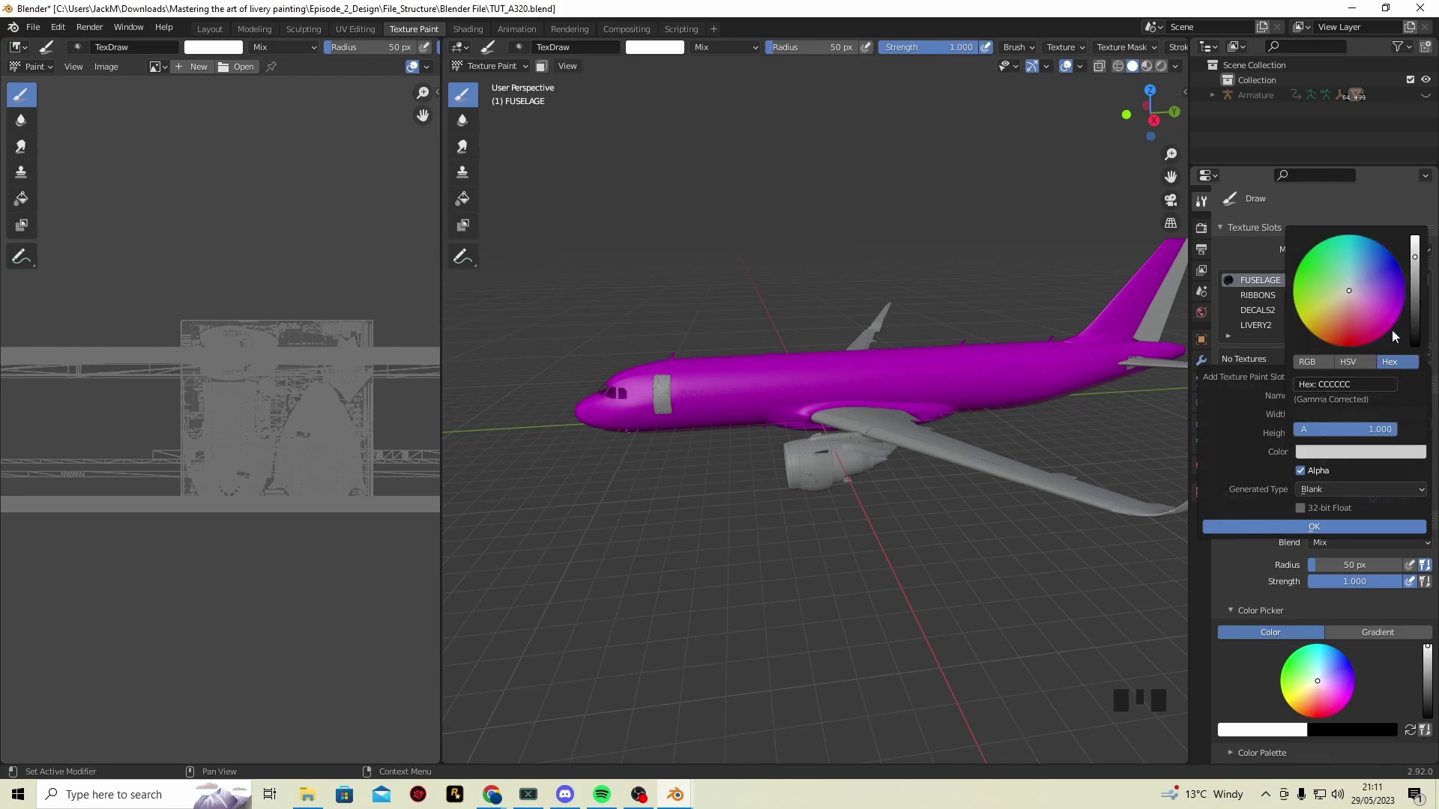
{"action": "left_click_drag", "start_coordinate": [1416, 261], "coordinate": [1414, 237]}
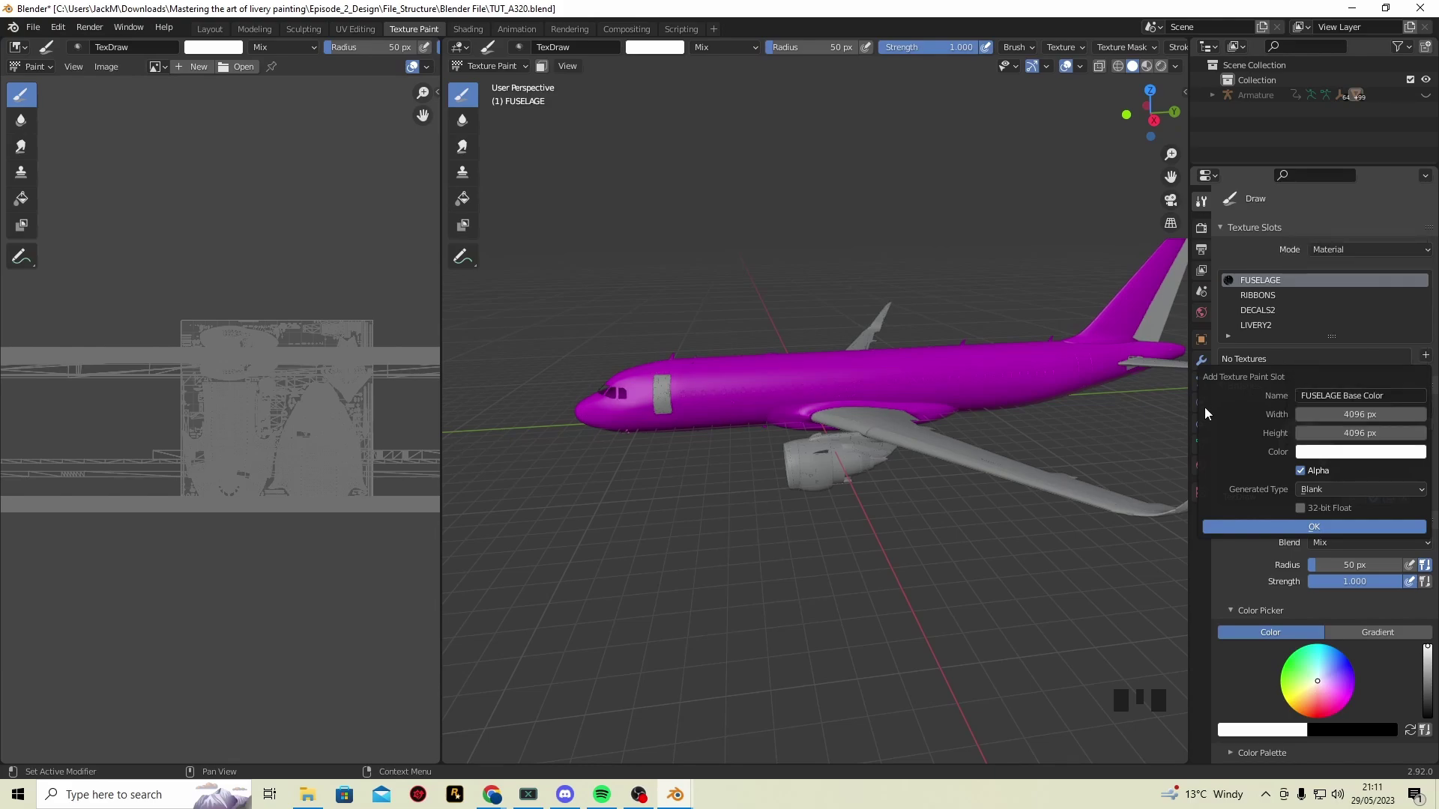
{"action": "left_click", "coordinate": [1328, 526]}
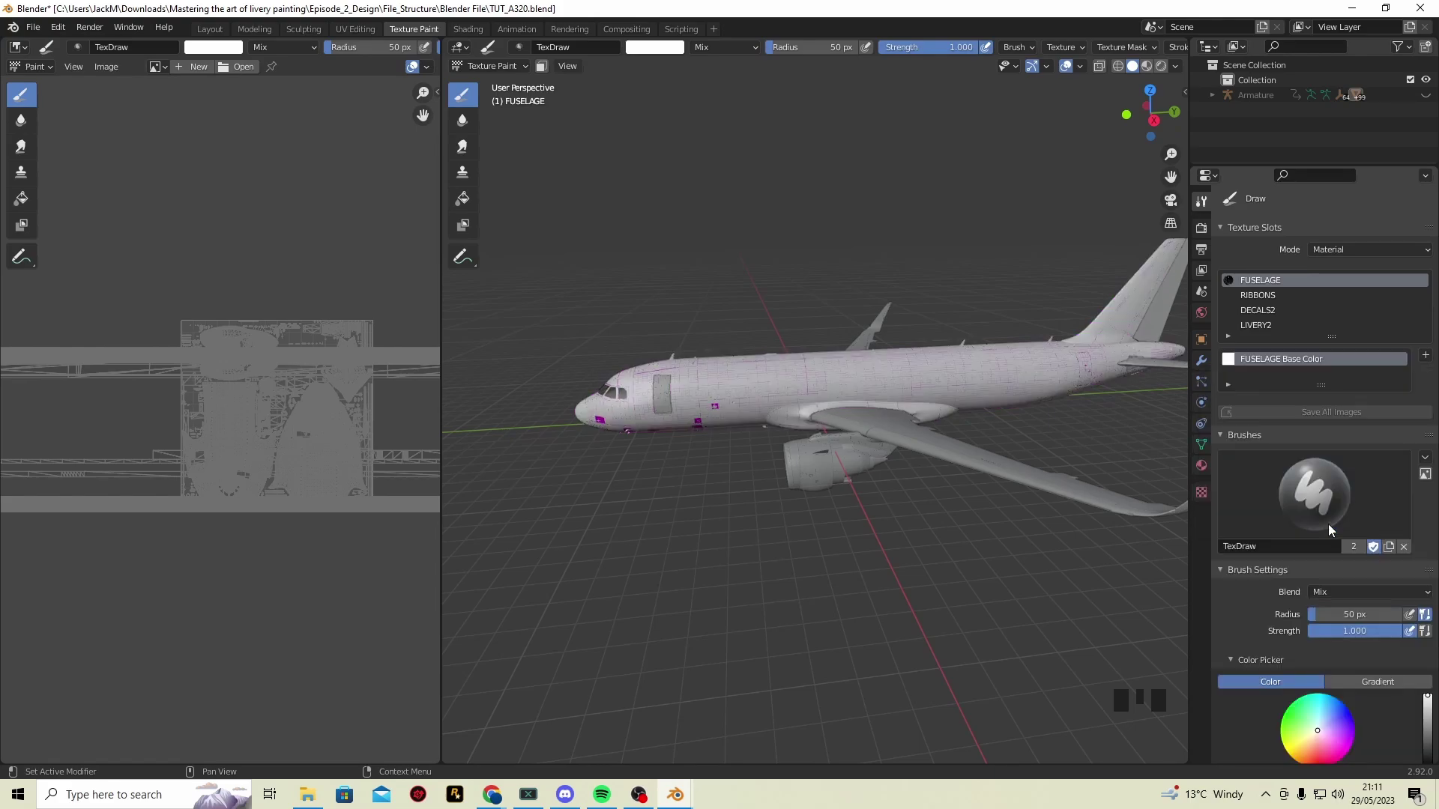
Display the FUSELAGE Base Color image in the image editor and hide its UV wireframe overlay
{"action": "middle_click", "coordinate": [793, 395]}
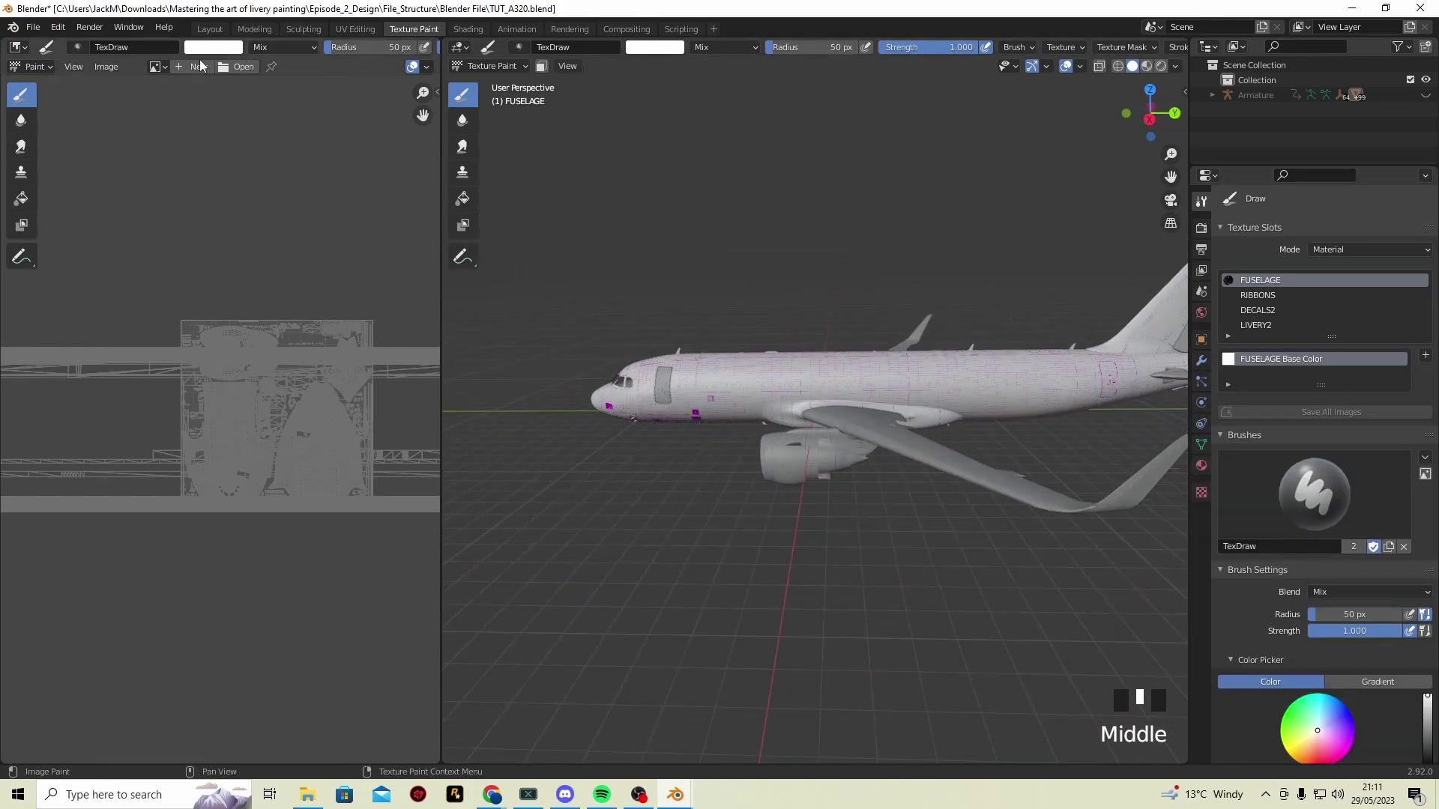
{"action": "left_click", "coordinate": [157, 66]}
{"action": "left_click", "coordinate": [188, 91]}
{"action": "scroll", "coordinate": [313, 381], "scroll_direction": "down", "scroll_amount": 4}
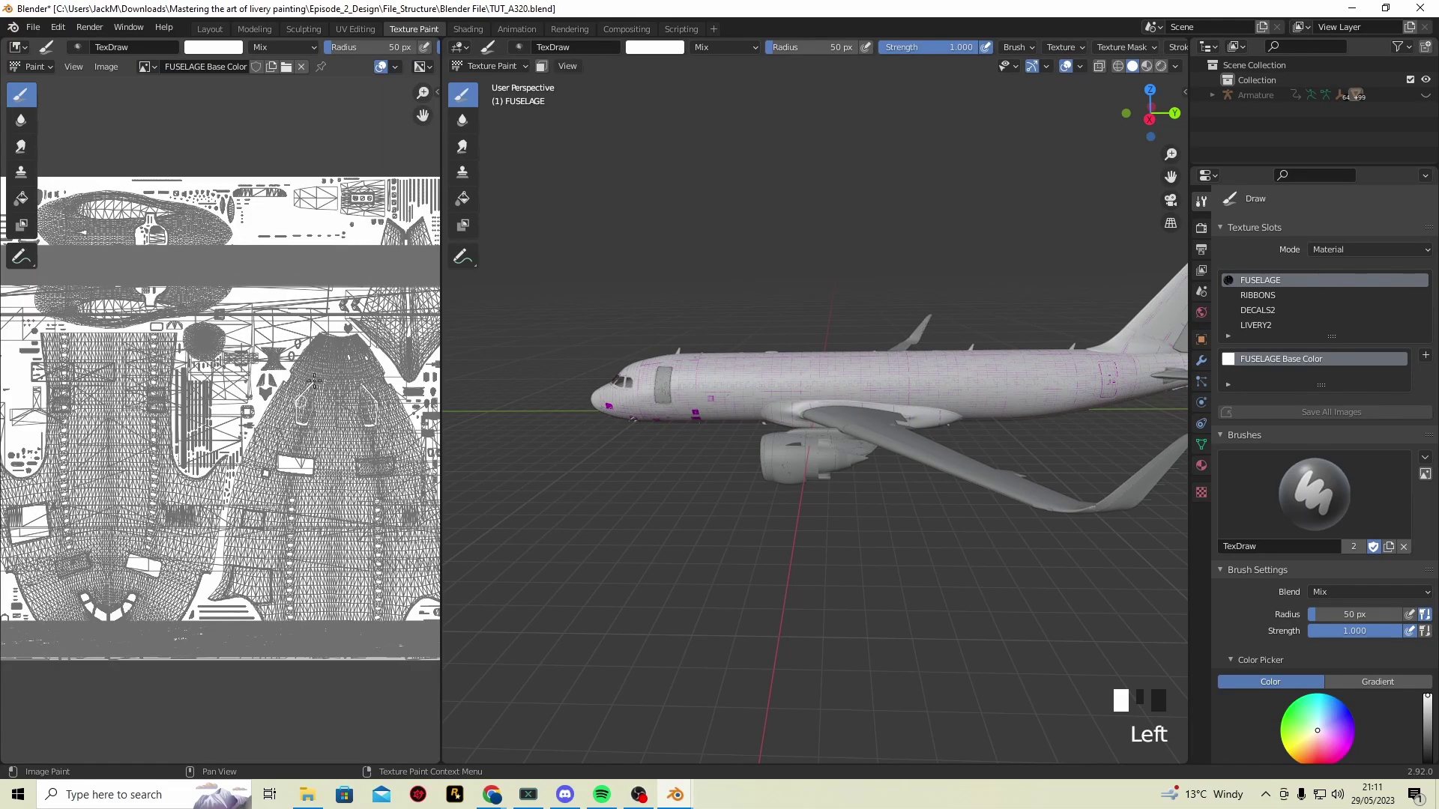
{"action": "left_click", "coordinate": [381, 66]}
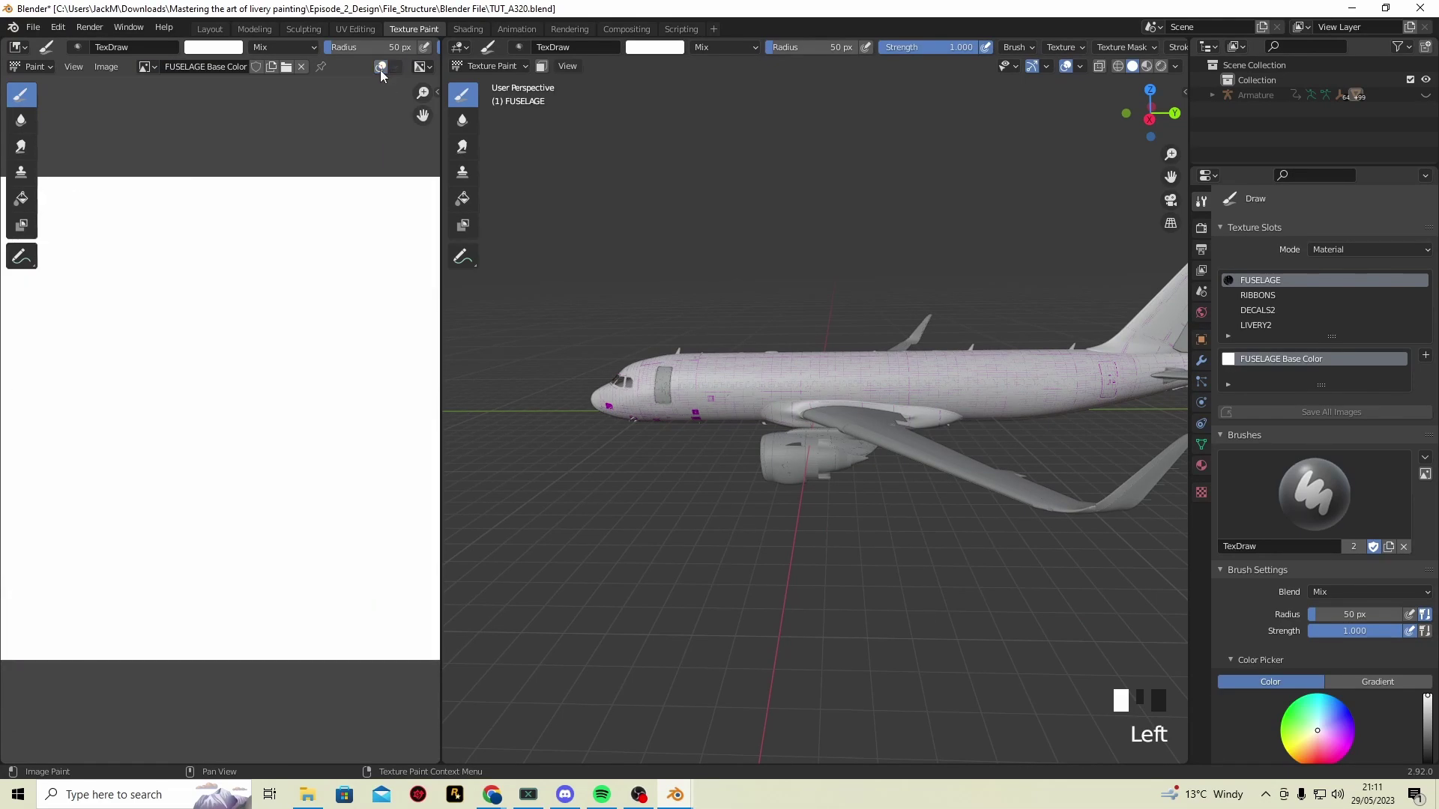
Select the tail rudder in the Layout workspace and give it a white Base Color texture in Texture Paint
{"action": "left_click", "coordinate": [210, 28]}
{"action": "left_click", "coordinate": [980, 288]}
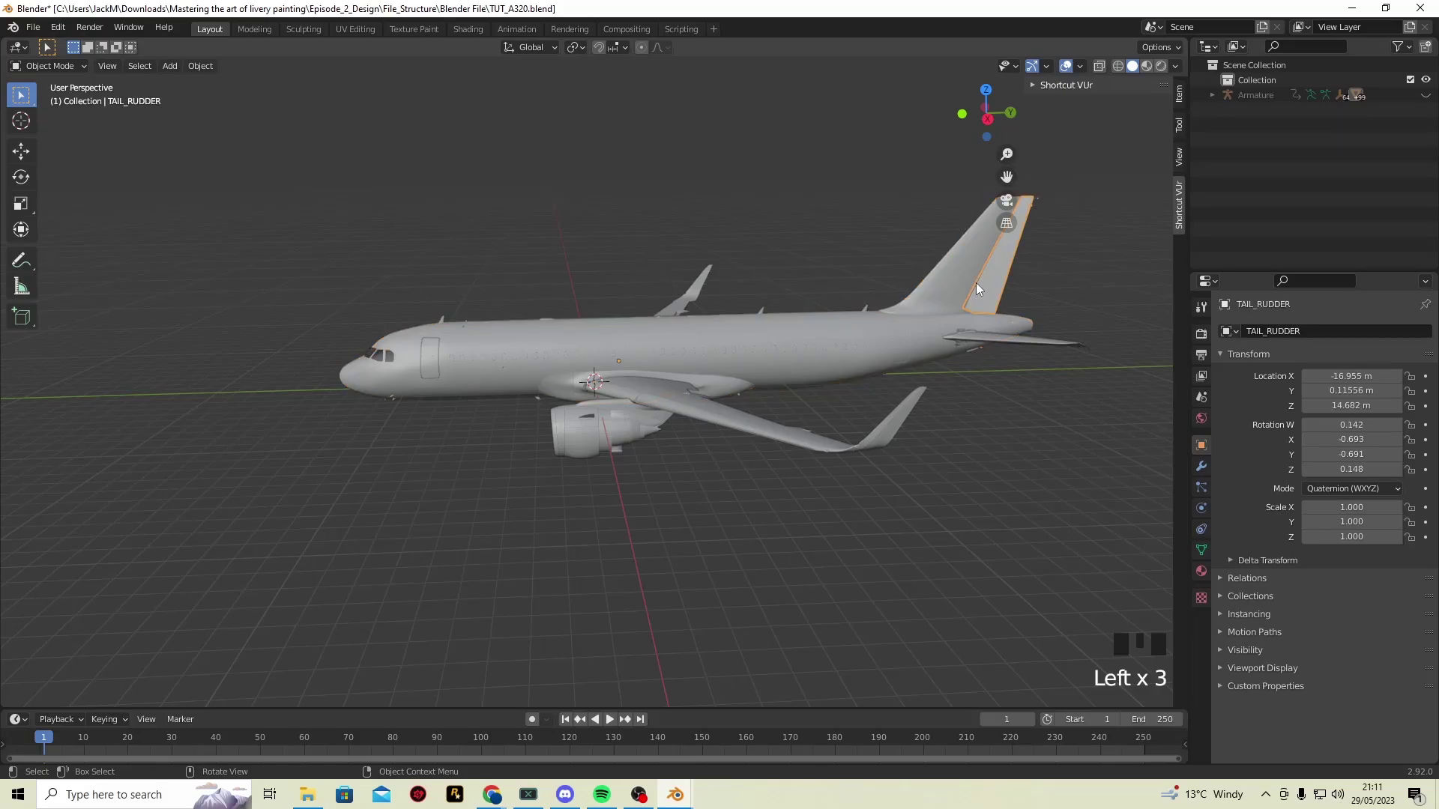
{"action": "left_click", "coordinate": [414, 29]}
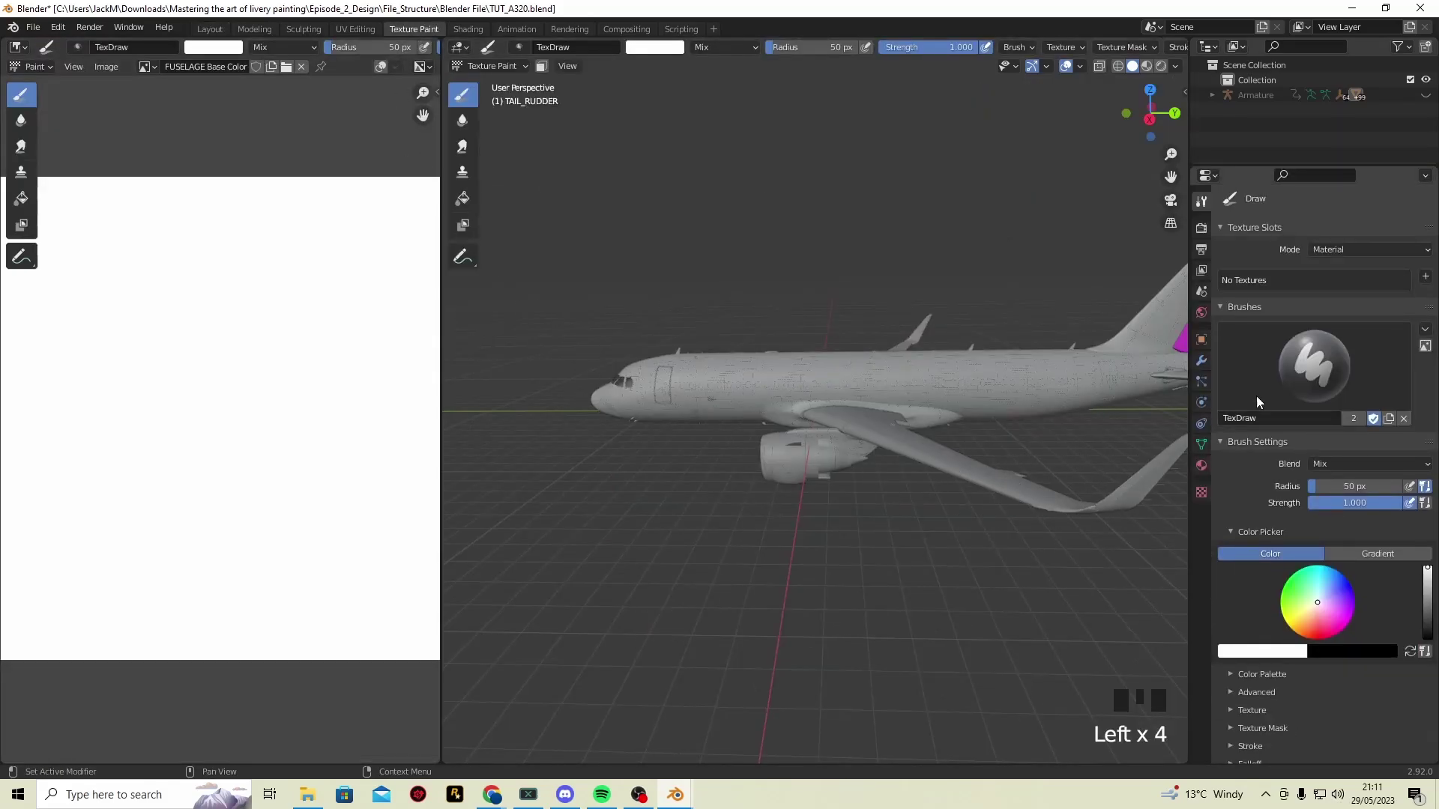
{"action": "left_click", "coordinate": [1426, 276]}
{"action": "left_click", "coordinate": [1404, 291]}
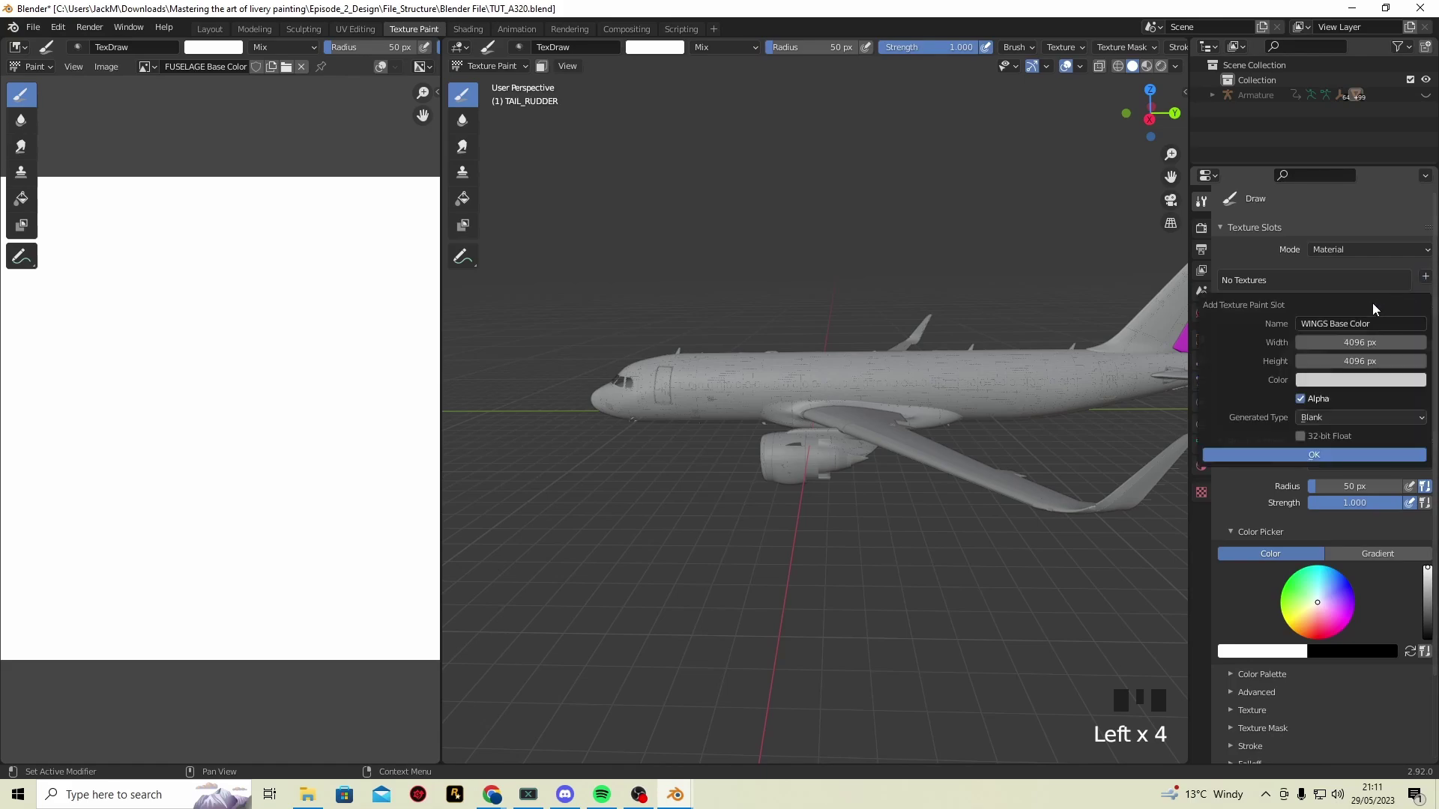
{"action": "left_click", "coordinate": [1347, 382]}
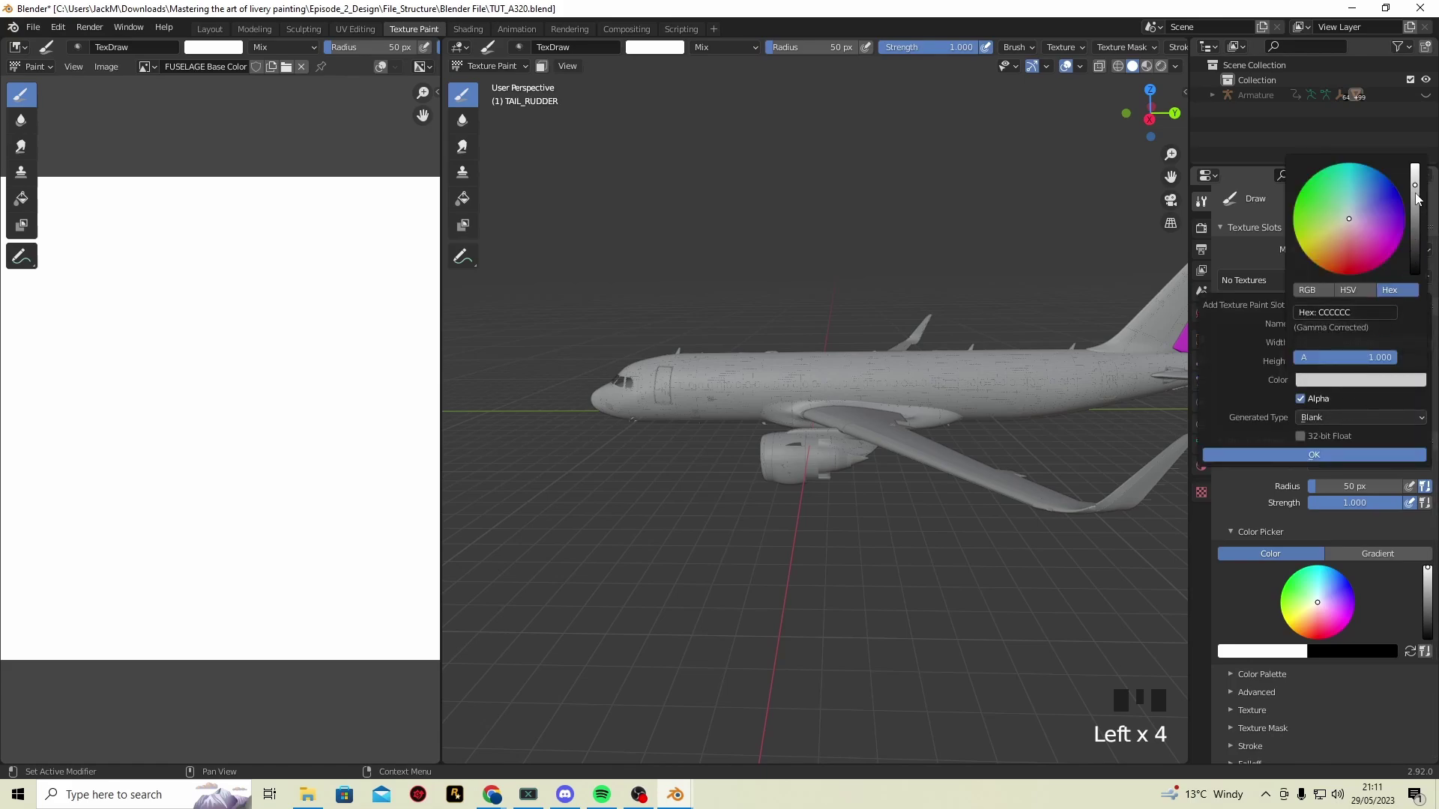
{"action": "left_click_drag", "start_coordinate": [1417, 198], "coordinate": [1415, 163]}
{"action": "left_click", "coordinate": [1316, 452]}
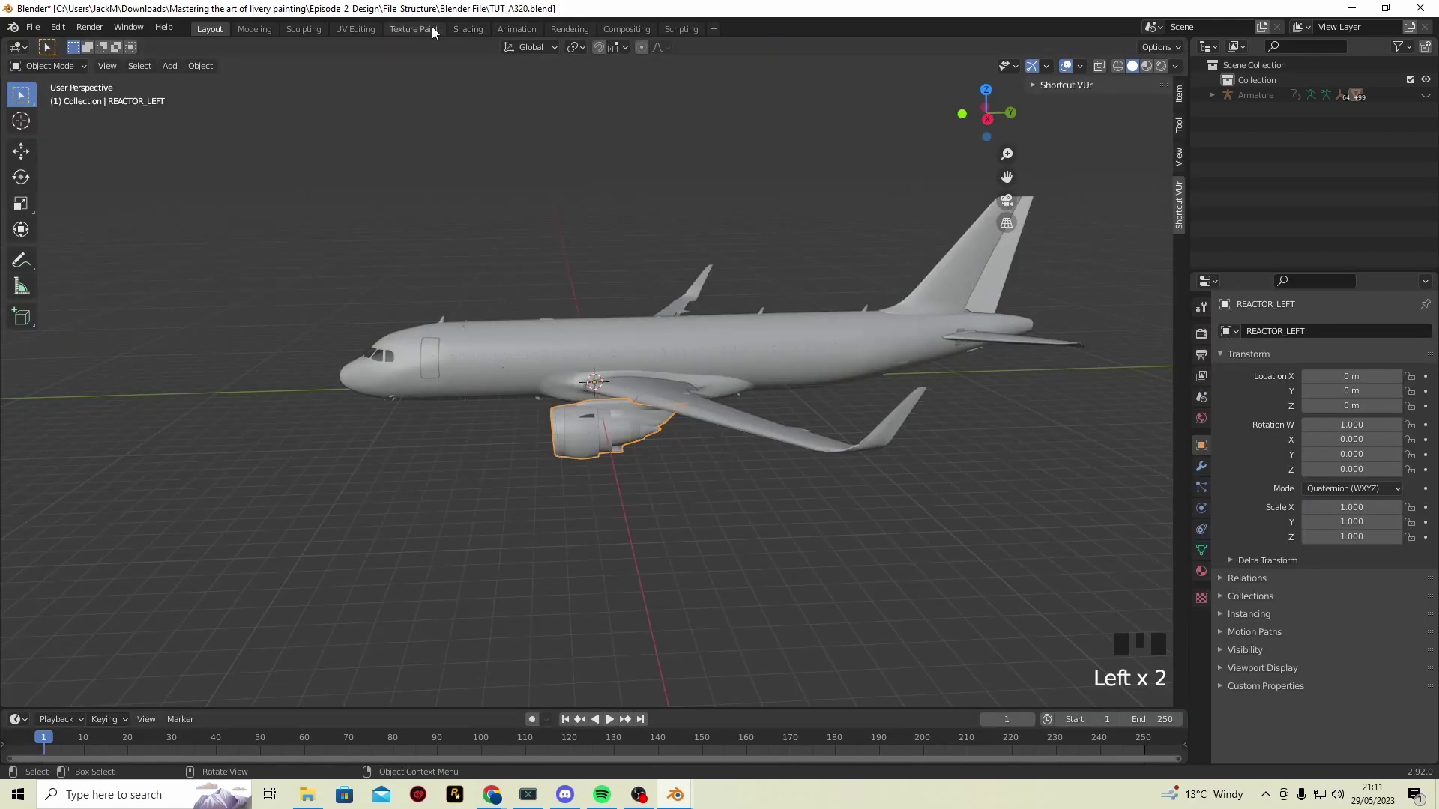
Add a white Base Color texture paint slot to the left engine's ENGINES material
{"action": "left_click", "coordinate": [434, 30]}
{"action": "left_click", "coordinate": [1425, 339]}
{"action": "left_click", "coordinate": [1360, 434]}
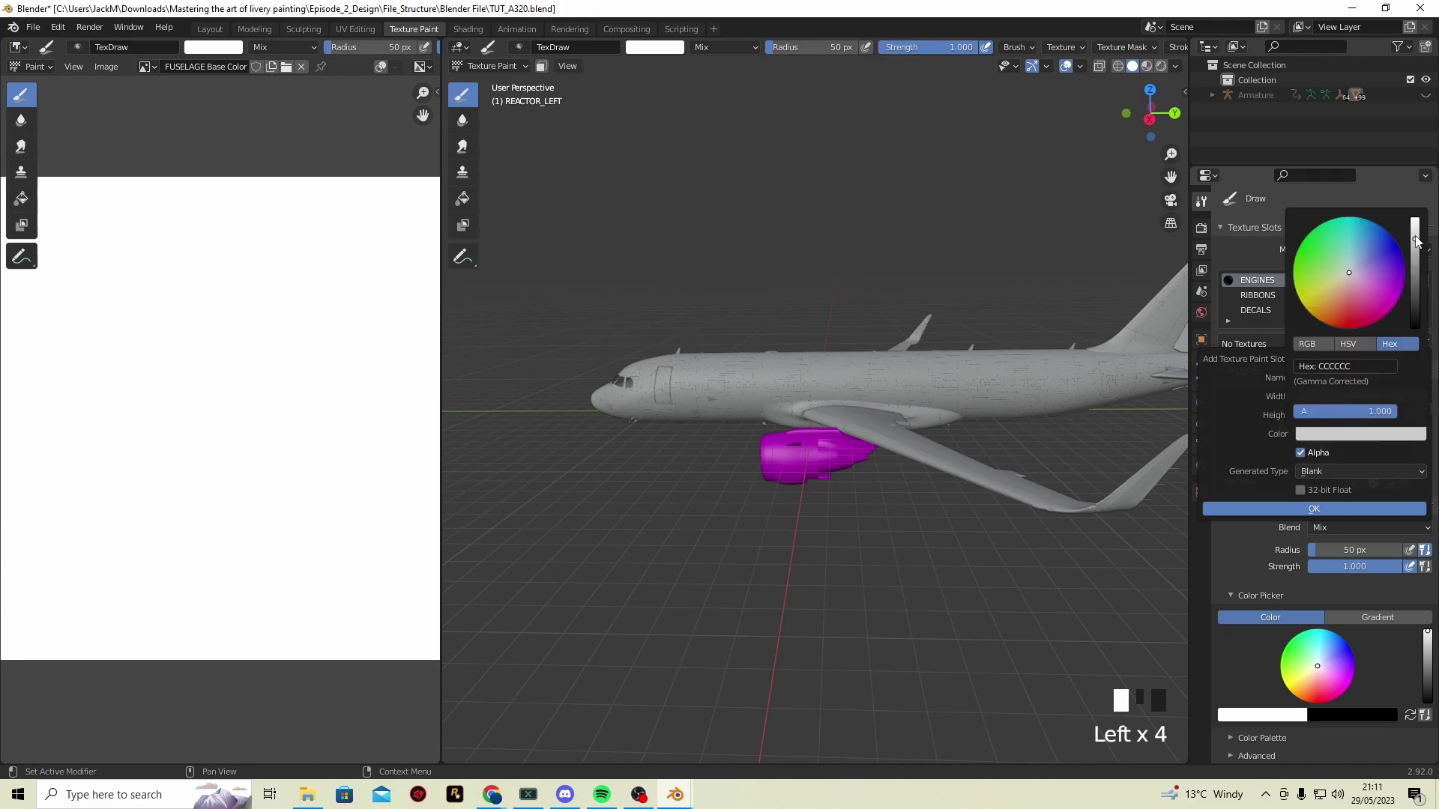
{"action": "left_click_drag", "start_coordinate": [1417, 240], "coordinate": [1415, 221]}
{"action": "left_click", "coordinate": [1322, 509]}
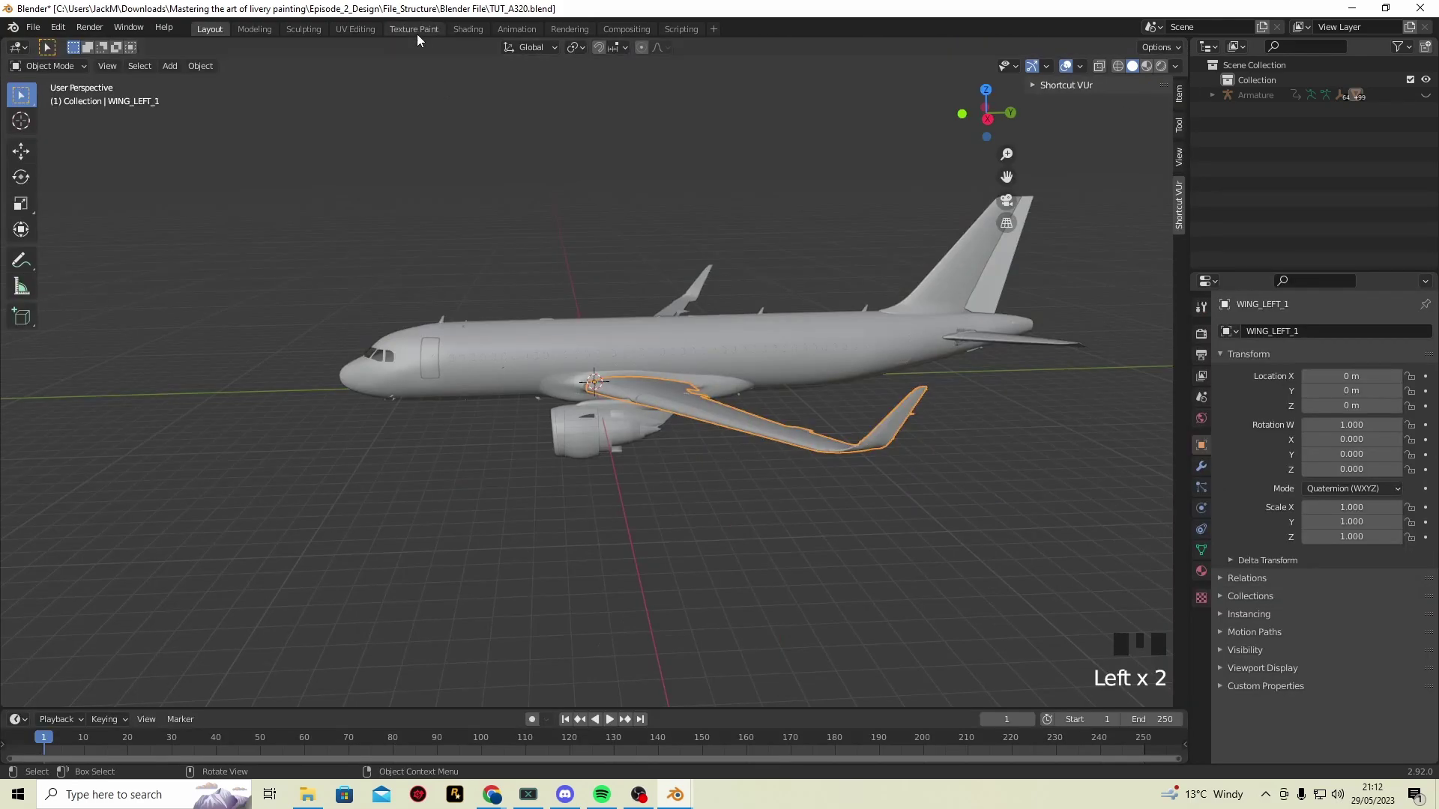
Try freehand brush strokes on the aircraft model and undo them
{"action": "left_click", "coordinate": [415, 30]}
{"action": "left_click_drag", "start_coordinate": [879, 360], "coordinate": [539, 373]}
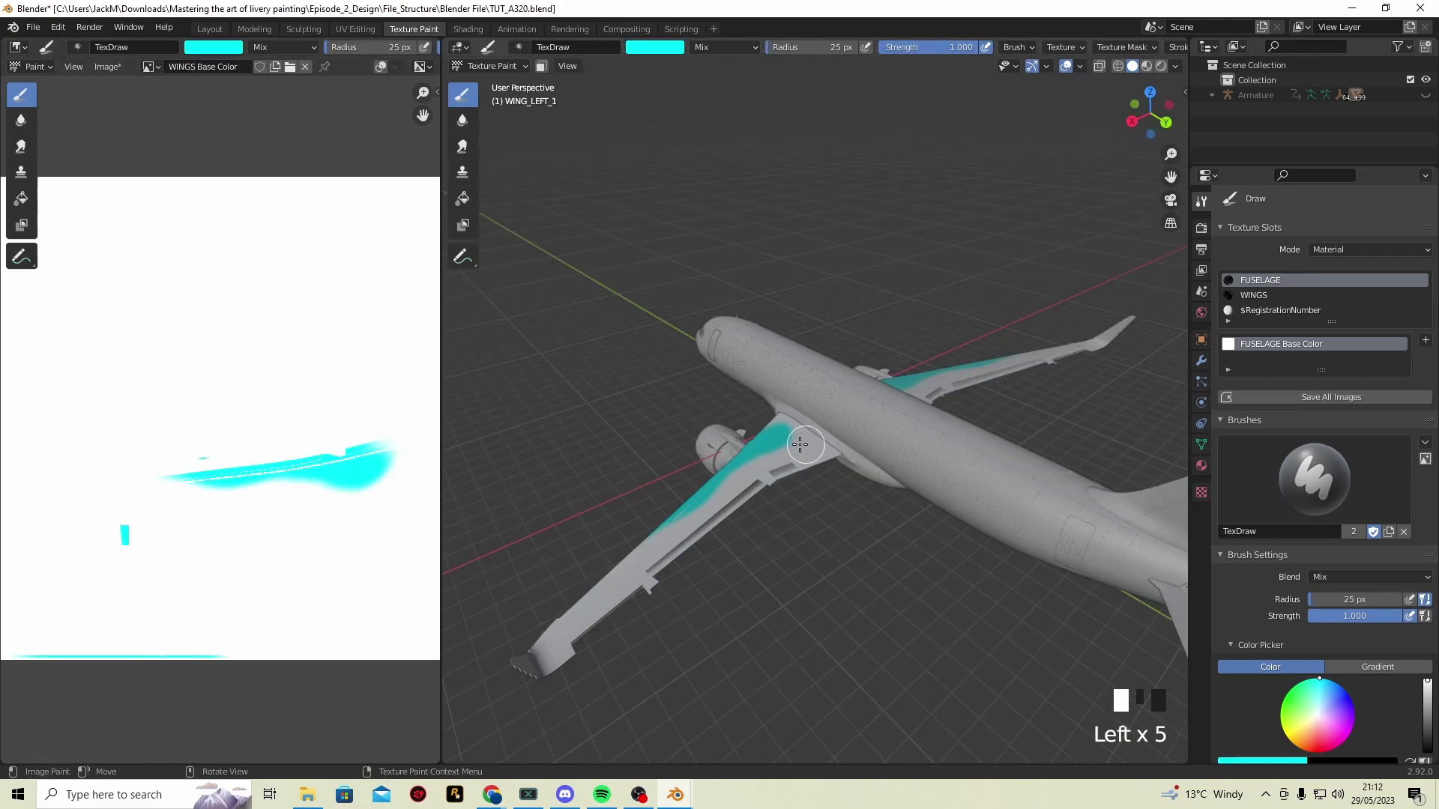
{"action": "mouse_move", "coordinate": [800, 444]}
{"action": "left_mouse_down"}
{"action": "mouse_move", "coordinate": [701, 508]}
{"action": "mouse_move", "coordinate": [812, 441]}
{"action": "mouse_move", "coordinate": [746, 468]}
{"action": "mouse_move", "coordinate": [703, 514]}
{"action": "mouse_move", "coordinate": [720, 545]}
{"action": "mouse_move", "coordinate": [700, 498]}
{"action": "left_mouse_up"}
{"action": "key", "text": "ctrl+z"}
{"action": "key", "text": "ctrl+z"}
{"action": "key", "text": "ctrl+z"}
{"action": "key", "text": "ctrl+z"}
{"action": "key", "text": "ctrl+z"}
{"action": "key", "text": "ctrl+z"}
{"action": "key", "text": "ctrl+z"}
{"action": "key", "text": "ctrl+z"}
{"action": "key", "text": "ctrl+z"}
{"action": "key", "text": "ctrl+z"}
{"action": "key", "text": "ctrl+z"}
{"action": "key", "text": "ctrl+z"}
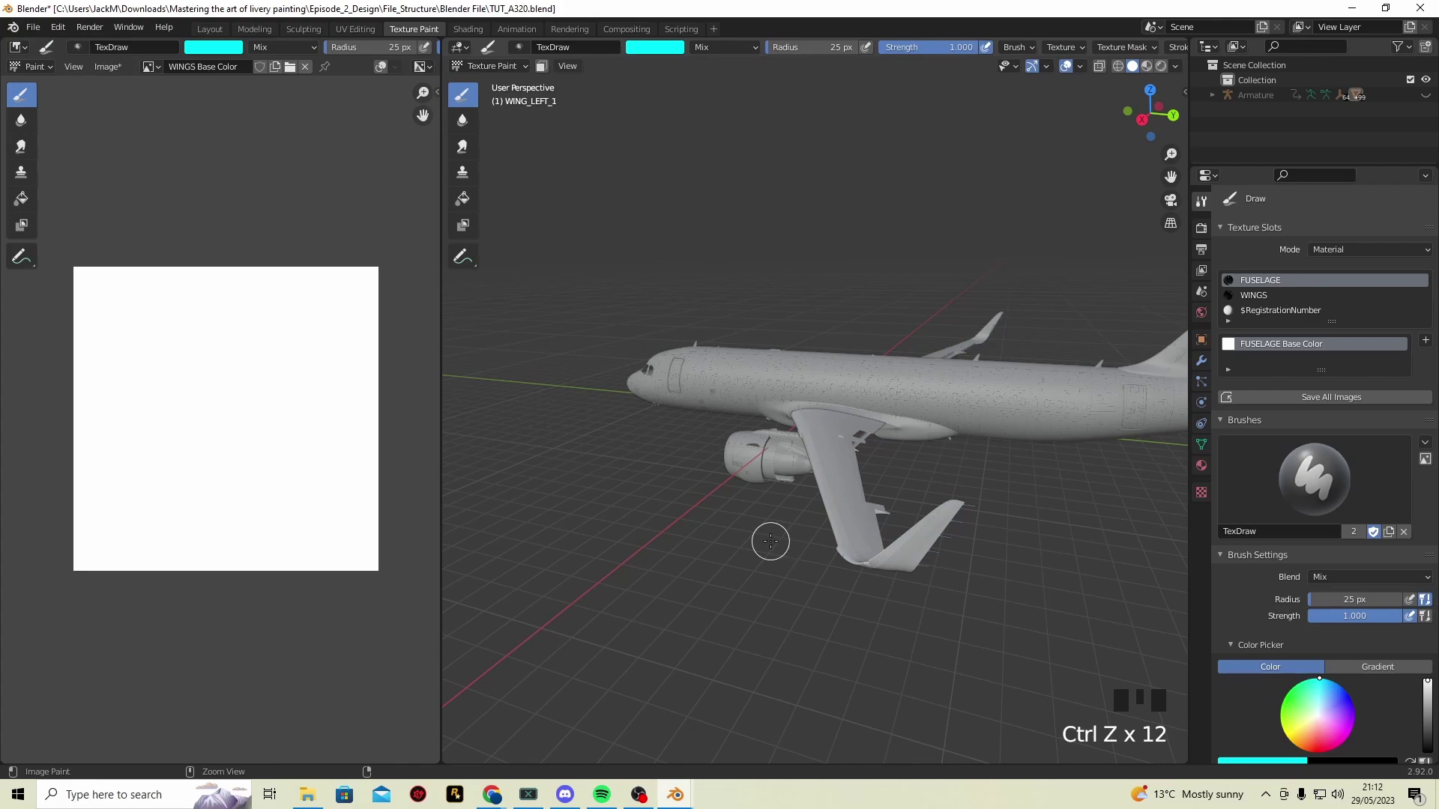
{"action": "mouse_move", "coordinate": [771, 536]}
{"action": "left_mouse_down"}
{"action": "mouse_move", "coordinate": [854, 429]}
{"action": "mouse_move", "coordinate": [693, 334]}
{"action": "left_mouse_up"}
Select the fuselage in the Layout workspace and bring it back into Texture Paint
{"action": "left_click", "coordinate": [210, 28]}
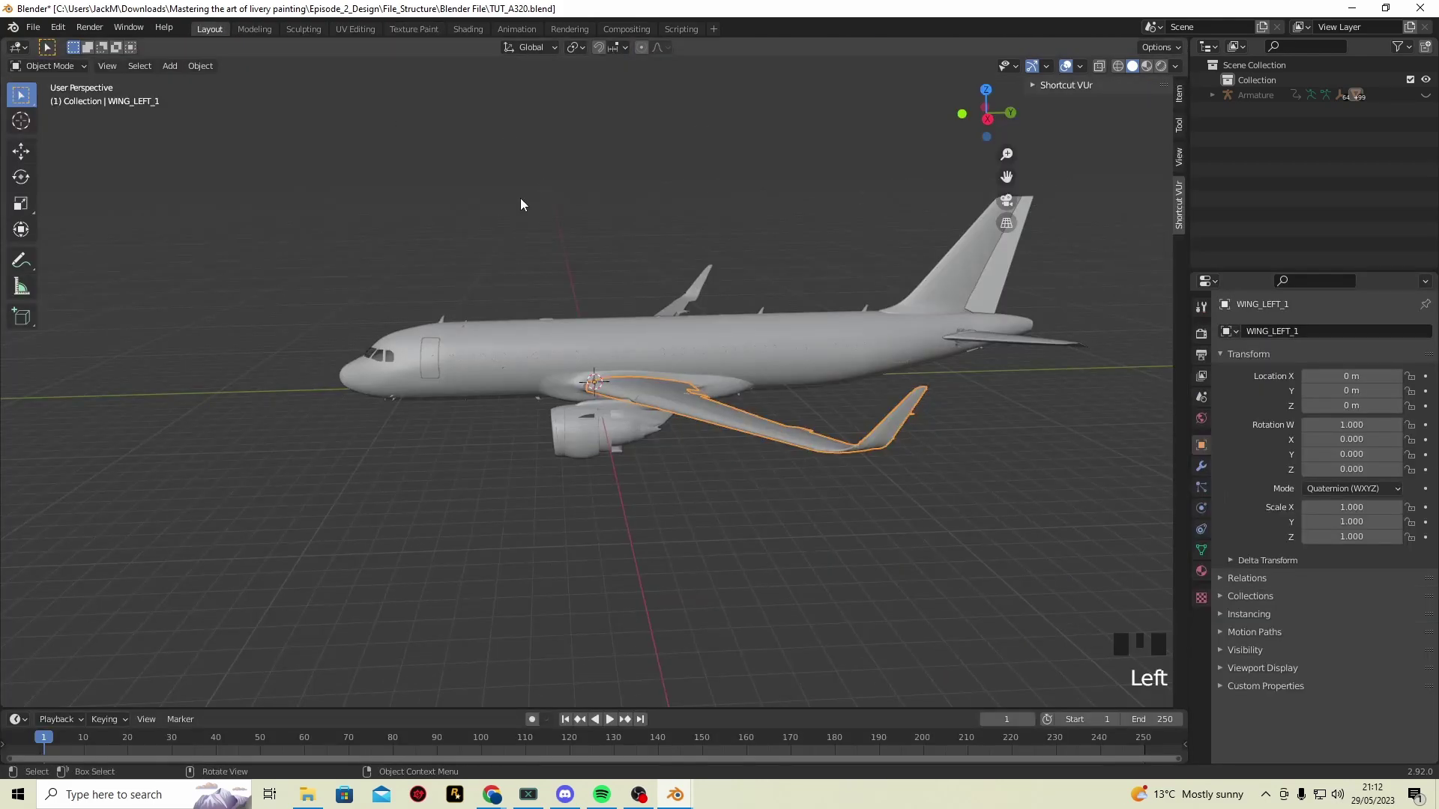
{"action": "left_click", "coordinate": [699, 345]}
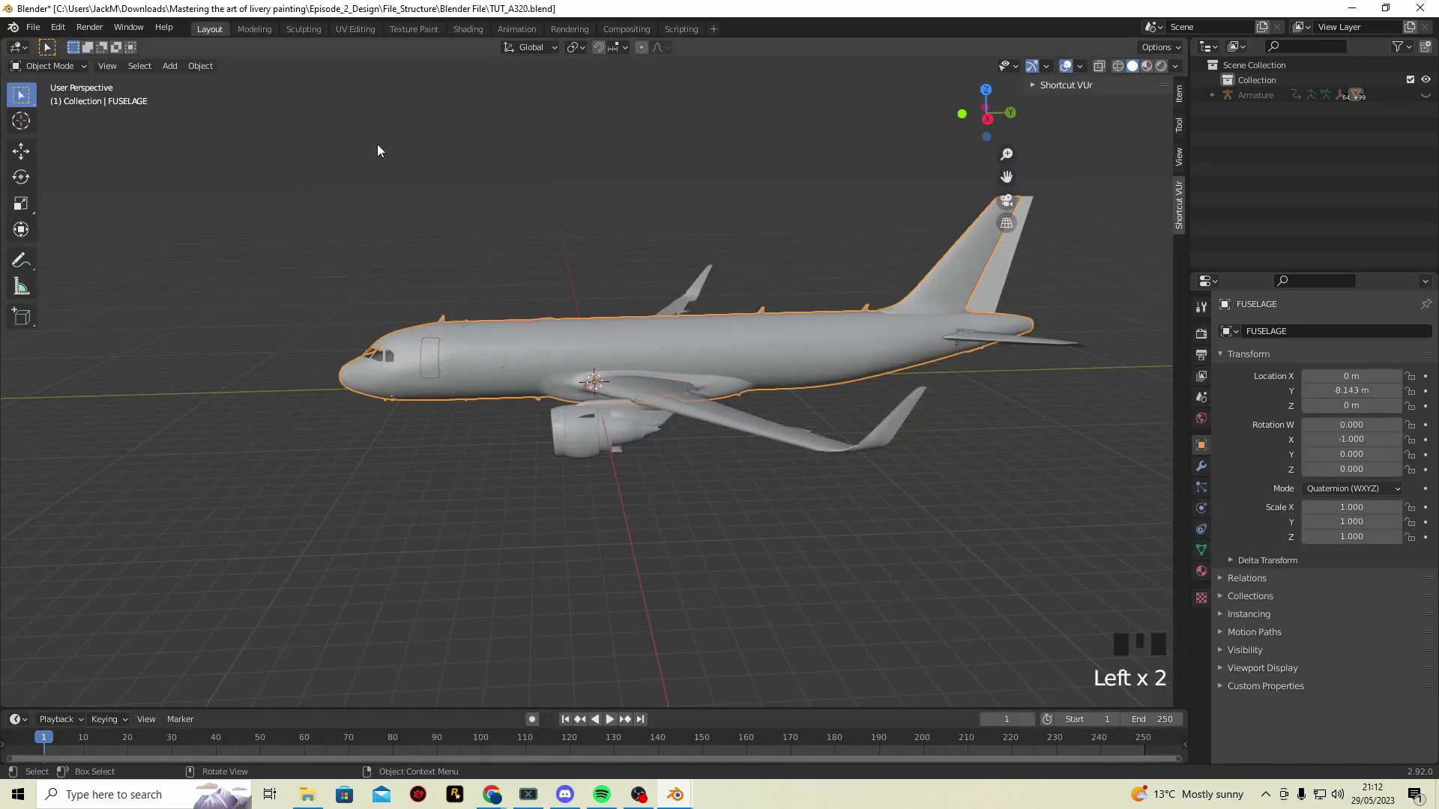
{"action": "left_click", "coordinate": [414, 28]}
{"action": "left_click_drag", "start_coordinate": [825, 468], "coordinate": [793, 398]}
Switch to the Canva livery draft and mark over the tail of the outlined aircraft on page 4
{"action": "key", "text": "alt+Tab"}
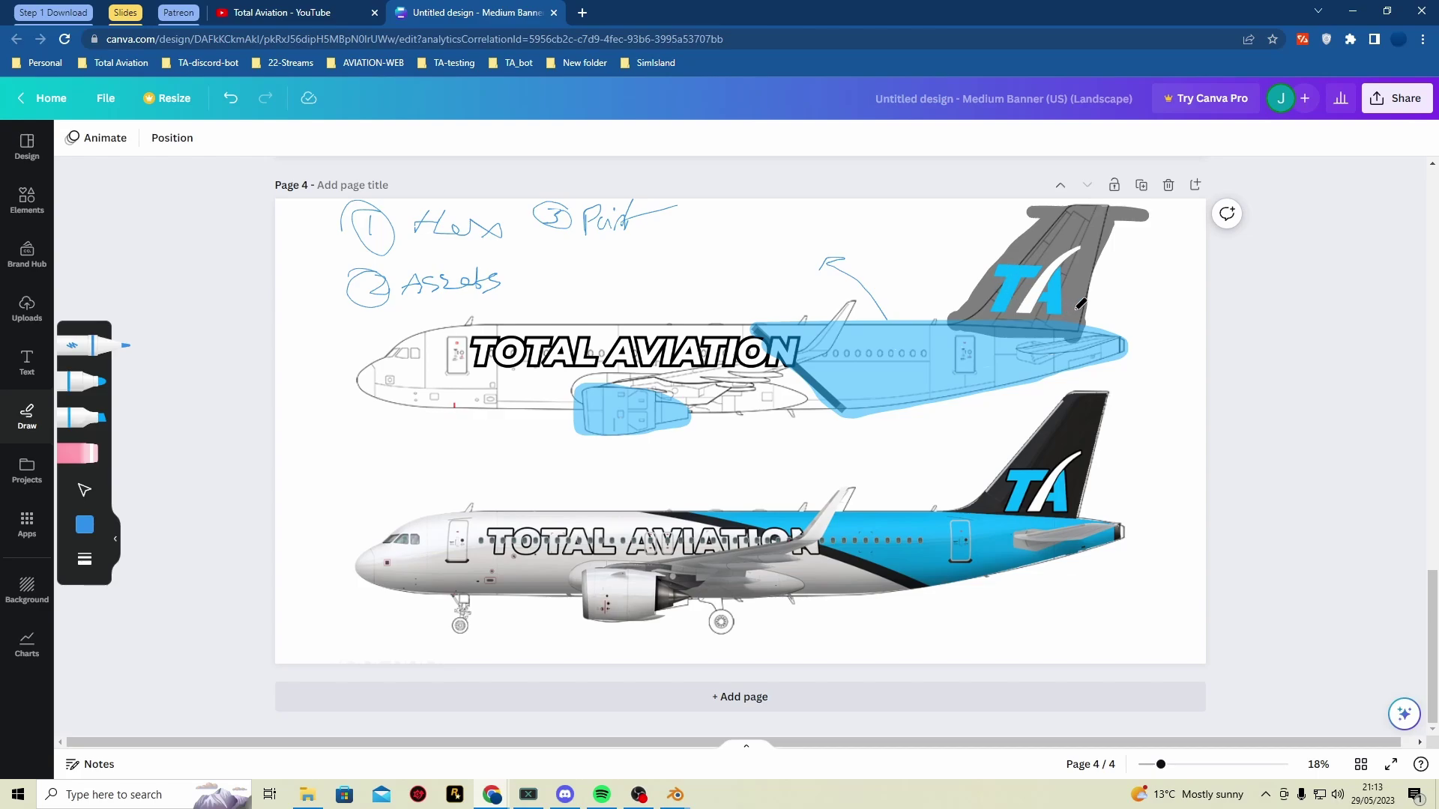
{"action": "mouse_move", "coordinate": [1074, 226]}
{"action": "left_mouse_down"}
{"action": "mouse_move", "coordinate": [950, 278]}
{"action": "mouse_move", "coordinate": [1102, 299]}
{"action": "mouse_move", "coordinate": [1114, 371]}
{"action": "left_mouse_up"}
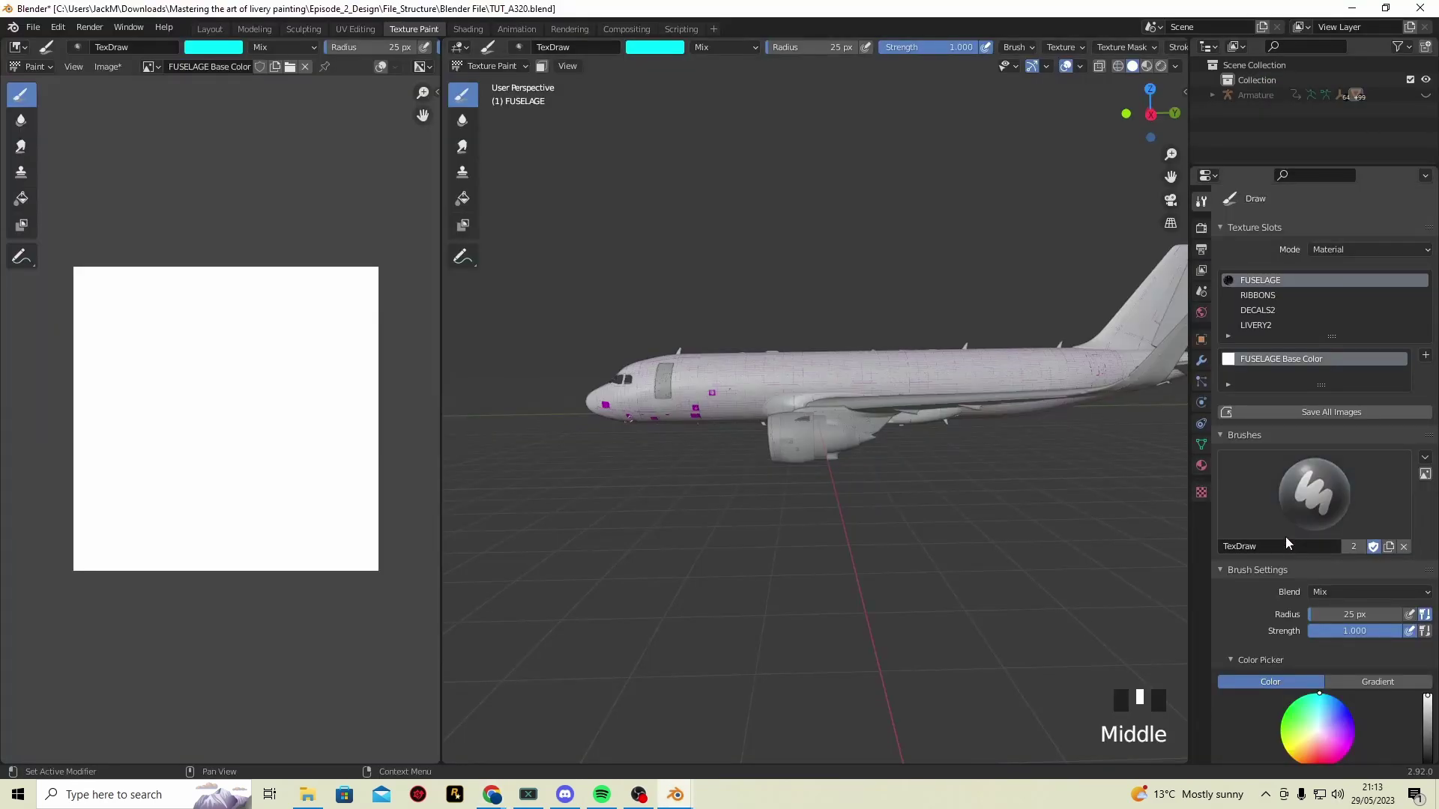
{"action": "scroll", "coordinate": [1285, 537], "scroll_direction": "down", "scroll_amount": 5}
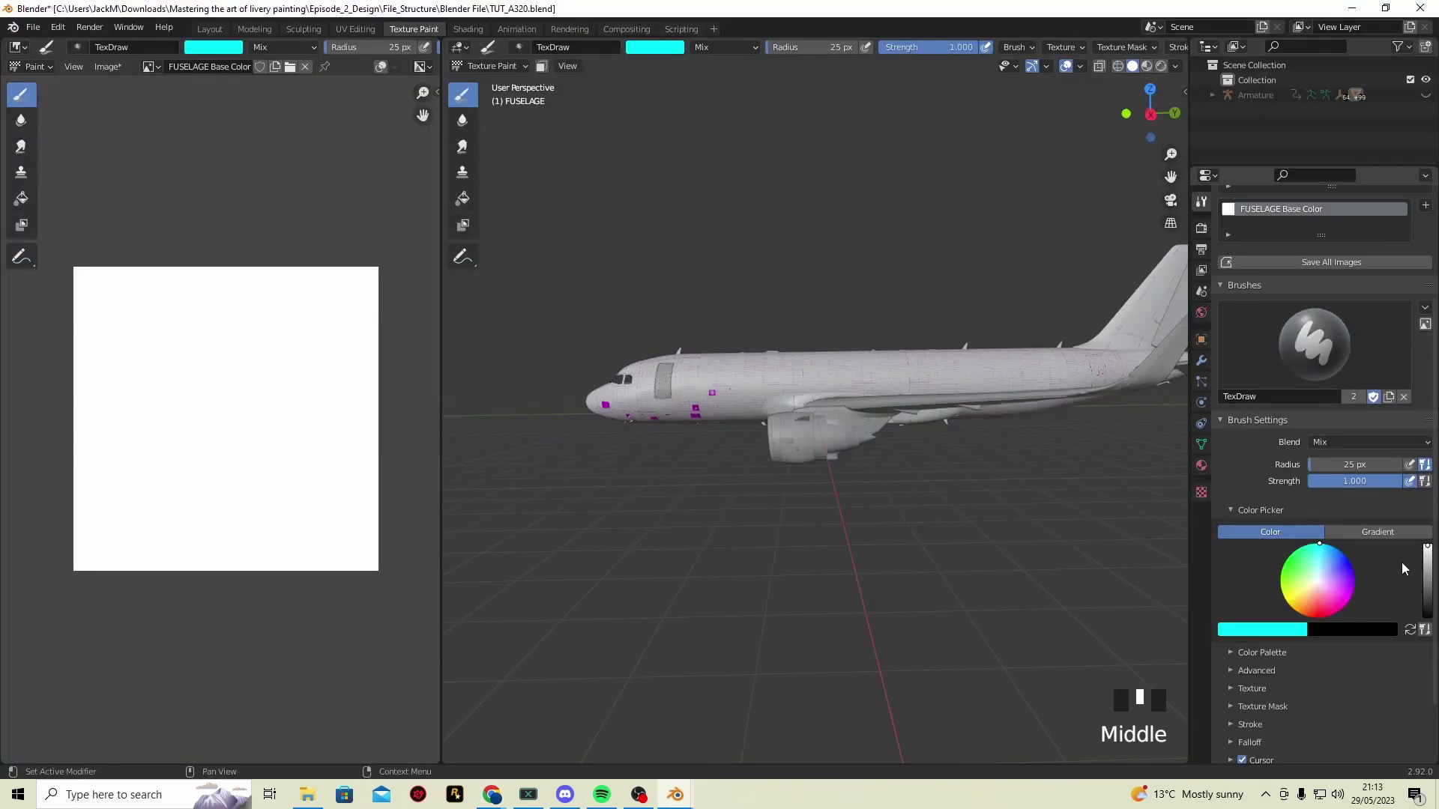
Open Drafts_1.png from the Assets folder as colour reference, and set the primary brush colour to hex 03B5FF in Blender
{"action": "left_click", "coordinate": [1259, 629]}
{"action": "left_click", "coordinate": [1247, 576]}
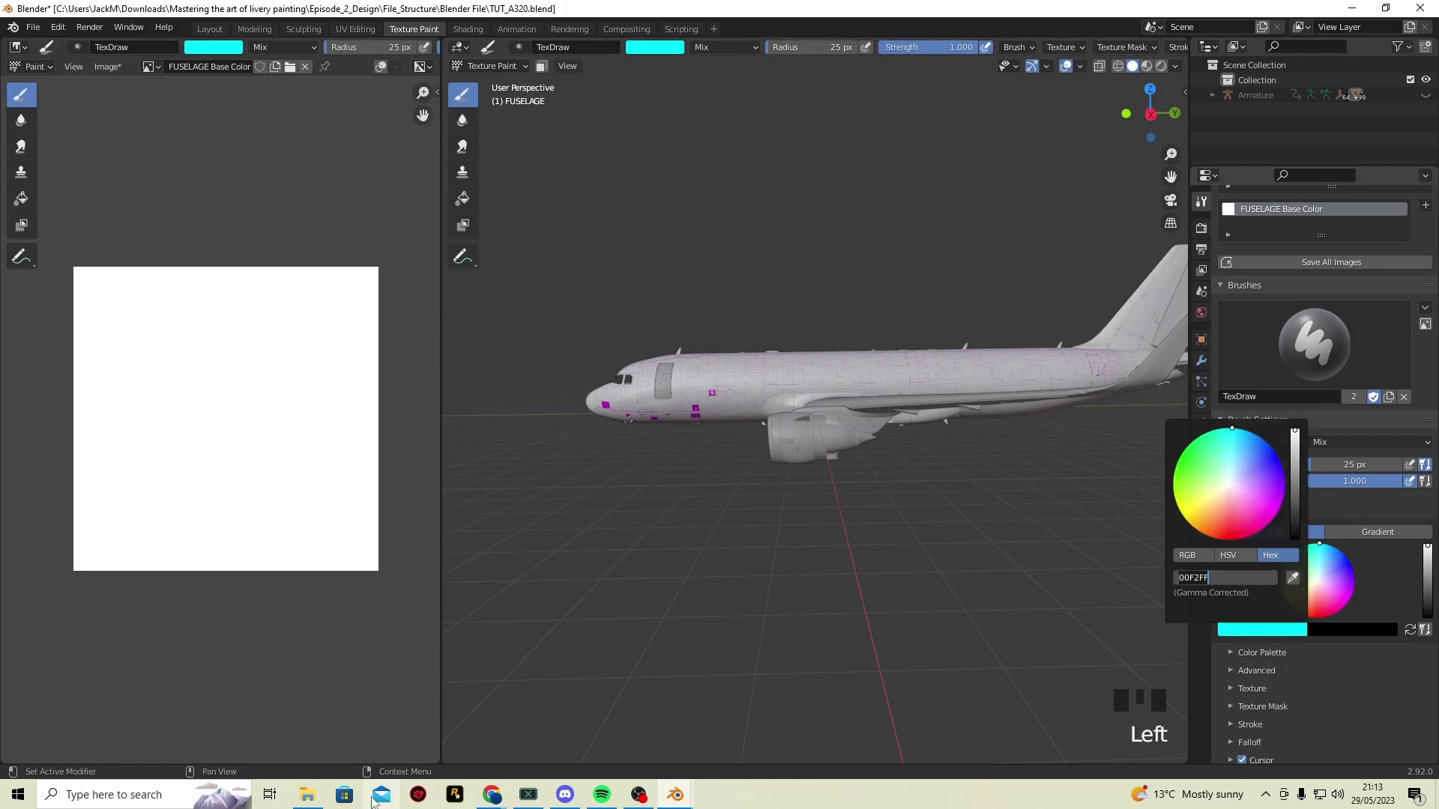
{"action": "left_click", "coordinate": [308, 794]}
{"action": "double_click", "coordinate": [432, 235]}
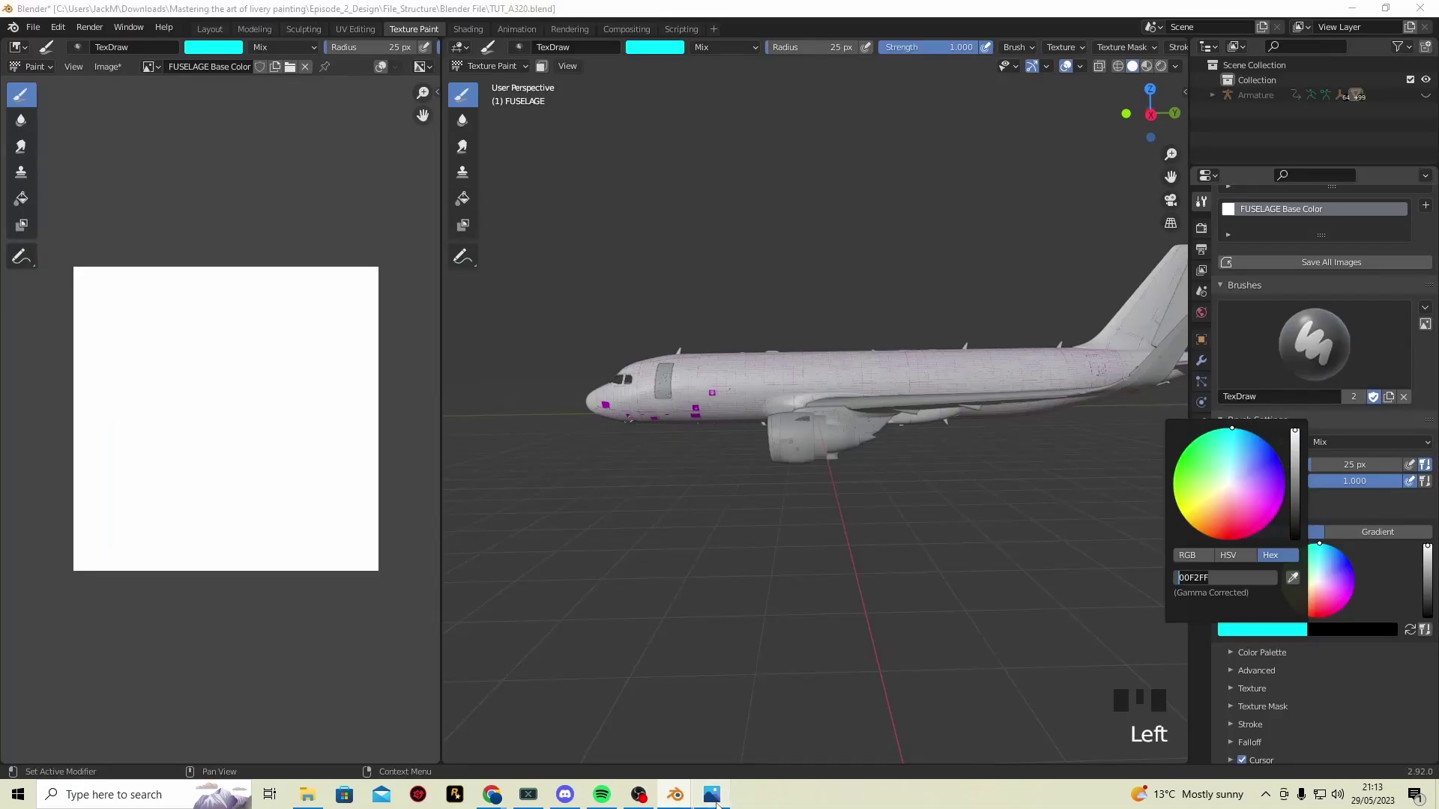
{"action": "left_click", "coordinate": [712, 795]}
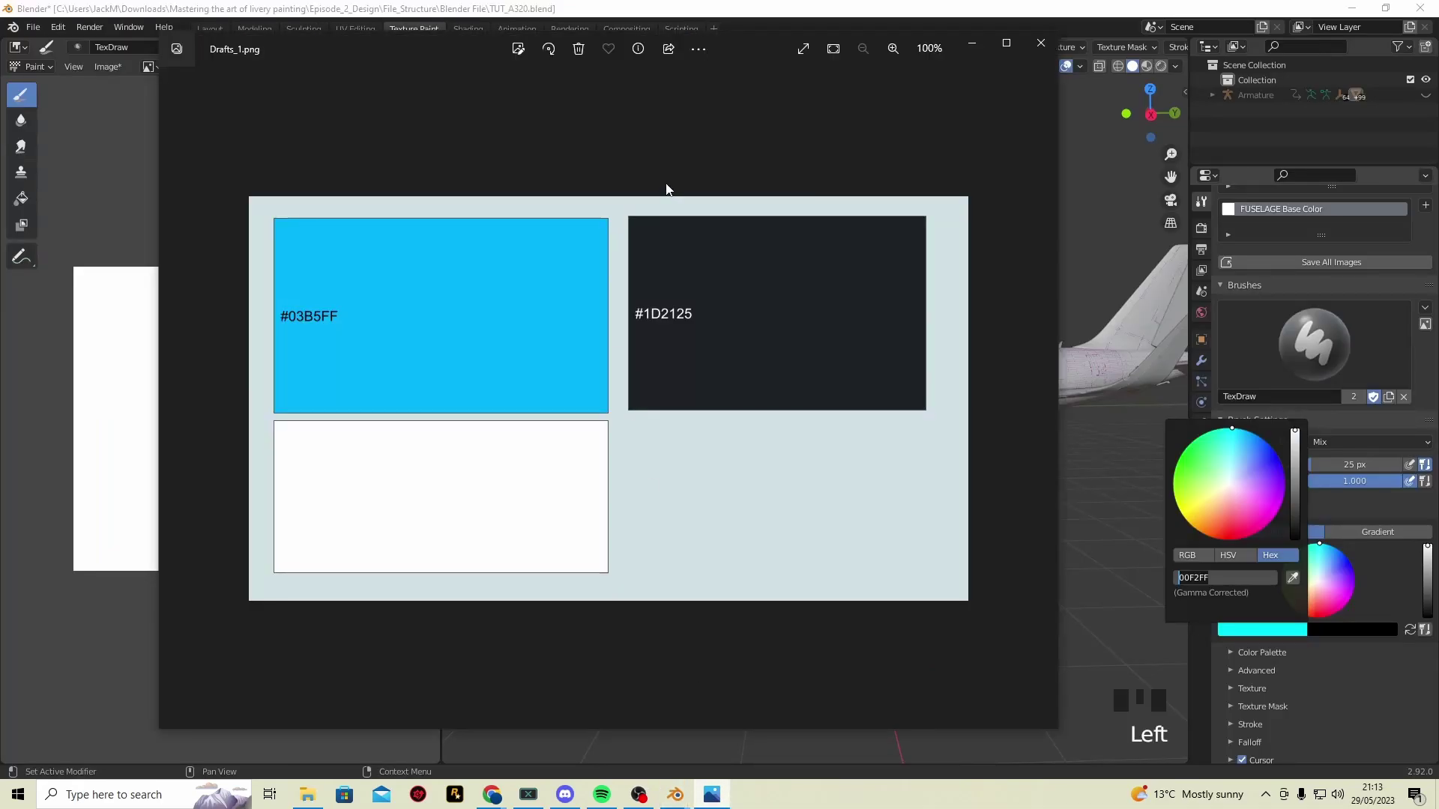
{"action": "left_click_drag", "start_coordinate": [739, 50], "coordinate": [0, 142]}
{"action": "left_click", "coordinate": [1122, 568]}
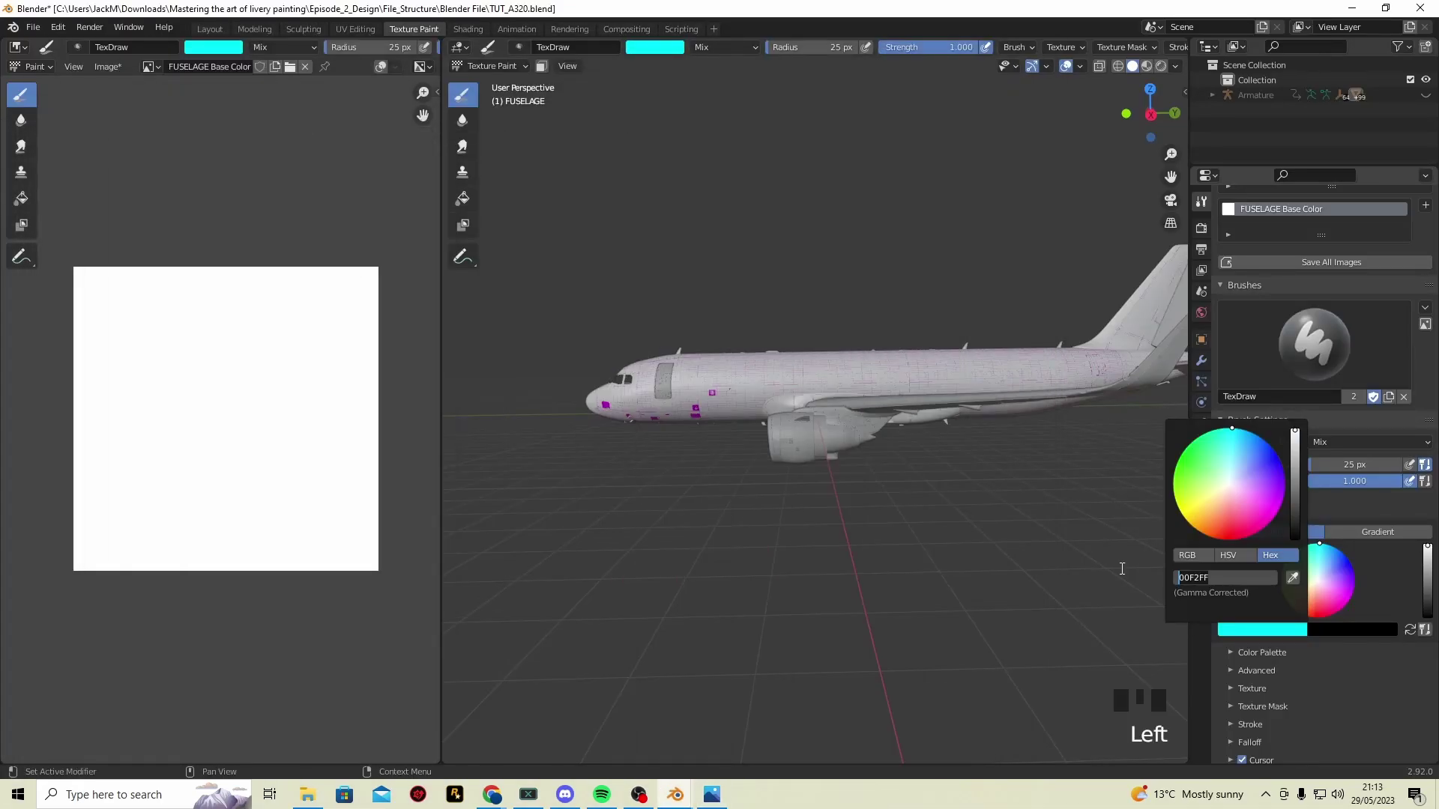
{"action": "type", "text": "03B5FF"}
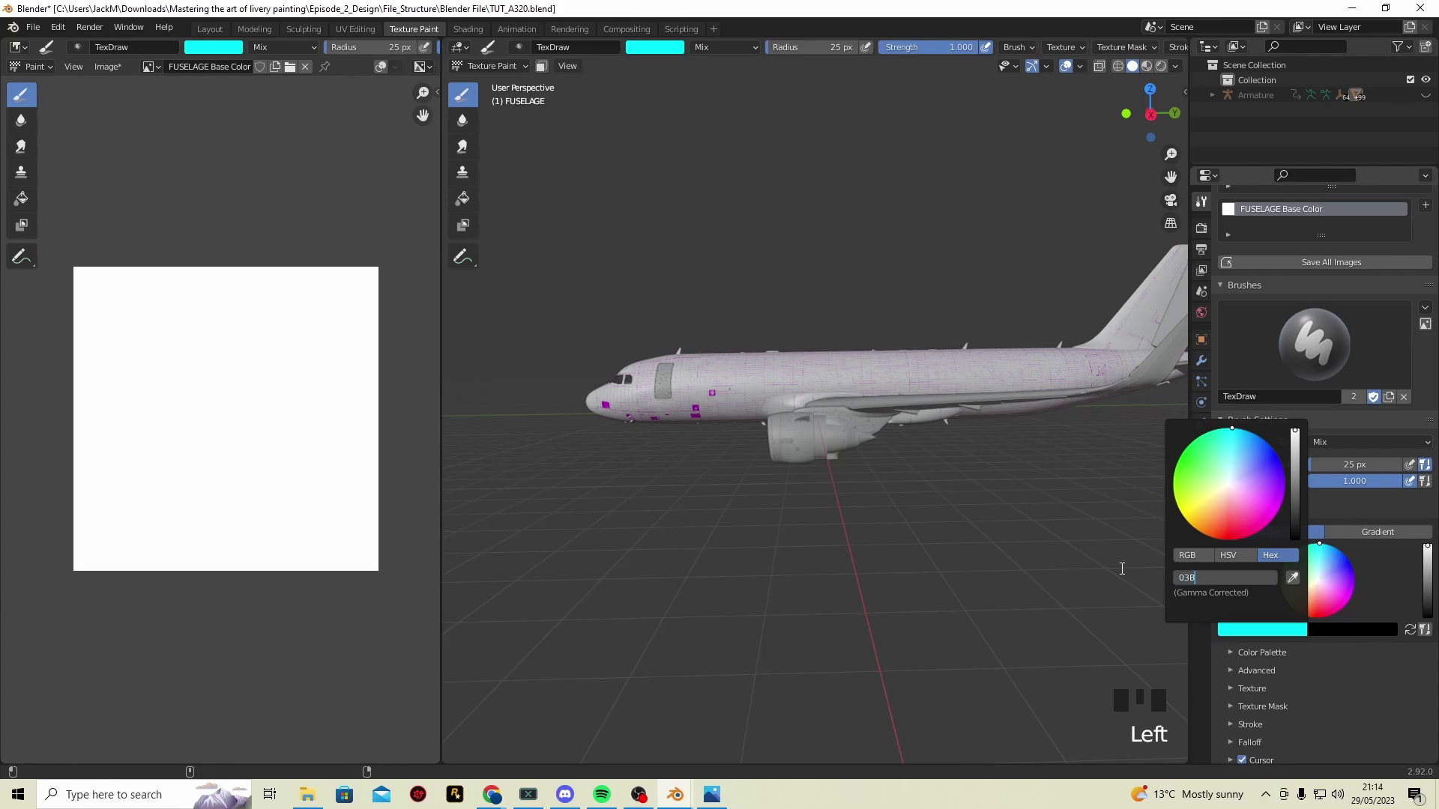
{"action": "key", "text": "Return"}
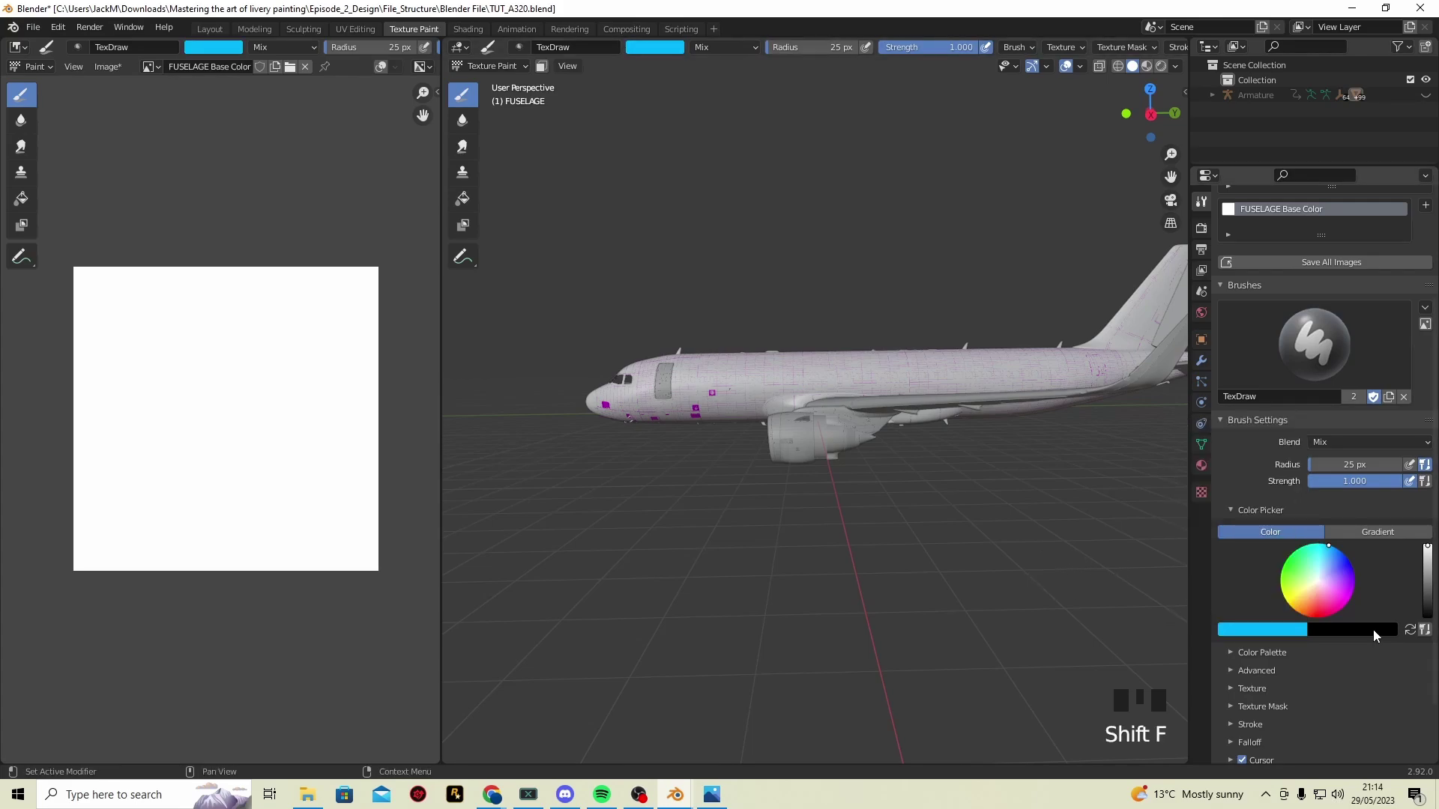
Set the secondary brush colour to hex 1D2125
{"action": "left_click", "coordinate": [1373, 629]}
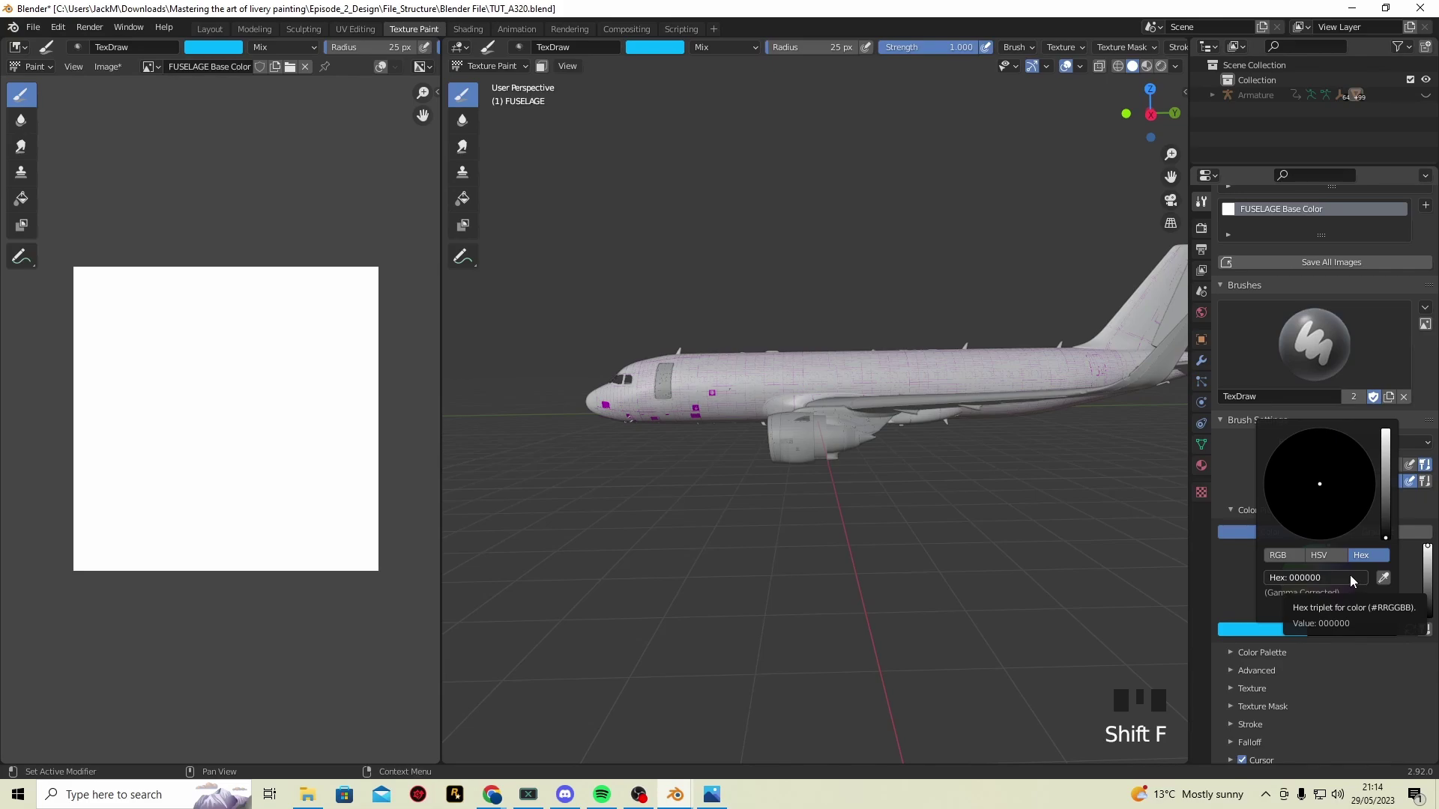
{"action": "left_click", "coordinate": [1351, 575]}
{"action": "type", "text": "1D2125"}
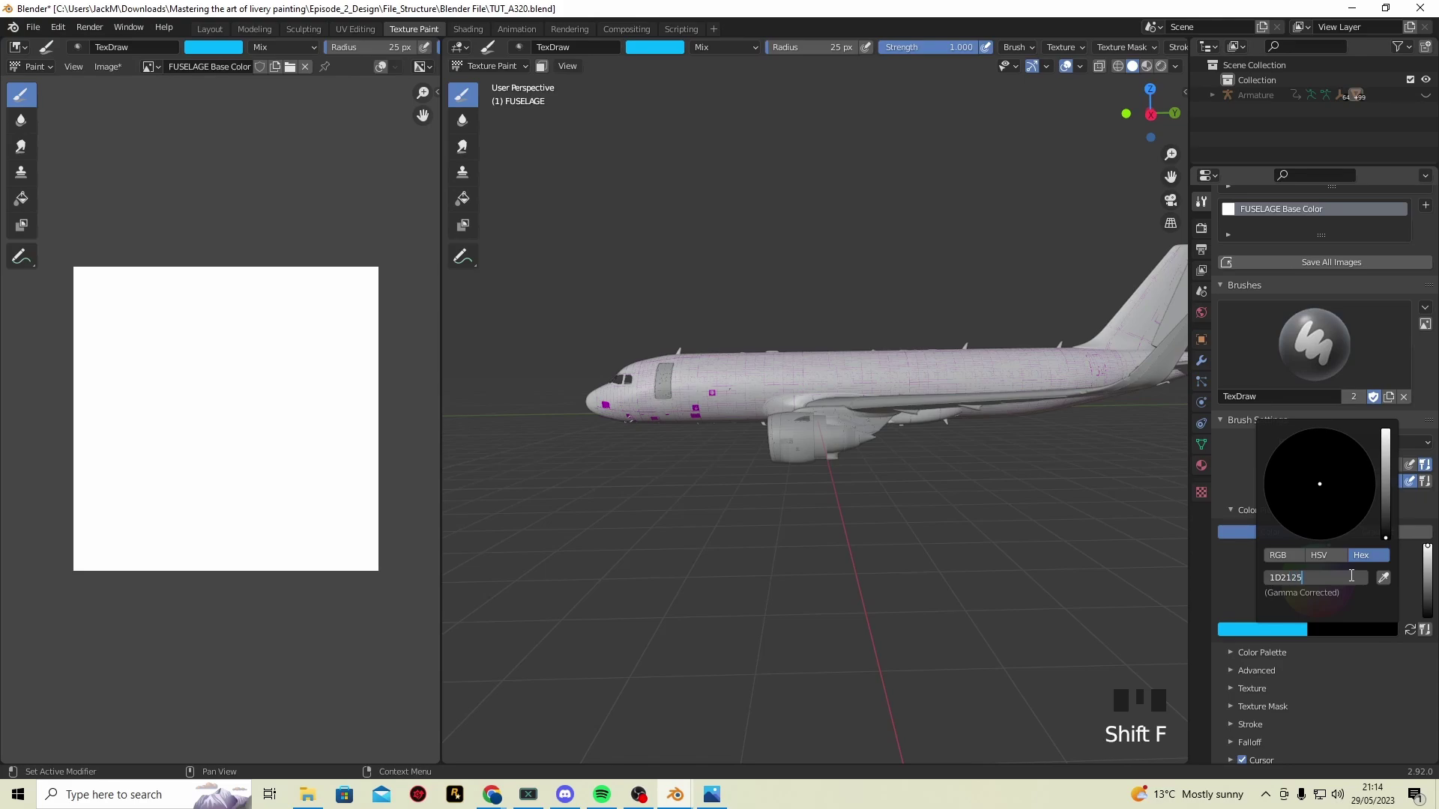
{"action": "key", "text": "Return"}
Swap the primary and secondary brush colours, and swap them back
{"action": "left_click", "coordinate": [1410, 631]}
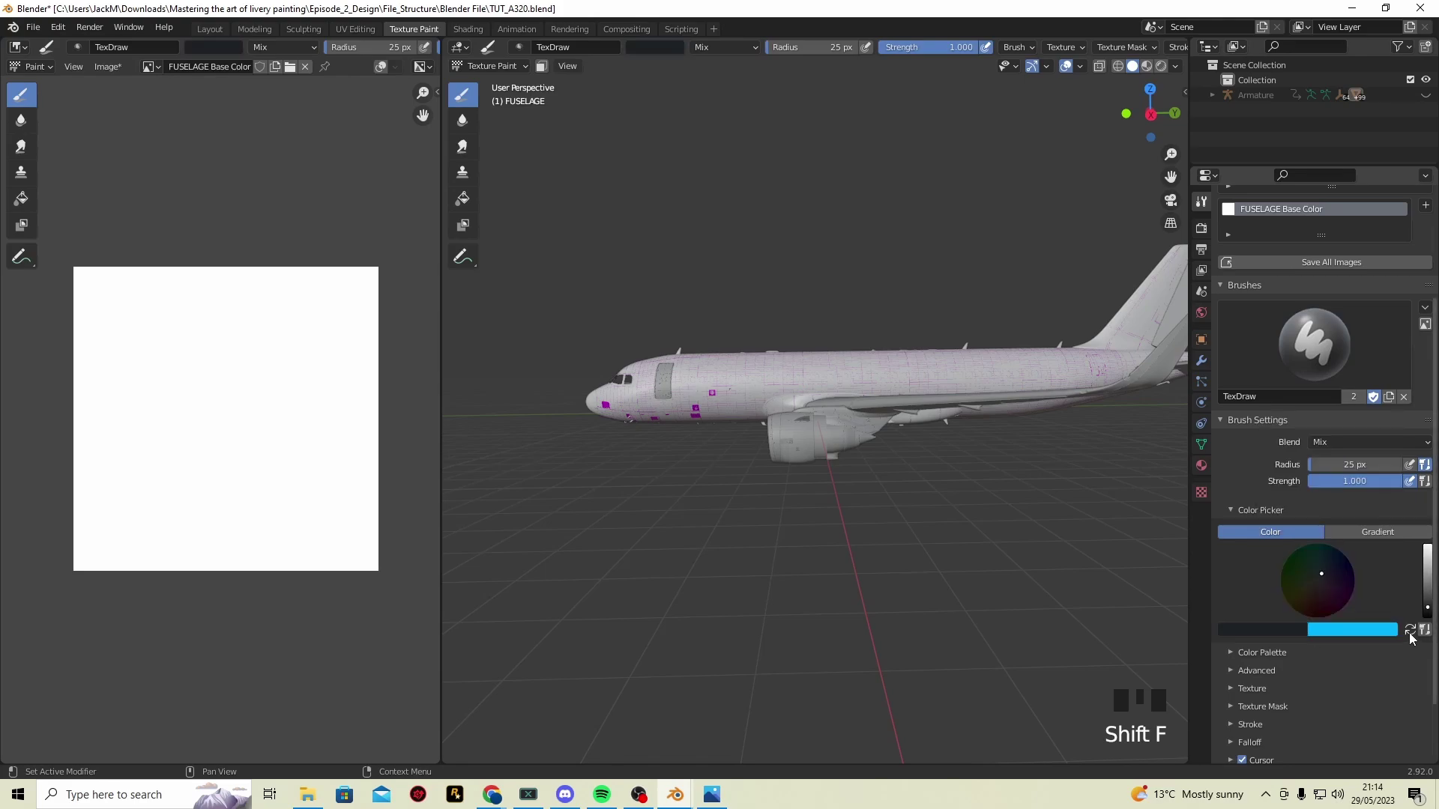
{"action": "middle_click", "coordinate": [967, 465]}
{"action": "mouse_move", "coordinate": [1027, 251]}
{"action": "left_mouse_down"}
{"action": "mouse_move", "coordinate": [994, 288]}
{"action": "mouse_move", "coordinate": [810, 298]}
{"action": "left_mouse_up"}
{"action": "middle_click", "coordinate": [974, 291]}
{"action": "left_click", "coordinate": [1409, 631]}
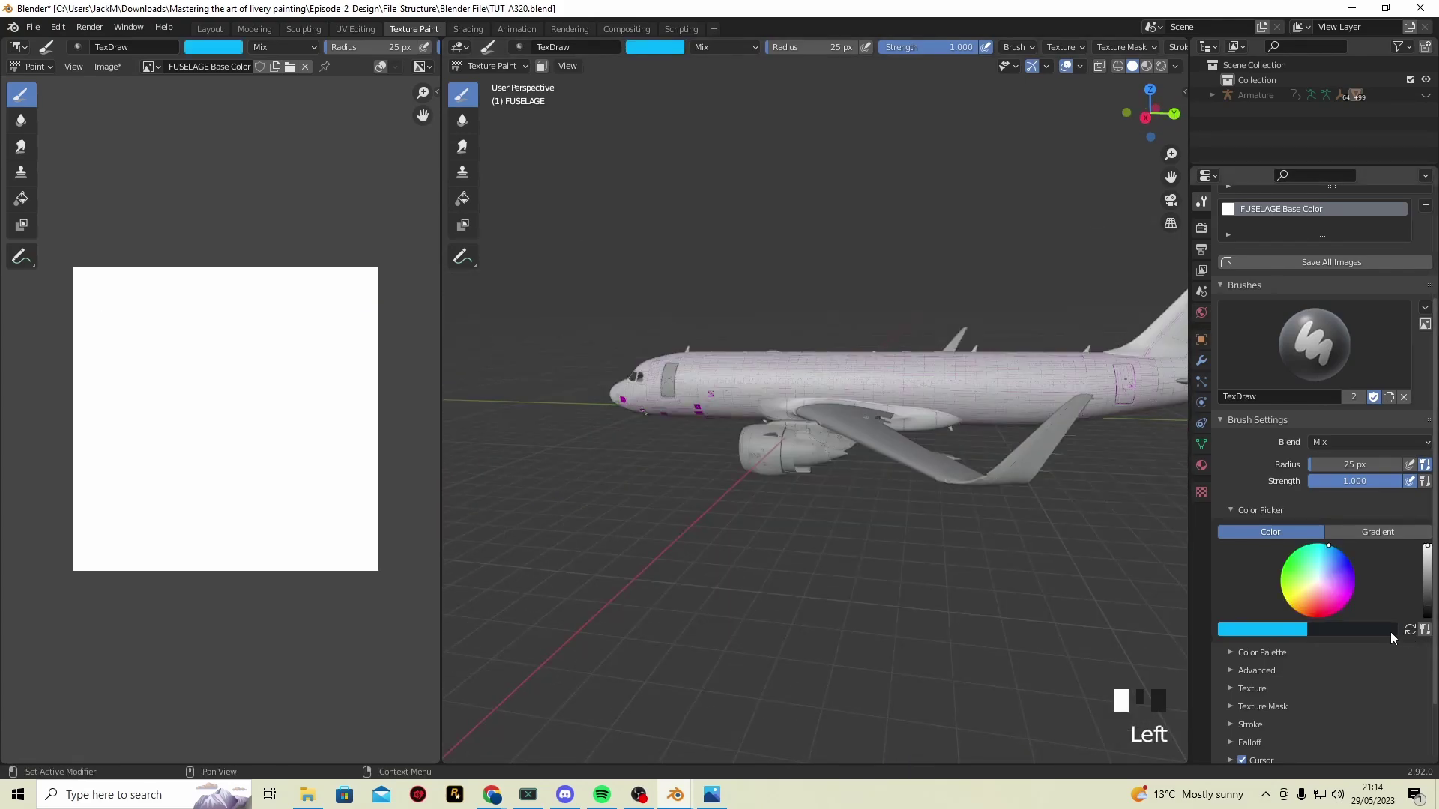
{"action": "left_click_drag", "start_coordinate": [967, 345], "coordinate": [1034, 405]}
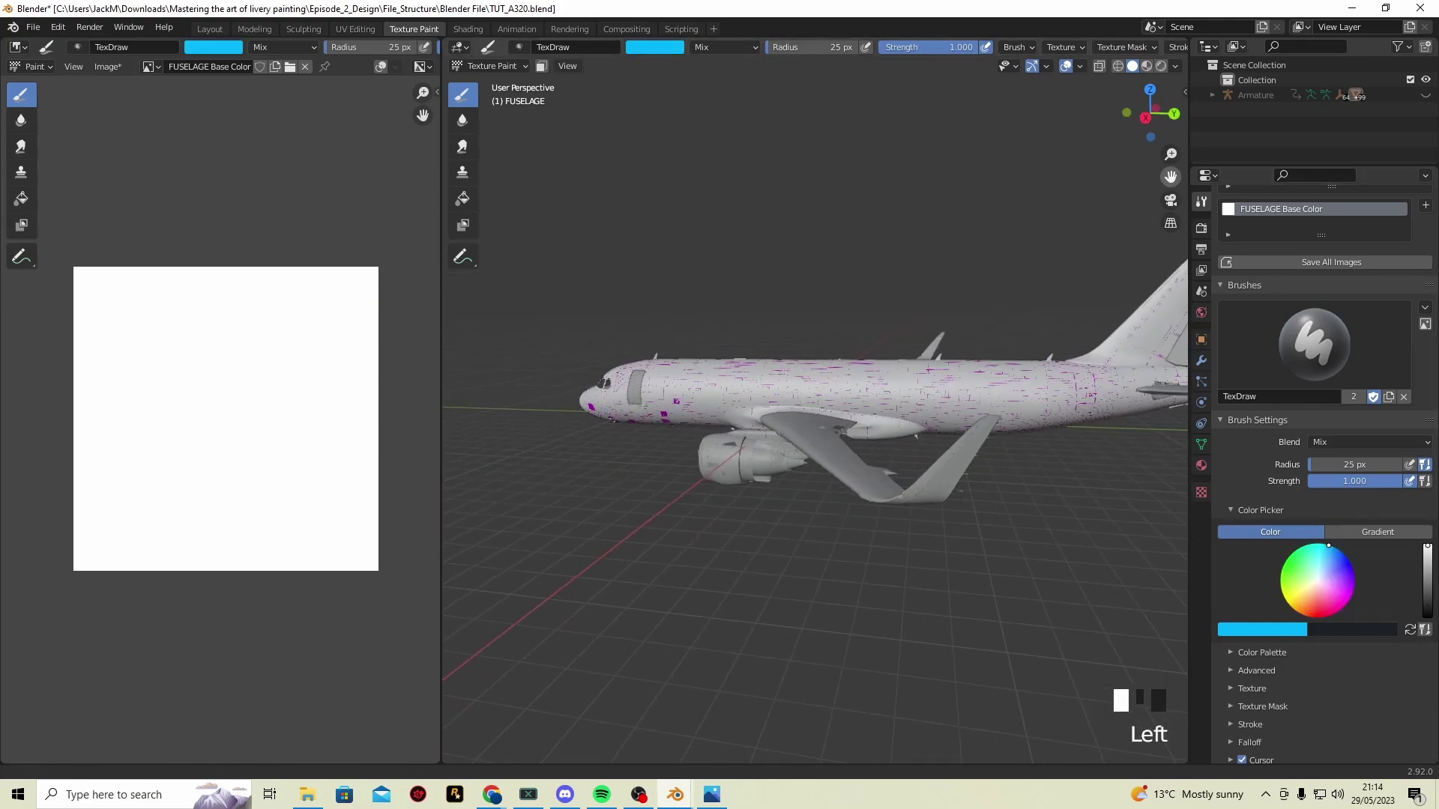
Look through the brush's stroke options and choose a falloff setting
{"action": "mouse_move", "coordinate": [1171, 176]}
{"action": "left_mouse_down"}
{"action": "mouse_move", "coordinate": [1173, 140]}
{"action": "mouse_move", "coordinate": [1144, 118]}
{"action": "mouse_move", "coordinate": [1156, 116]}
{"action": "left_mouse_up"}
{"action": "scroll", "coordinate": [942, 48], "scroll_direction": "down", "scroll_amount": 3}
{"action": "scroll", "coordinate": [942, 48], "scroll_direction": "down", "scroll_amount": 3}
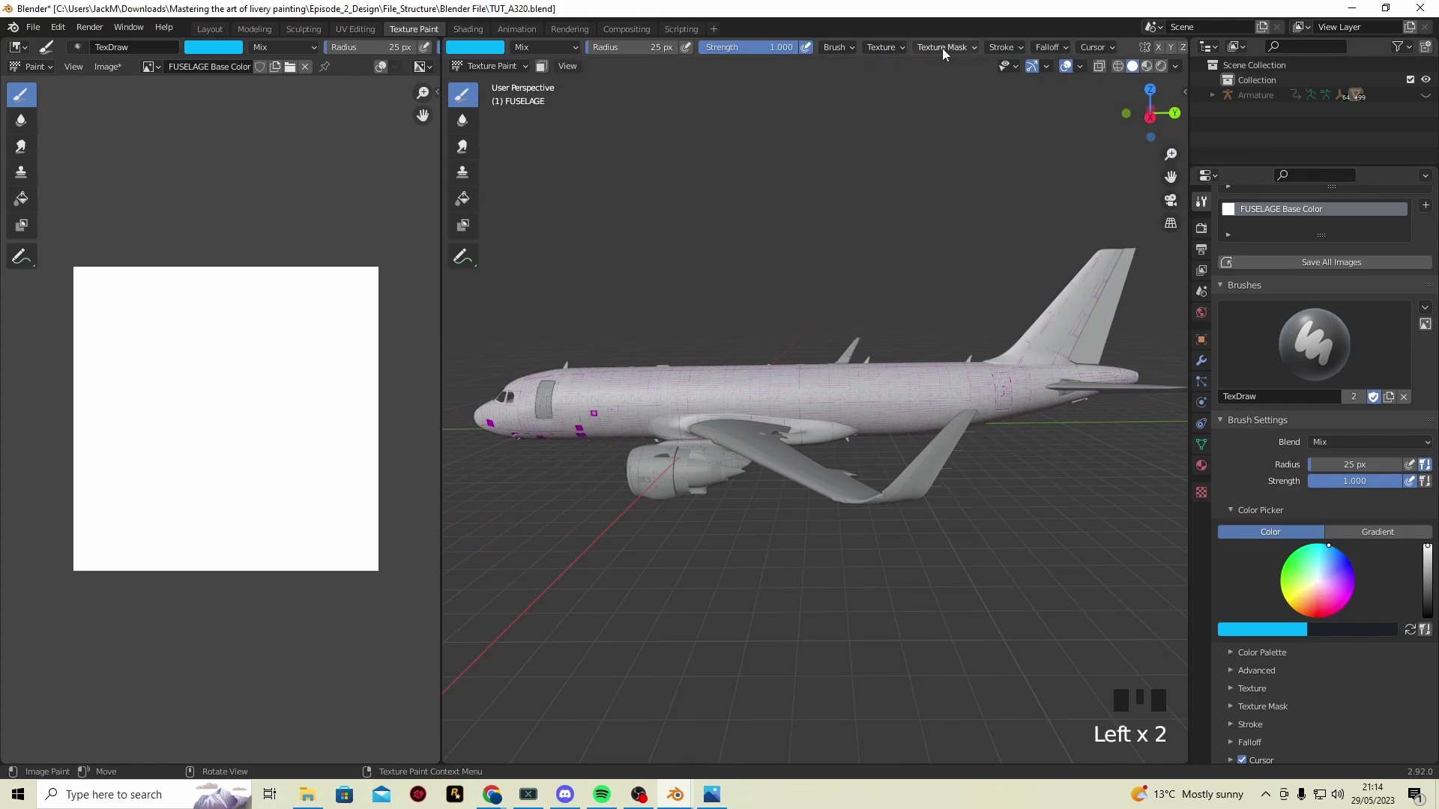
{"action": "left_click", "coordinate": [1005, 48]}
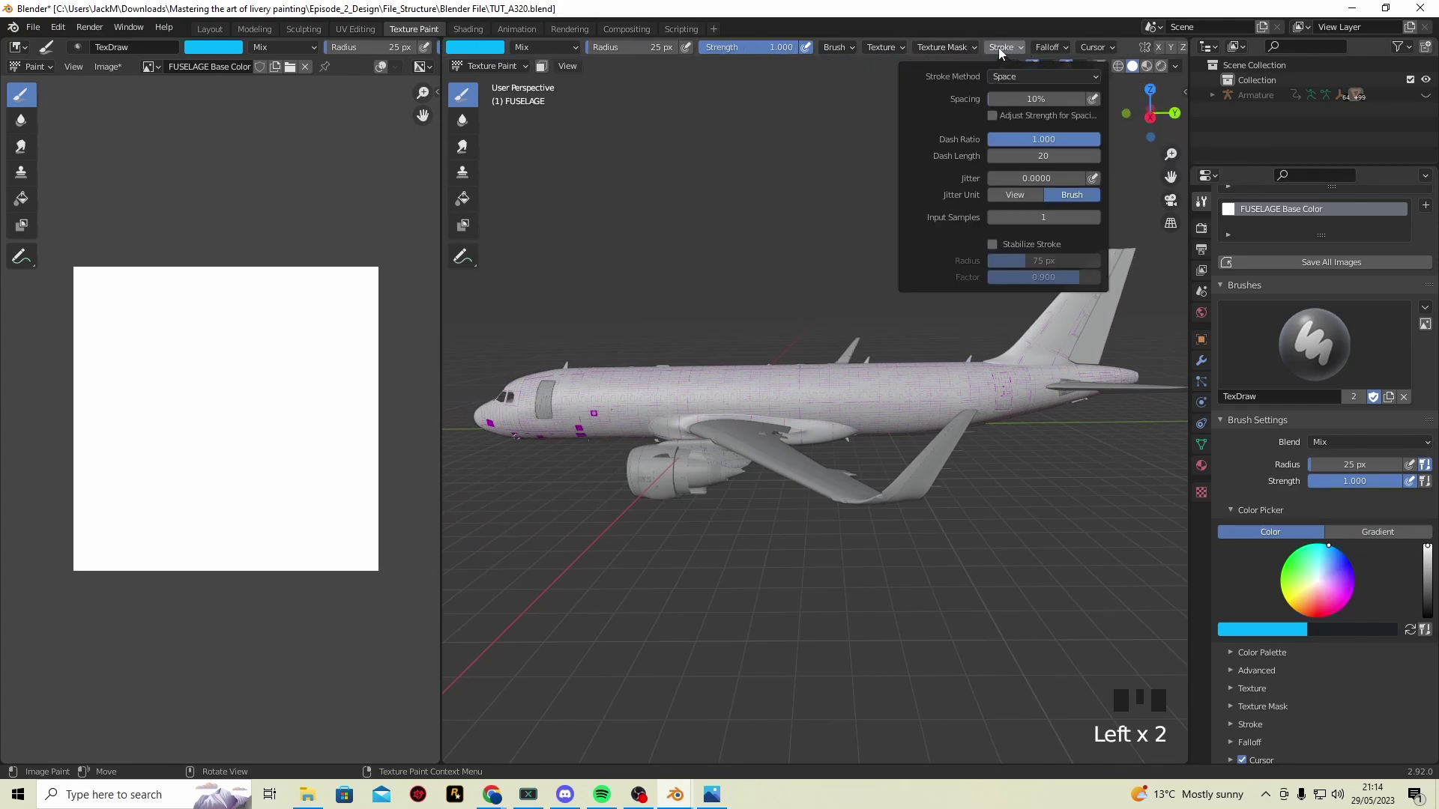
{"action": "mouse_move", "coordinate": [1044, 46]}
{"action": "left_click", "coordinate": [1058, 238]}
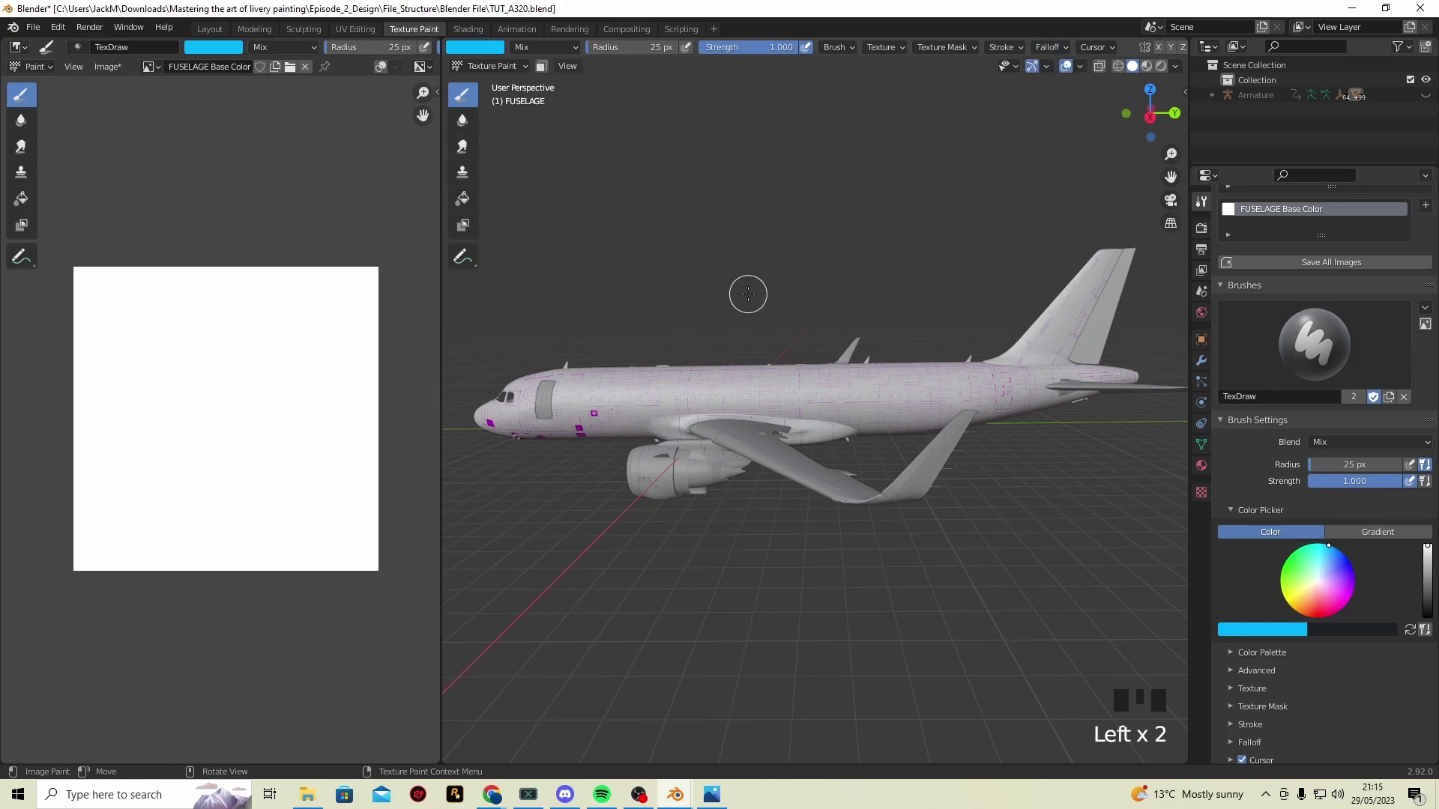
Reduce the brush radius to 7 px for painting the fuselage
{"action": "key", "text": "f"}
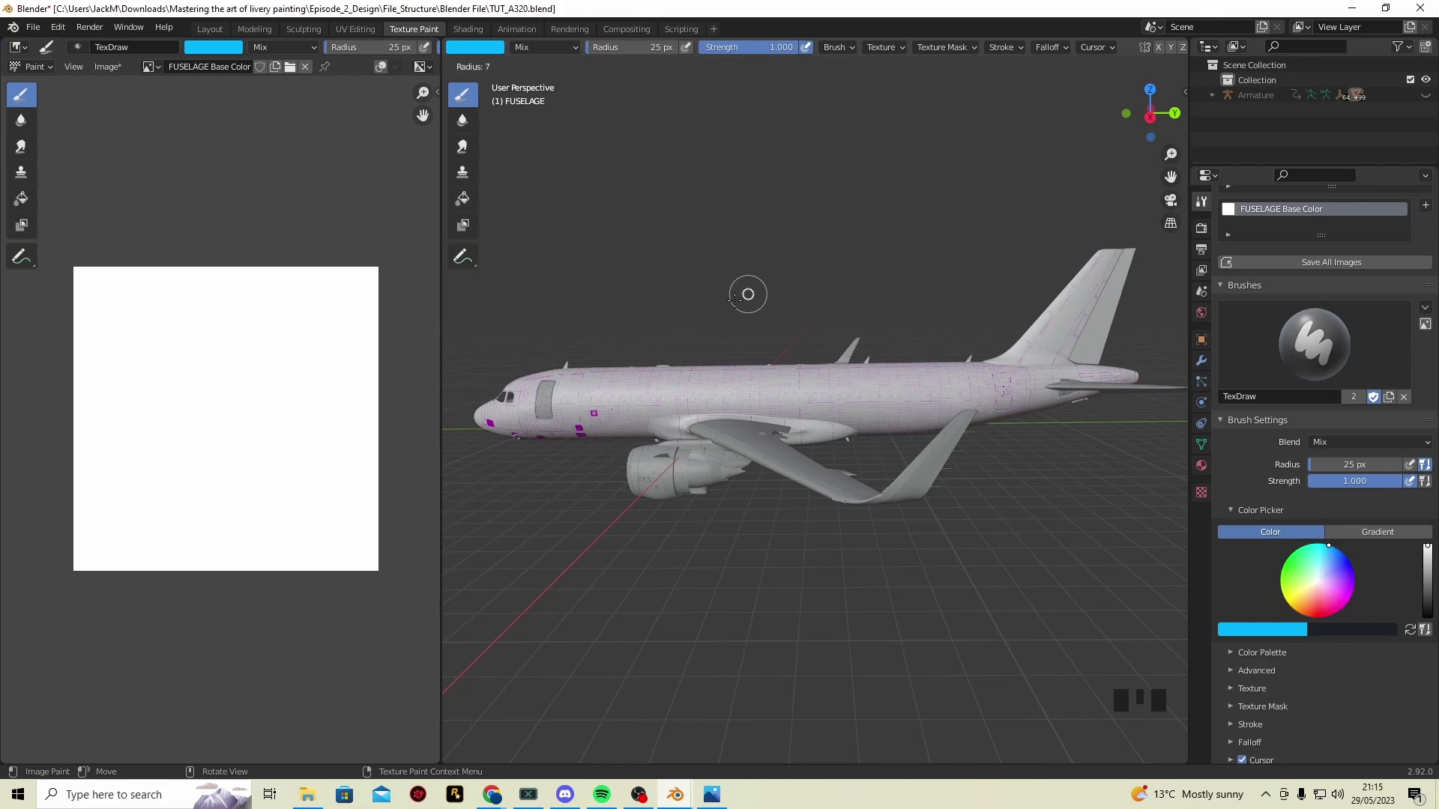
{"action": "left_click", "coordinate": [734, 299]}
{"action": "scroll", "coordinate": [734, 299], "scroll_direction": "up", "scroll_amount": 2}
Look through the brush's stroke methods and choose Space
{"action": "left_click", "coordinate": [1003, 47]}
{"action": "left_click", "coordinate": [1041, 76]}
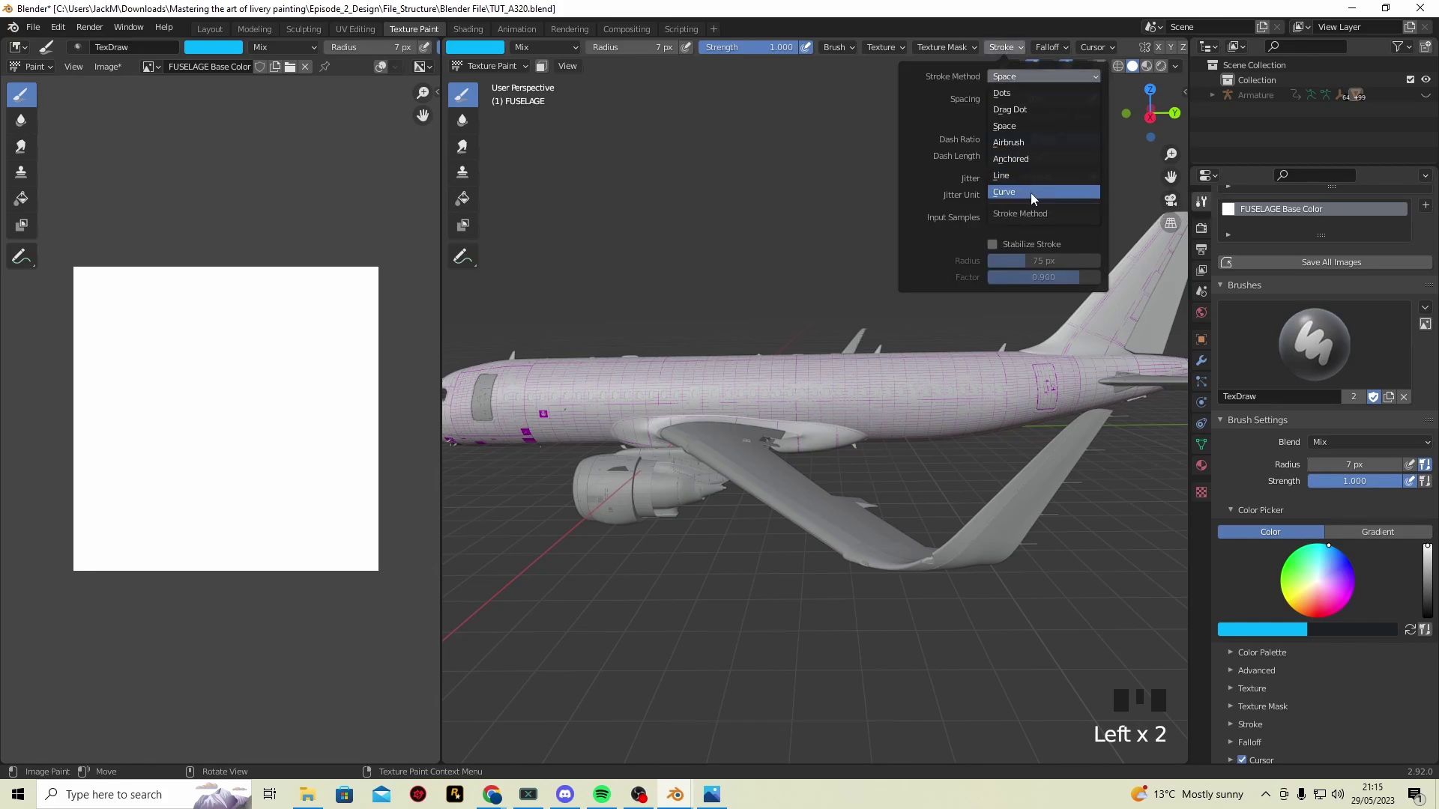
{"action": "left_click", "coordinate": [1027, 126]}
{"action": "left_click", "coordinate": [742, 182]}
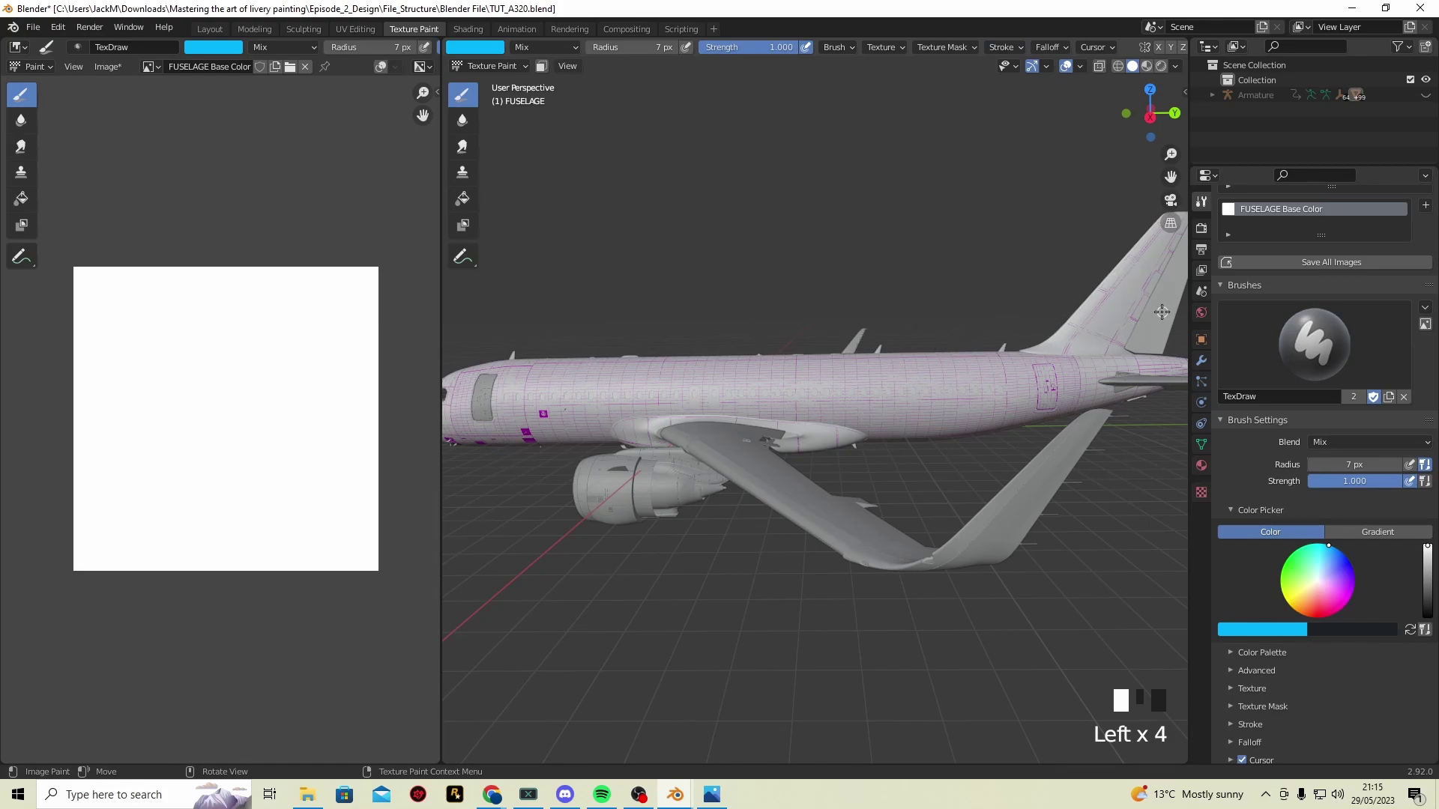
Make the dark 1D2125 the primary brush colour and turn on X-axis mirroring for painting the tail
{"action": "left_click_drag", "start_coordinate": [1009, 267], "coordinate": [1065, 260]}
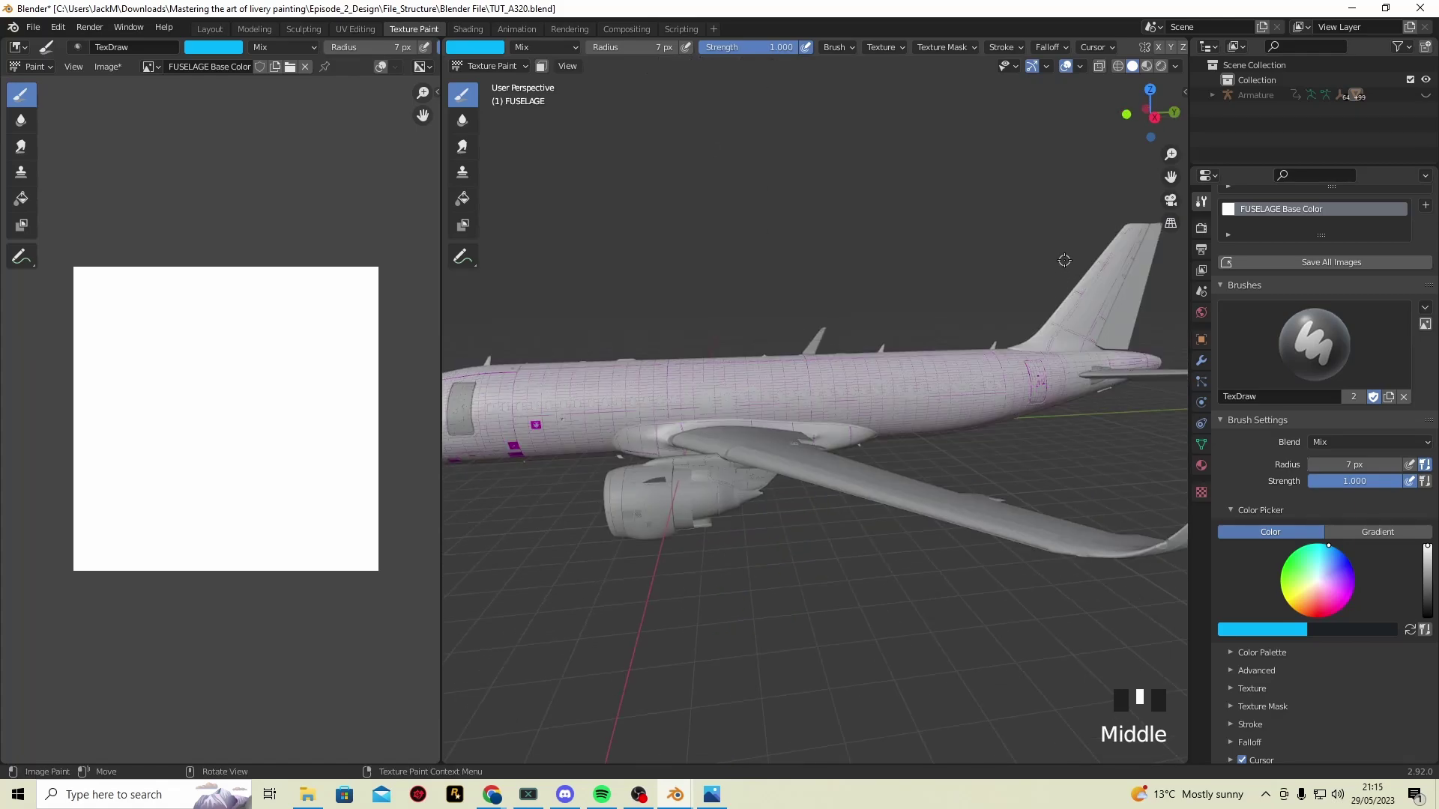
{"action": "left_click_drag", "start_coordinate": [1171, 177], "coordinate": [963, 181]}
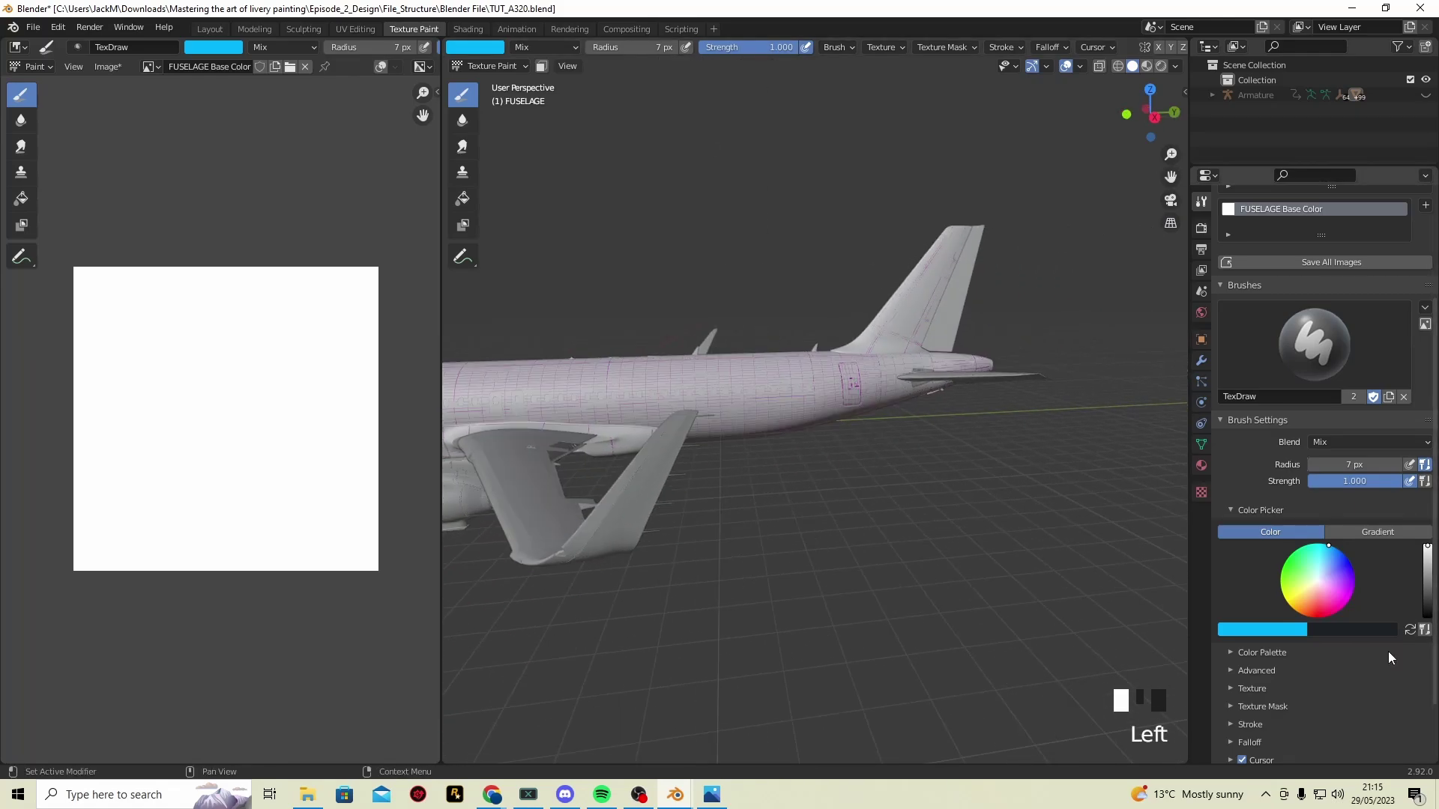
{"action": "left_click", "coordinate": [1410, 629]}
{"action": "scroll", "coordinate": [960, 230], "scroll_direction": "up", "scroll_amount": 2}
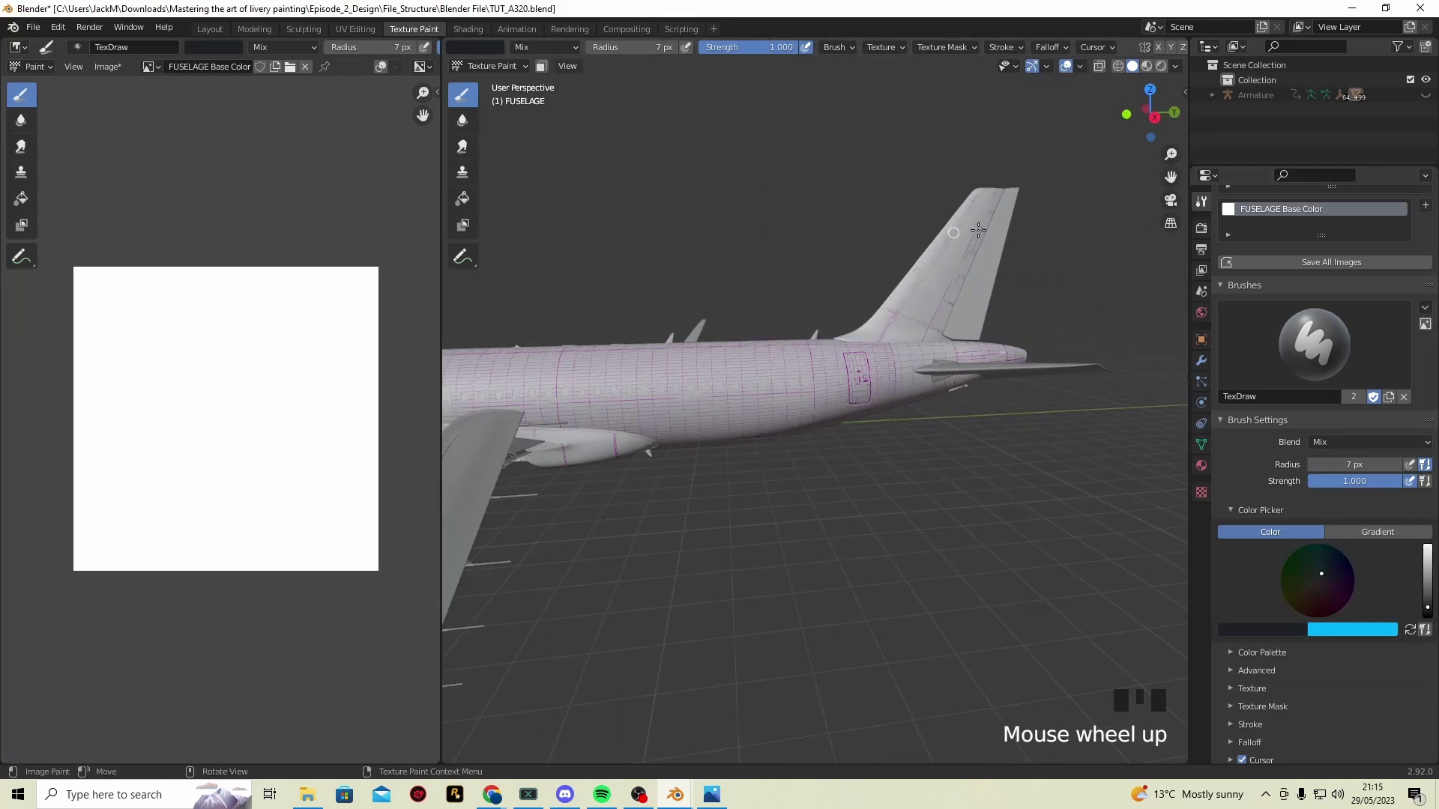
{"action": "left_click_drag", "start_coordinate": [960, 231], "coordinate": [1022, 235]}
{"action": "scroll", "coordinate": [1064, 54], "scroll_direction": "down", "scroll_amount": 2}
{"action": "left_click", "coordinate": [1070, 48]}
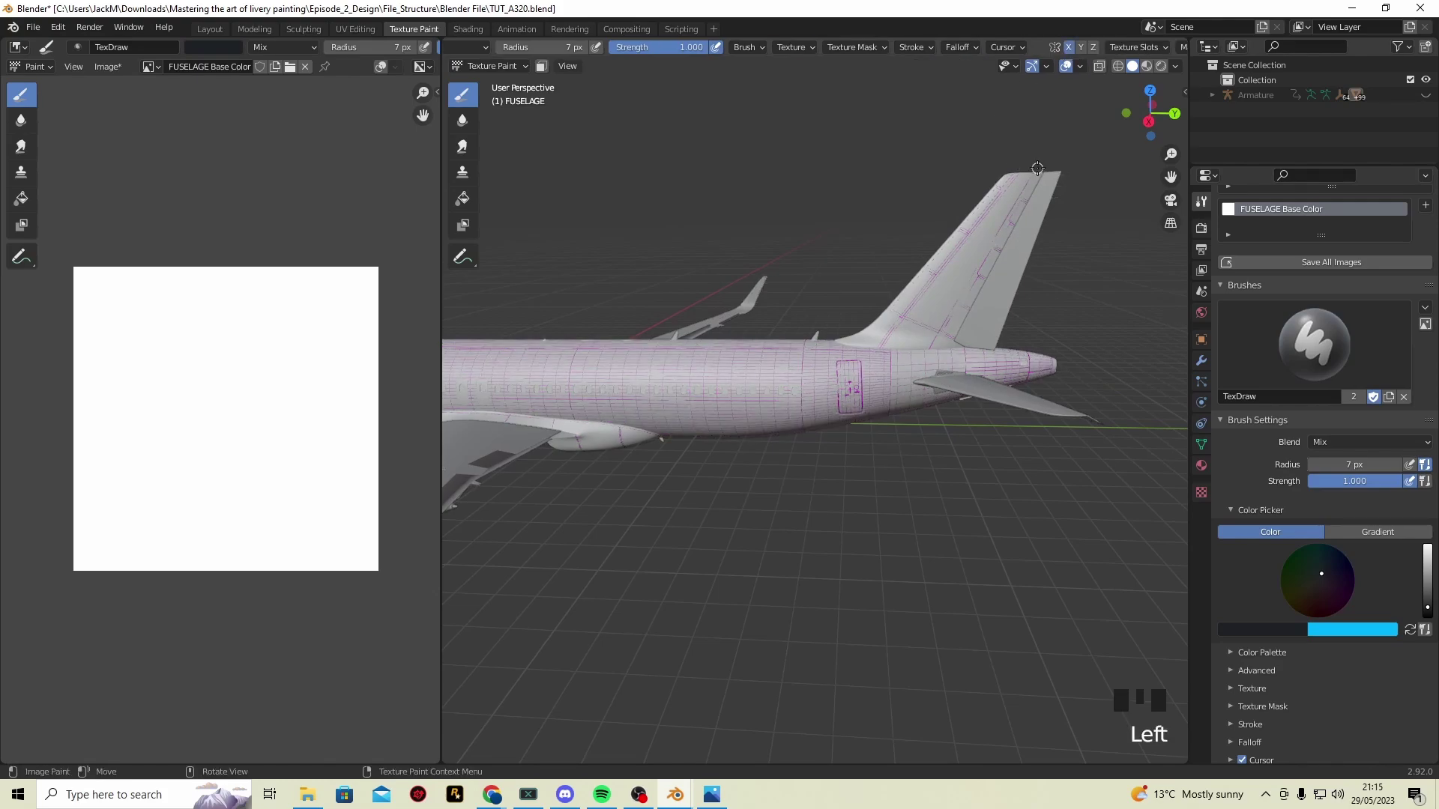
Paint both sides of the fuselage's vertical fin in the dark colour
{"action": "mouse_move", "coordinate": [1001, 174]}
{"action": "left_mouse_down"}
{"action": "mouse_move", "coordinate": [1096, 174]}
{"action": "mouse_move", "coordinate": [977, 185]}
{"action": "mouse_move", "coordinate": [1021, 183]}
{"action": "mouse_move", "coordinate": [972, 198]}
{"action": "mouse_move", "coordinate": [963, 227]}
{"action": "left_mouse_up"}
{"action": "mouse_move", "coordinate": [960, 232]}
{"action": "left_mouse_down"}
{"action": "mouse_move", "coordinate": [761, 263]}
{"action": "mouse_move", "coordinate": [598, 248]}
{"action": "mouse_move", "coordinate": [747, 301]}
{"action": "mouse_move", "coordinate": [626, 373]}
{"action": "mouse_move", "coordinate": [681, 335]}
{"action": "mouse_move", "coordinate": [634, 391]}
{"action": "left_mouse_up"}
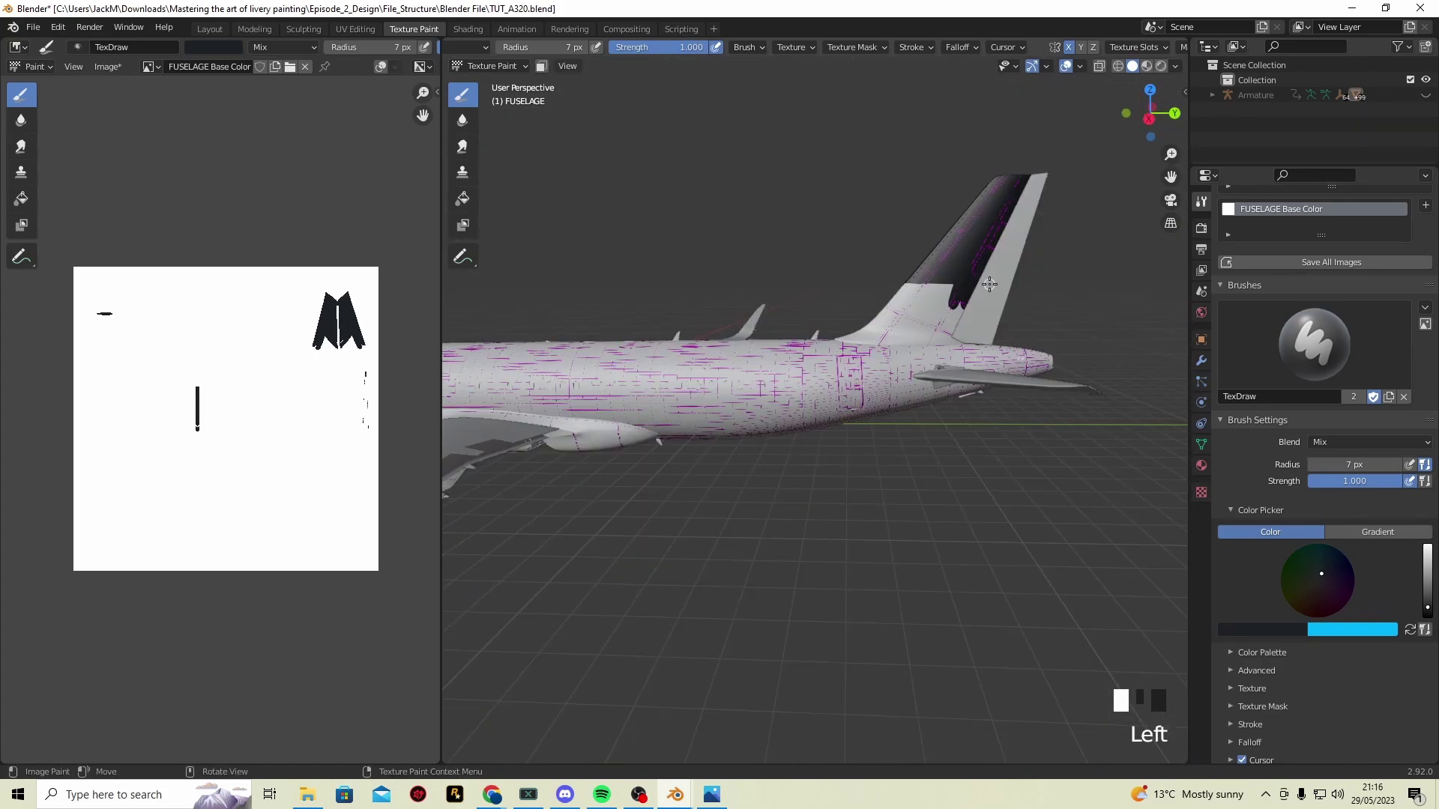
{"action": "mouse_move", "coordinate": [989, 284]}
{"action": "left_mouse_down"}
{"action": "mouse_move", "coordinate": [900, 281]}
{"action": "mouse_move", "coordinate": [985, 299]}
{"action": "mouse_move", "coordinate": [893, 293]}
{"action": "mouse_move", "coordinate": [962, 303]}
{"action": "mouse_move", "coordinate": [877, 289]}
{"action": "mouse_move", "coordinate": [994, 320]}
{"action": "mouse_move", "coordinate": [846, 305]}
{"action": "mouse_move", "coordinate": [1012, 320]}
{"action": "mouse_move", "coordinate": [873, 306]}
{"action": "left_mouse_up"}
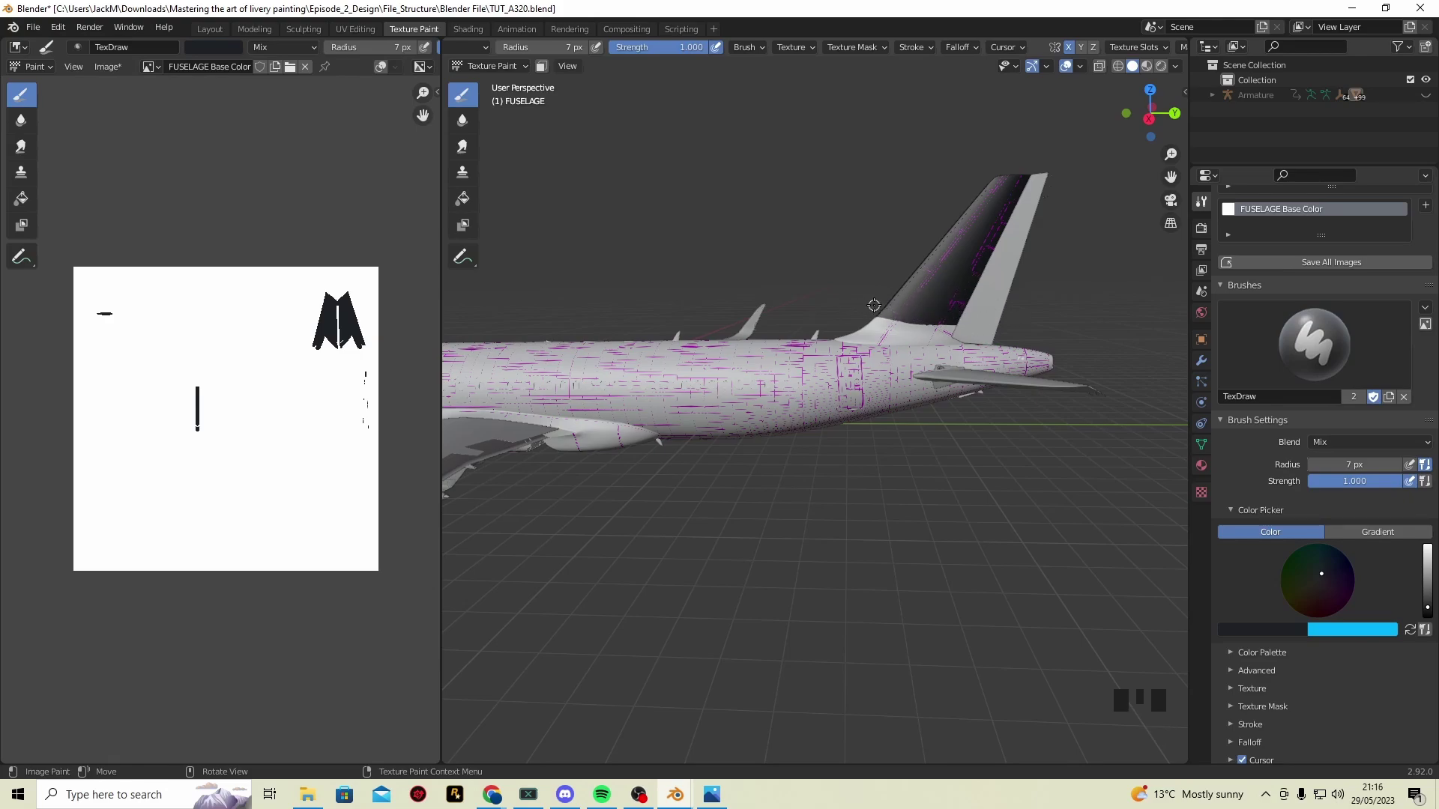
Extend the dark paint over the fin's base where it meets the fuselage, including its leading and trailing ends
{"action": "mouse_move", "coordinate": [982, 318]}
{"action": "left_mouse_down"}
{"action": "mouse_move", "coordinate": [892, 326]}
{"action": "mouse_move", "coordinate": [959, 333]}
{"action": "mouse_move", "coordinate": [914, 336]}
{"action": "mouse_move", "coordinate": [884, 333]}
{"action": "mouse_move", "coordinate": [930, 318]}
{"action": "mouse_move", "coordinate": [855, 322]}
{"action": "left_mouse_up"}
{"action": "scroll", "coordinate": [949, 320], "scroll_direction": "up", "scroll_amount": 2}
{"action": "mouse_move", "coordinate": [870, 322]}
{"action": "left_mouse_down"}
{"action": "mouse_move", "coordinate": [630, 367]}
{"action": "mouse_move", "coordinate": [697, 358]}
{"action": "mouse_move", "coordinate": [713, 401]}
{"action": "left_mouse_up"}
{"action": "left_click_drag", "start_coordinate": [735, 478], "coordinate": [729, 489]}
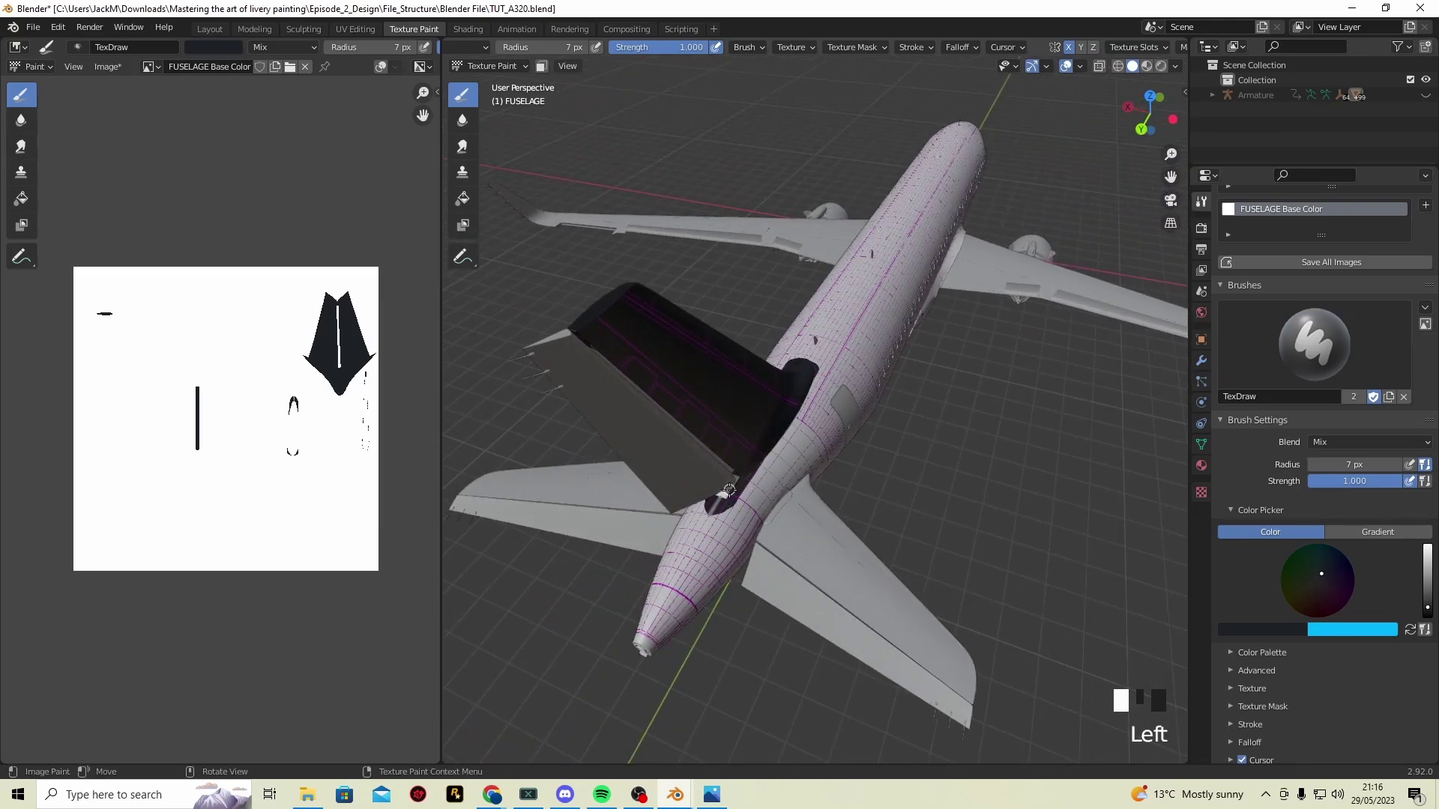
{"action": "left_click_drag", "start_coordinate": [802, 424], "coordinate": [1034, 208]}
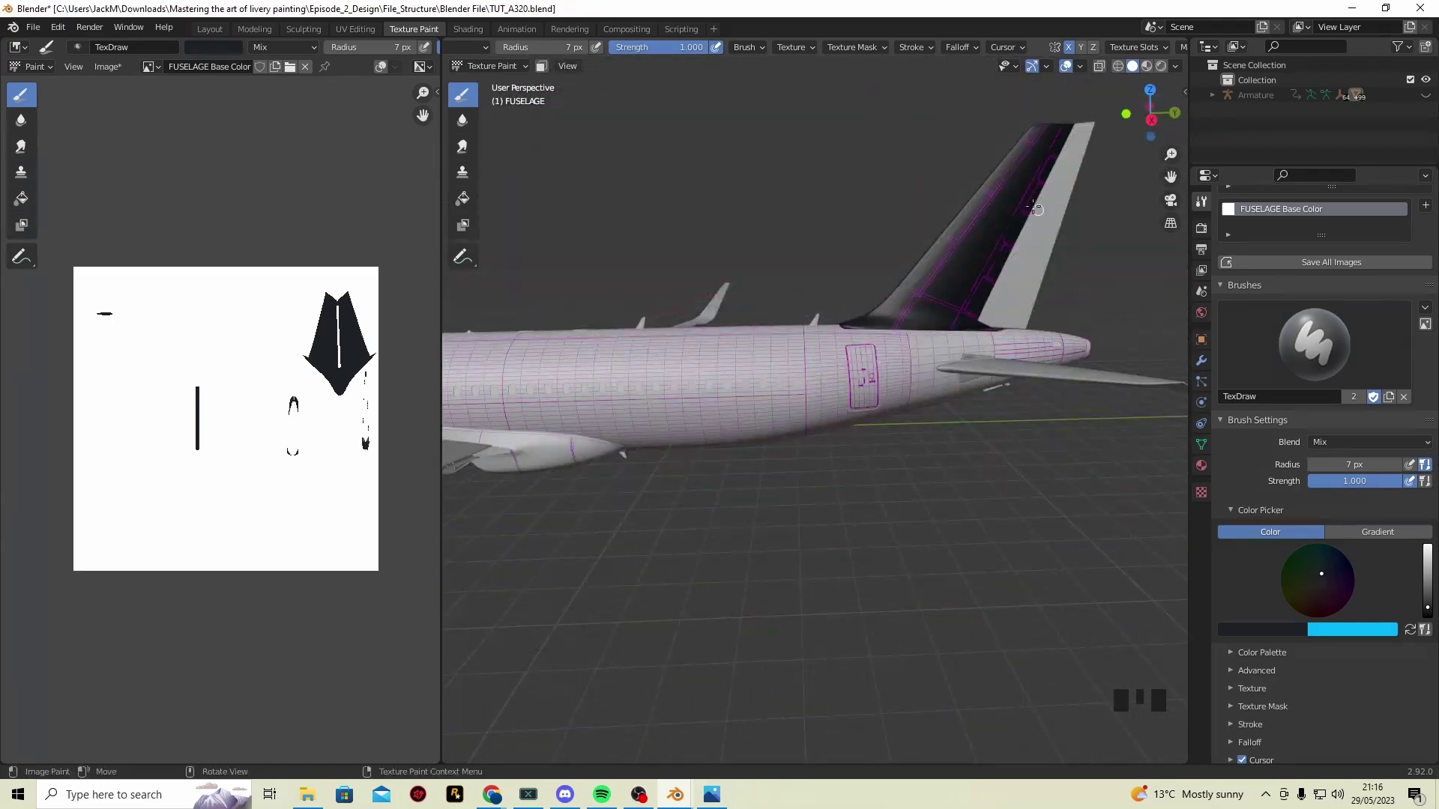
Select the tail rudder for texture painting, cover it with the dark colour, and set the brush radius to 13 px
{"action": "left_click", "coordinate": [1032, 246]}
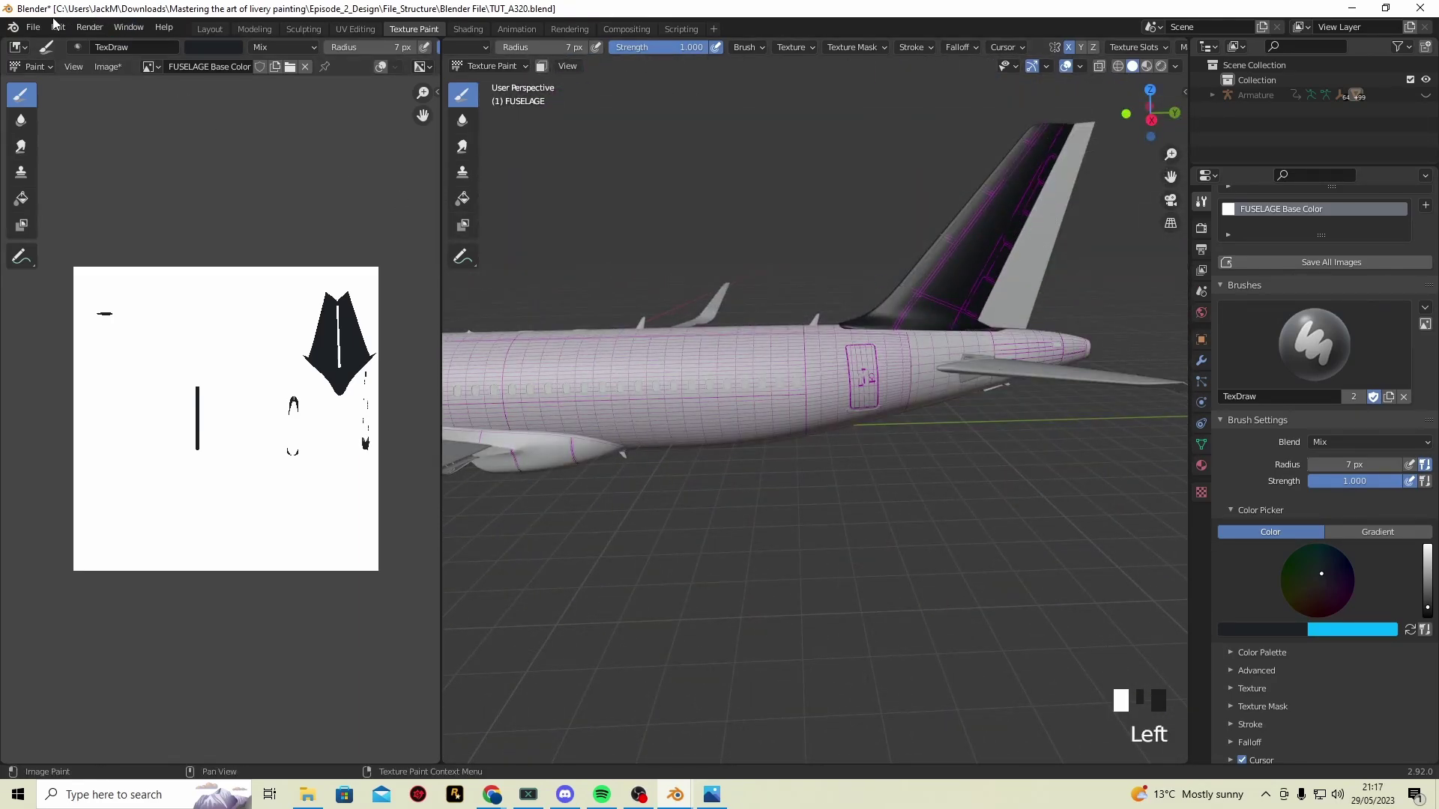
{"action": "left_click", "coordinate": [210, 29]}
{"action": "left_click", "coordinate": [976, 285]}
{"action": "left_click", "coordinate": [414, 29]}
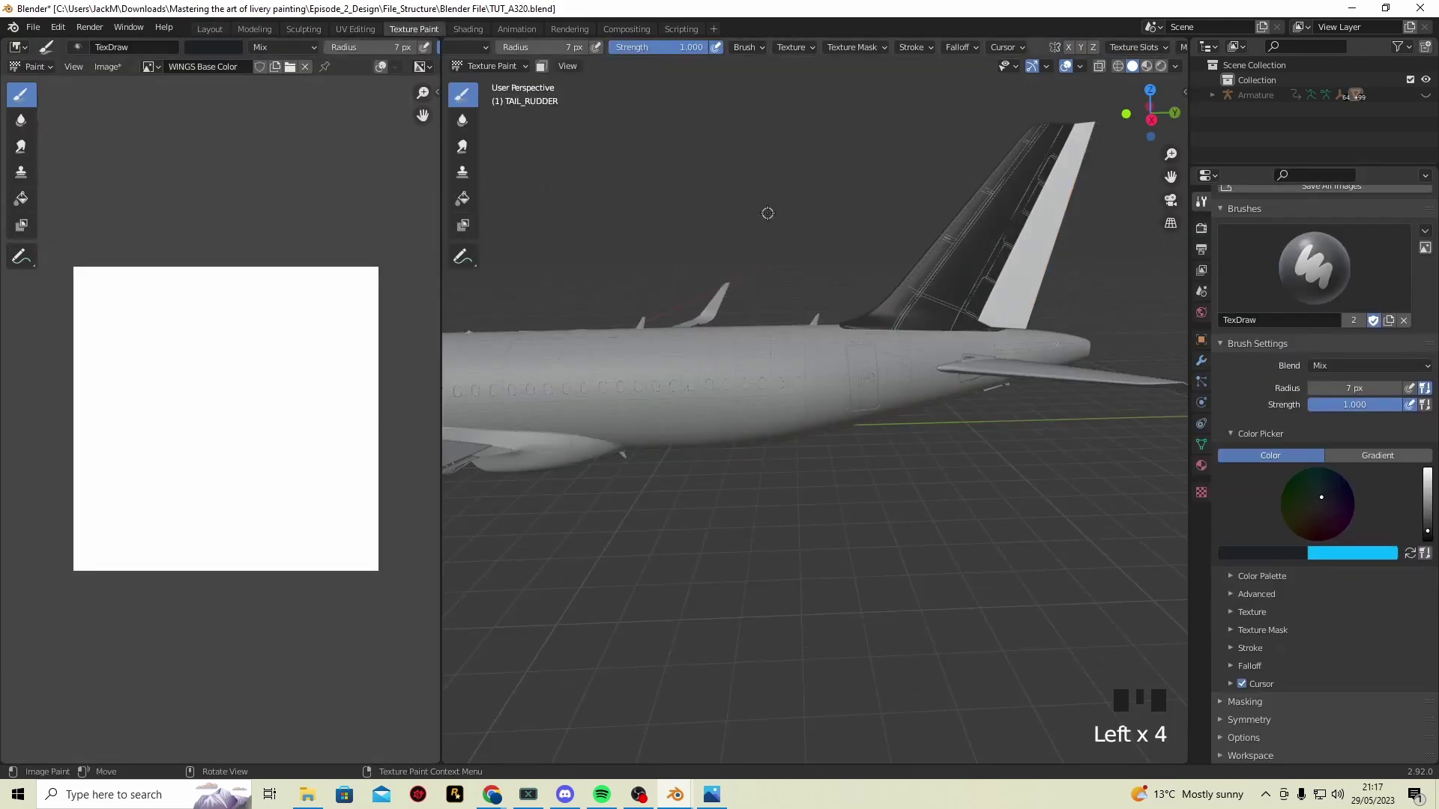
{"action": "mouse_move", "coordinate": [1091, 129]}
{"action": "left_mouse_down"}
{"action": "mouse_move", "coordinate": [1054, 126]}
{"action": "mouse_move", "coordinate": [1042, 152]}
{"action": "left_mouse_up"}
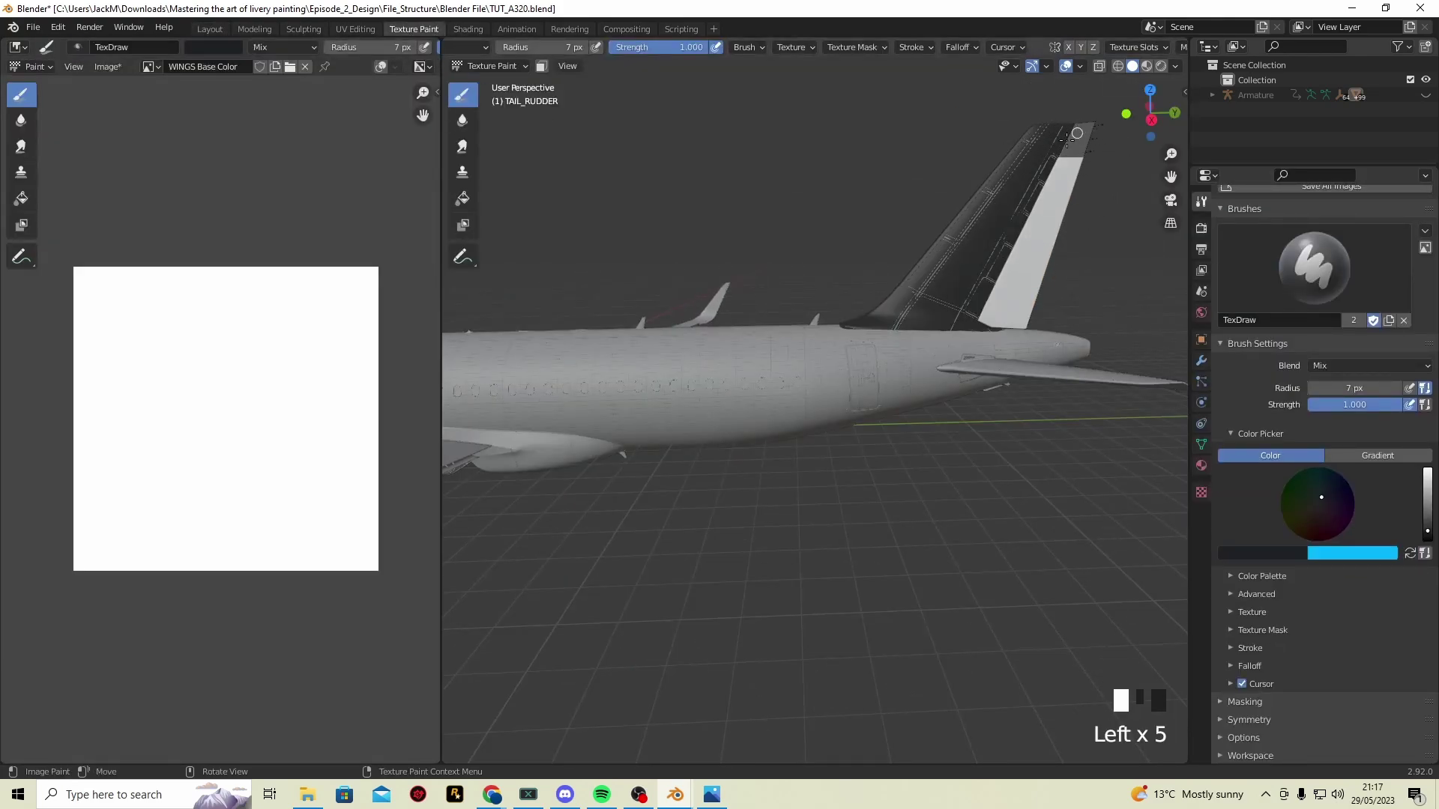
{"action": "key", "text": "f"}
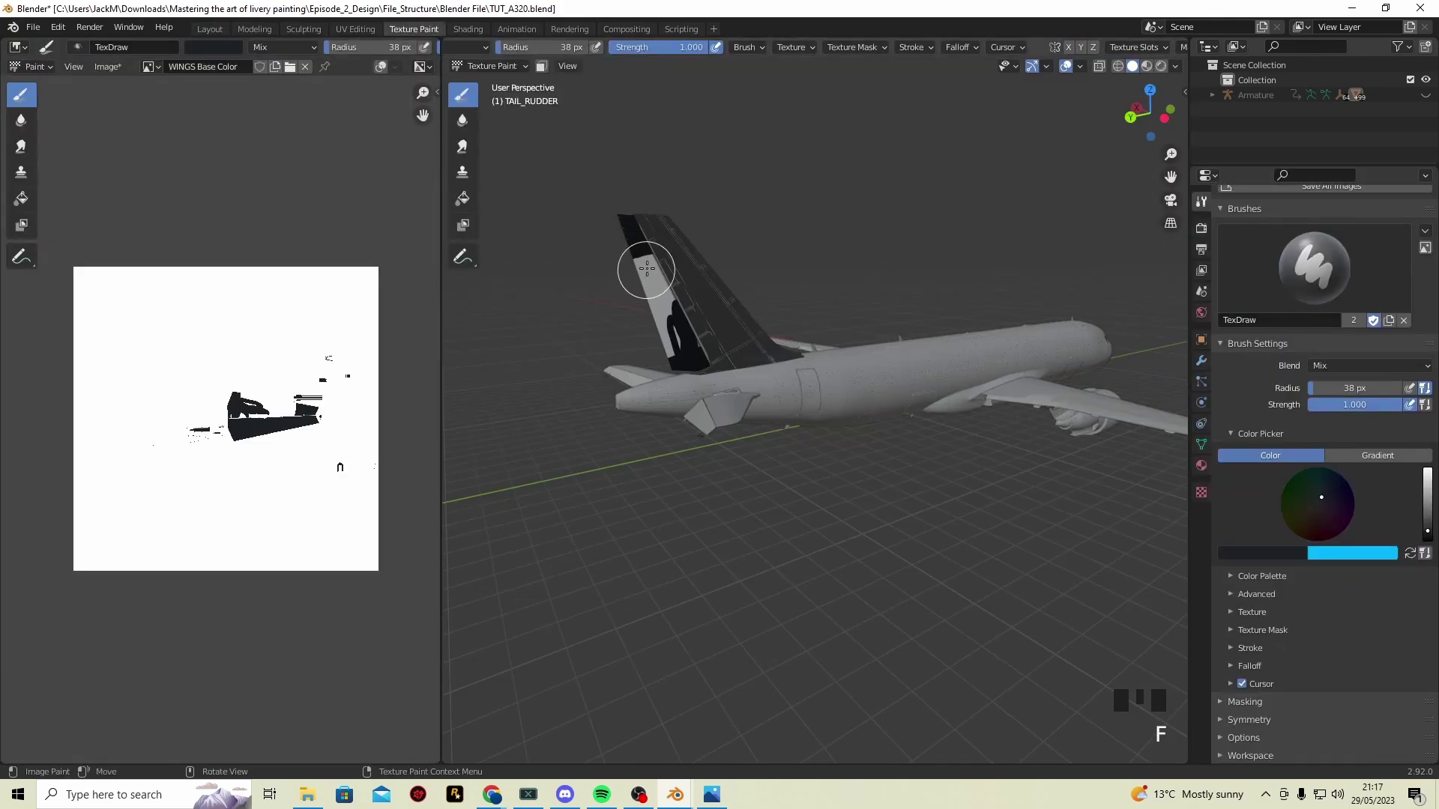
{"action": "left_click", "coordinate": [681, 254]}
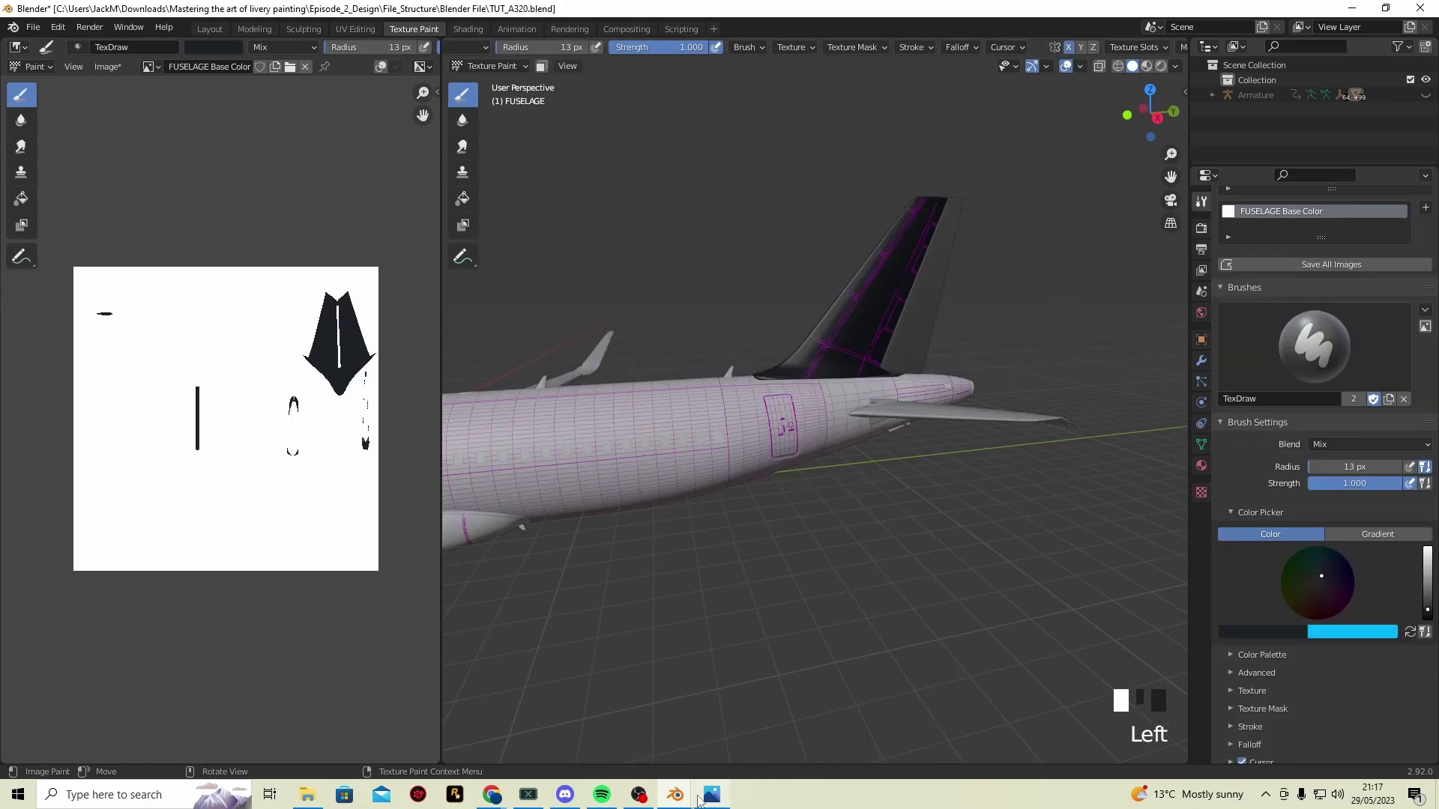
Switch to the Canva livery design and examine the blue rear fuselage, its dark dividing stripe and the tail as a painting reference
{"action": "left_click", "coordinate": [492, 794]}
{"action": "left_click_drag", "start_coordinate": [784, 91], "coordinate": [310, 60]}
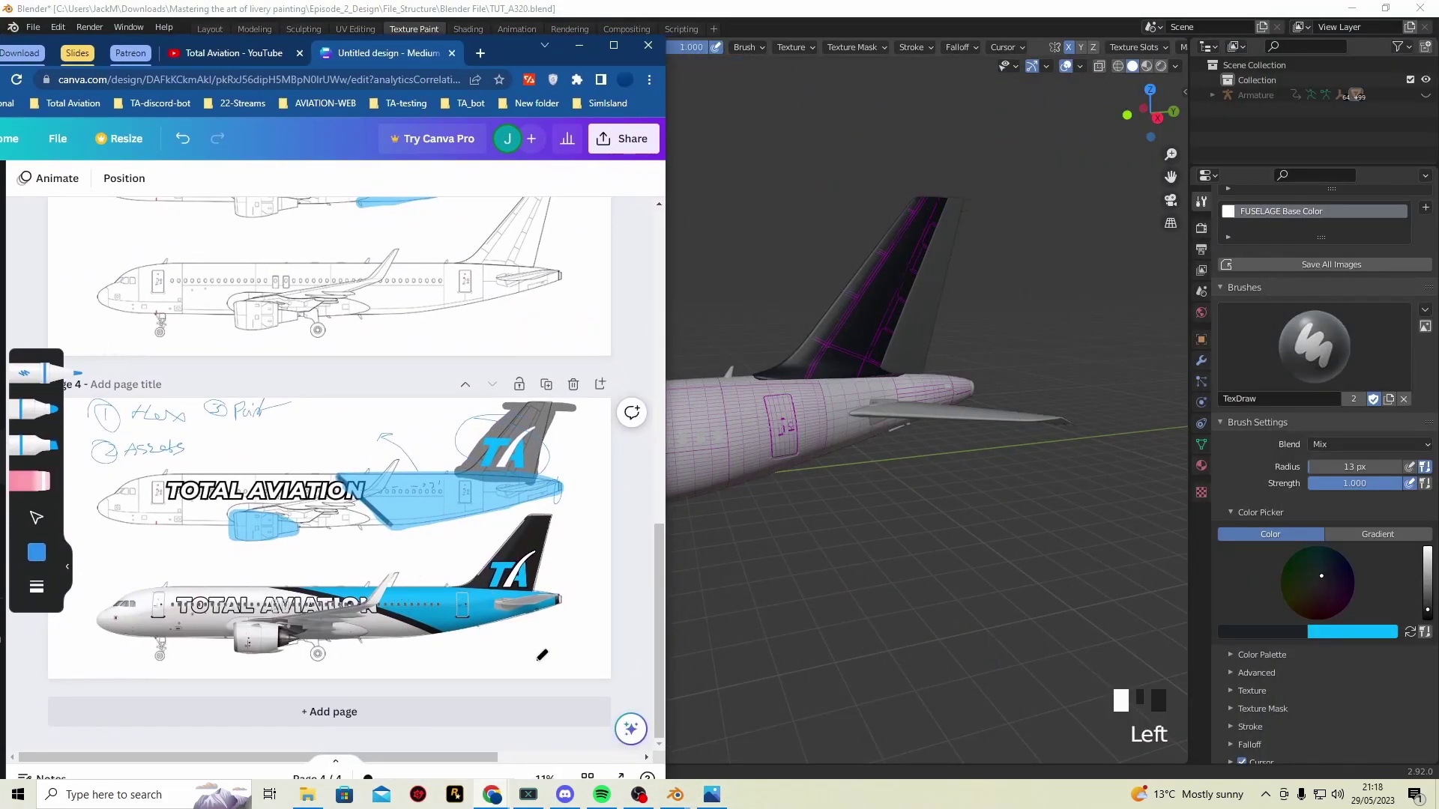
{"action": "left_click", "coordinate": [688, 405]}
{"action": "left_click_drag", "start_coordinate": [1170, 176], "coordinate": [1395, 129]}
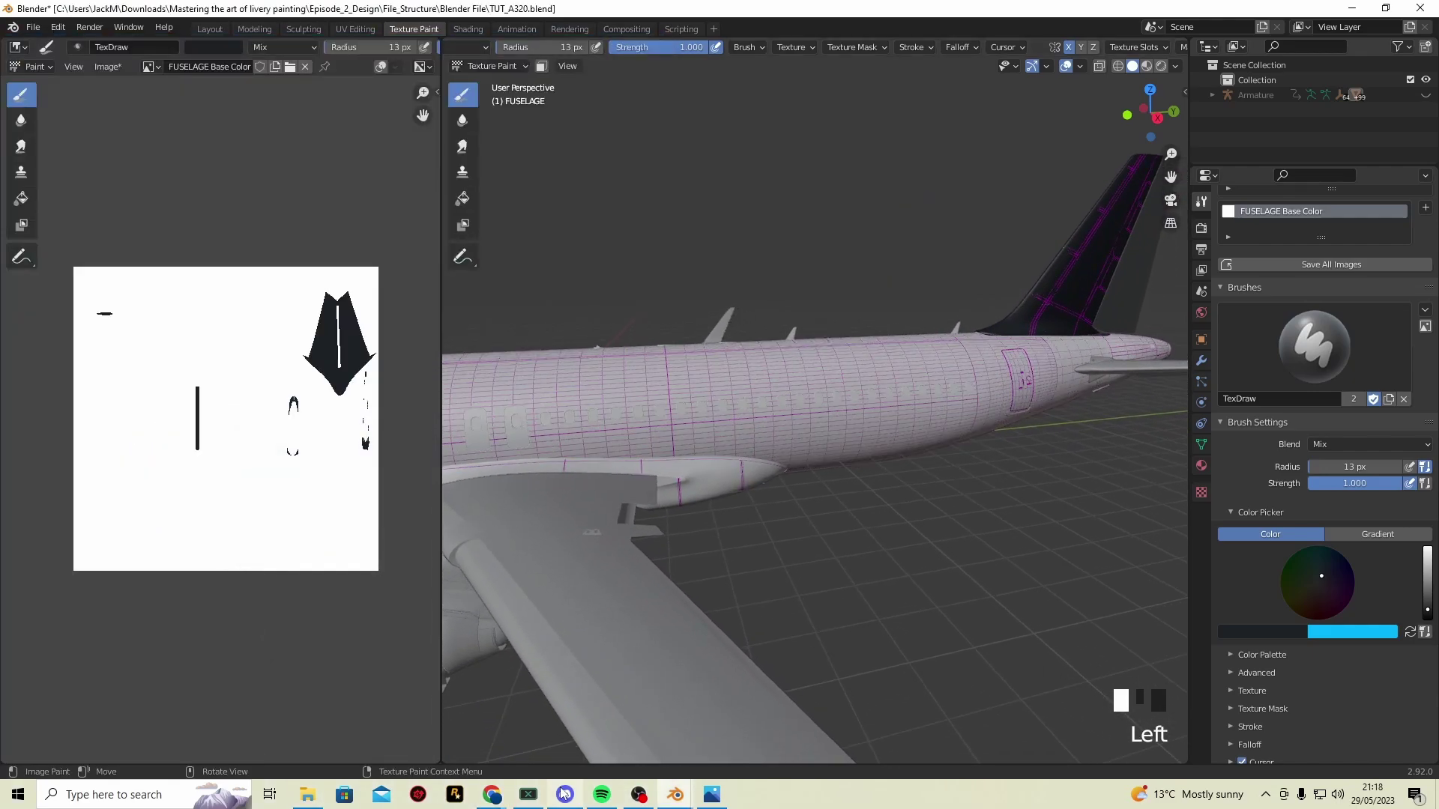
{"action": "mouse_move", "coordinate": [506, 802]}
{"action": "left_click", "coordinate": [547, 731]}
{"action": "scroll", "coordinate": [443, 585], "scroll_direction": "up", "scroll_amount": 3}
{"action": "scroll", "coordinate": [442, 584], "scroll_direction": "down", "scroll_amount": 3}
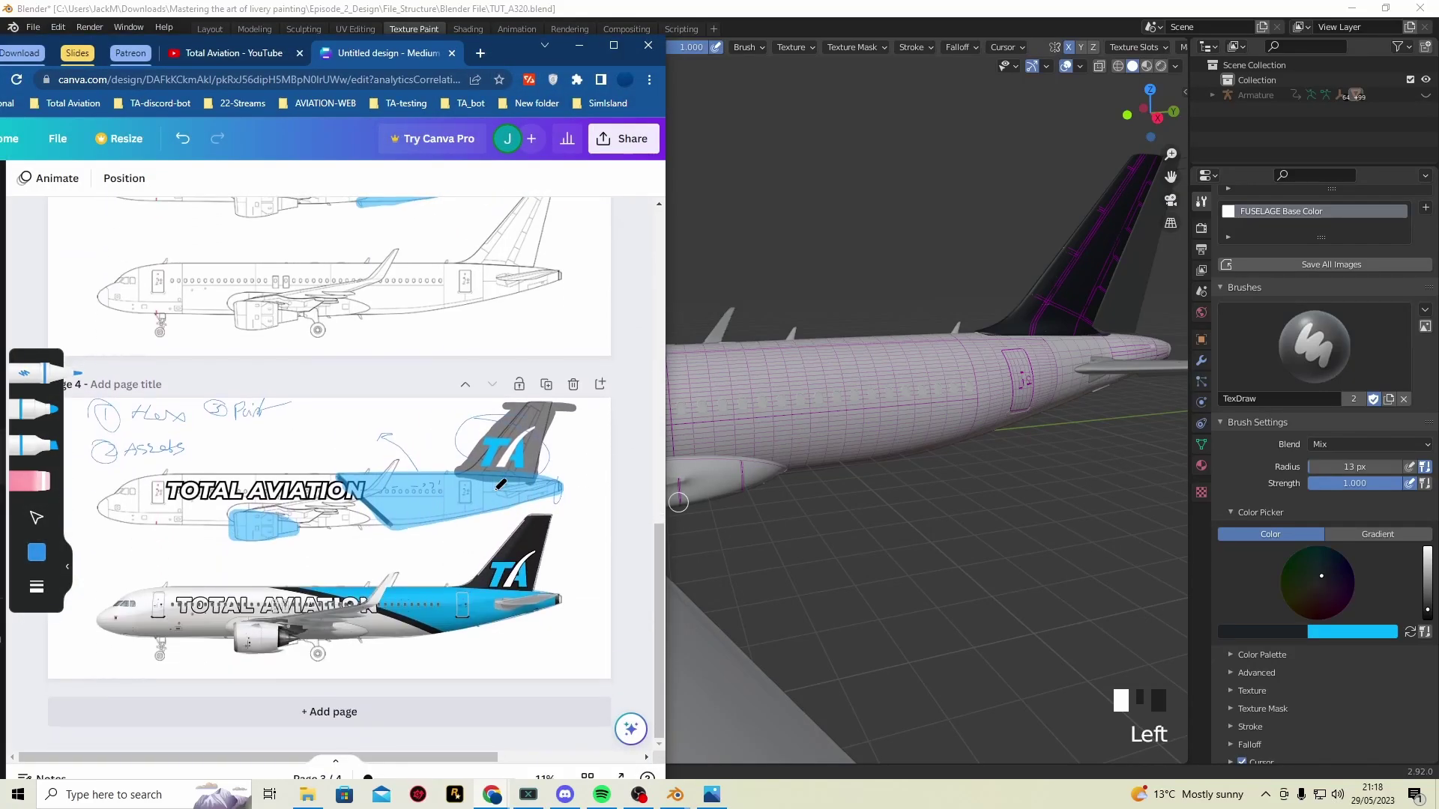
{"action": "left_click", "coordinate": [613, 45]}
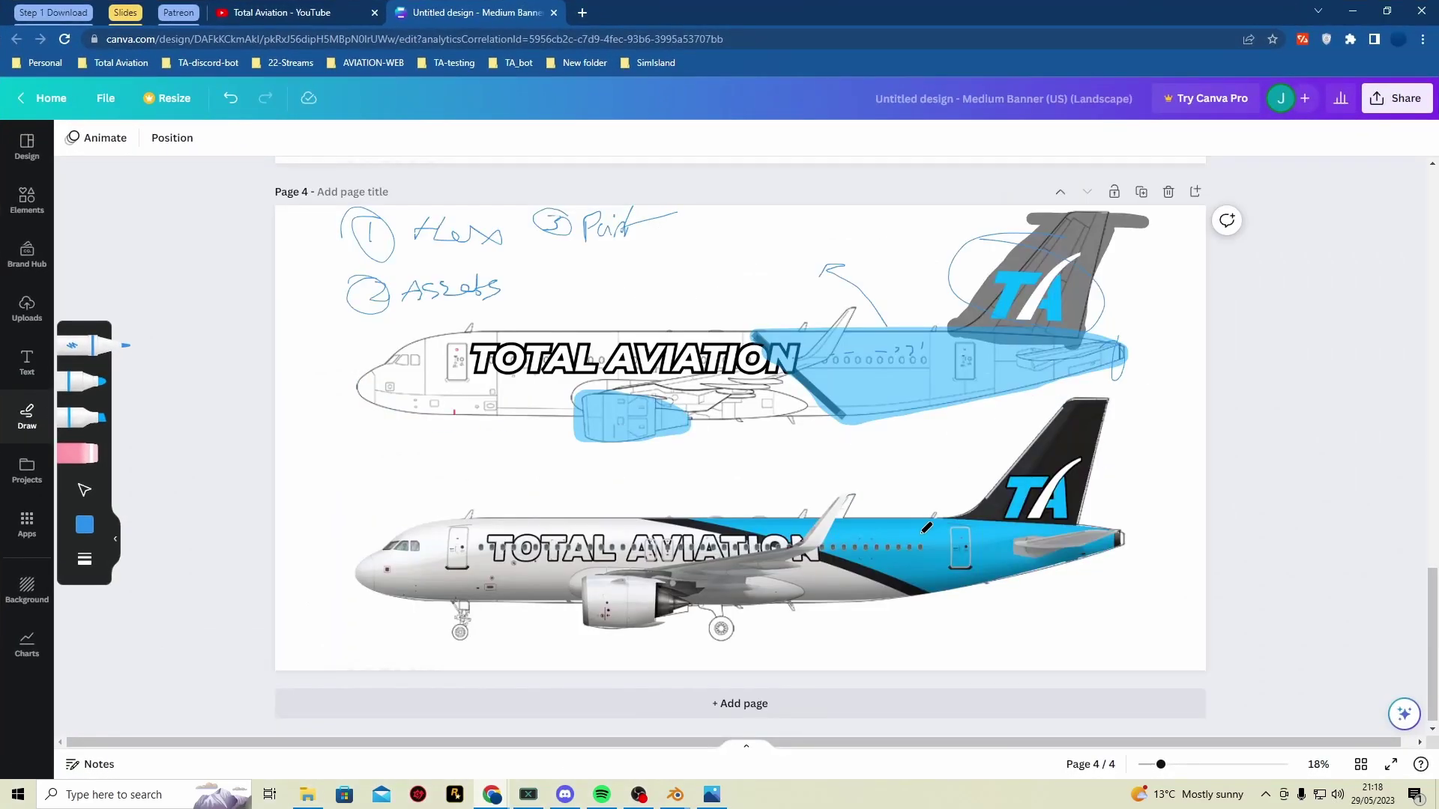
{"action": "left_click", "coordinate": [1353, 11]}
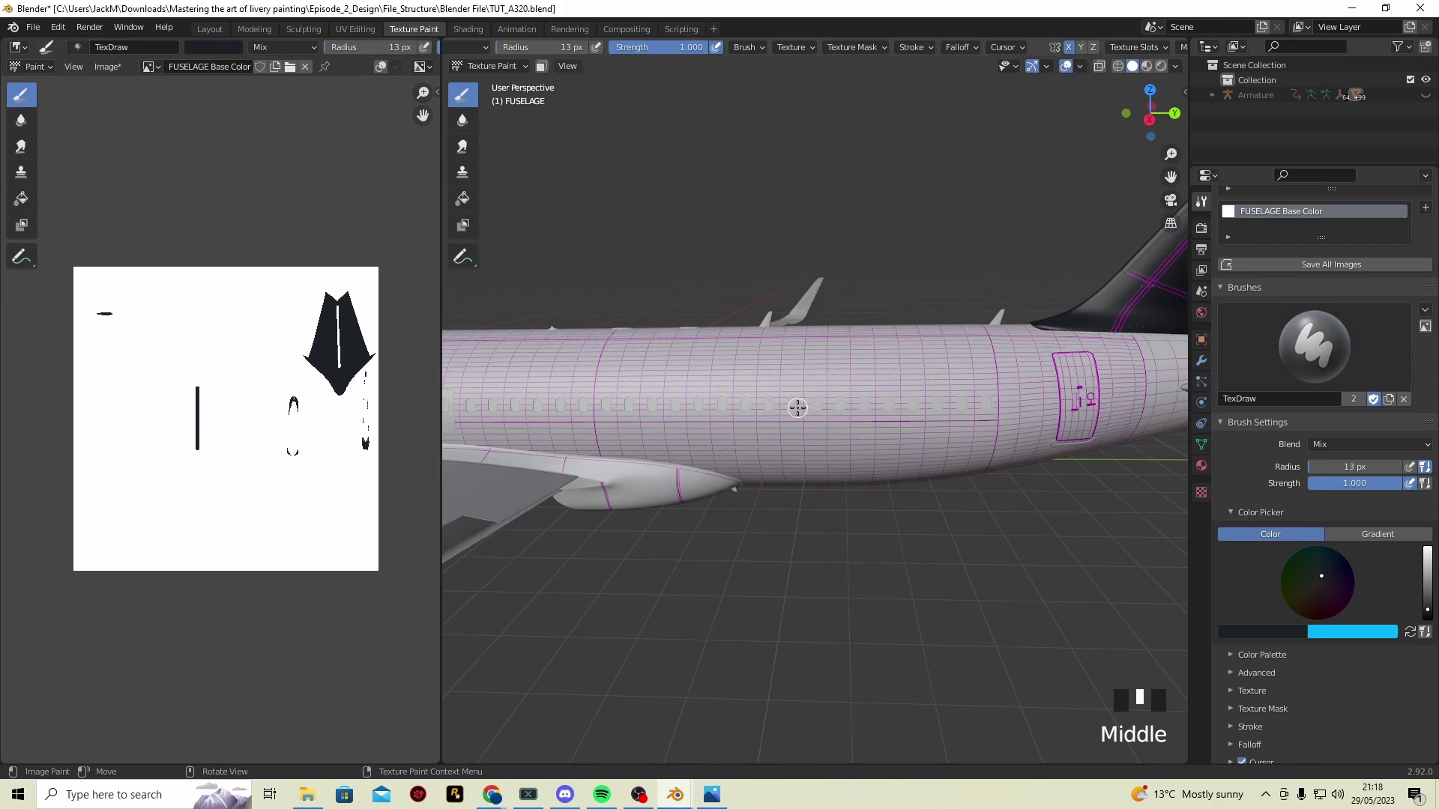
Paint the rear fuselage below and ahead of the fin in blue 03B5FF
{"action": "scroll", "coordinate": [768, 405], "scroll_direction": "down", "scroll_amount": 2}
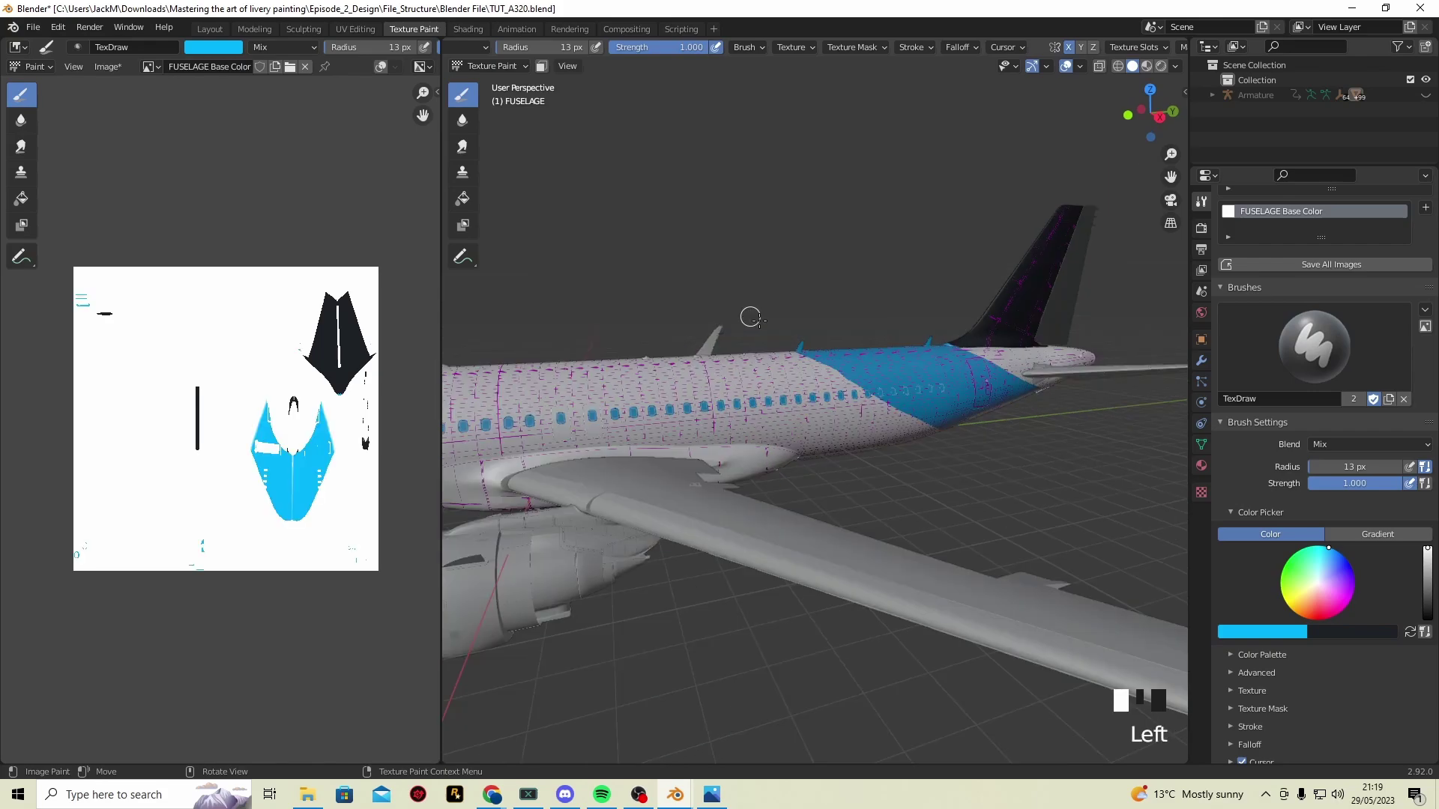
{"action": "mouse_move", "coordinate": [759, 323]}
{"action": "left_mouse_down"}
{"action": "mouse_move", "coordinate": [1034, 457]}
{"action": "mouse_move", "coordinate": [739, 338]}
{"action": "mouse_move", "coordinate": [1035, 485]}
{"action": "mouse_move", "coordinate": [808, 376]}
{"action": "left_mouse_up"}
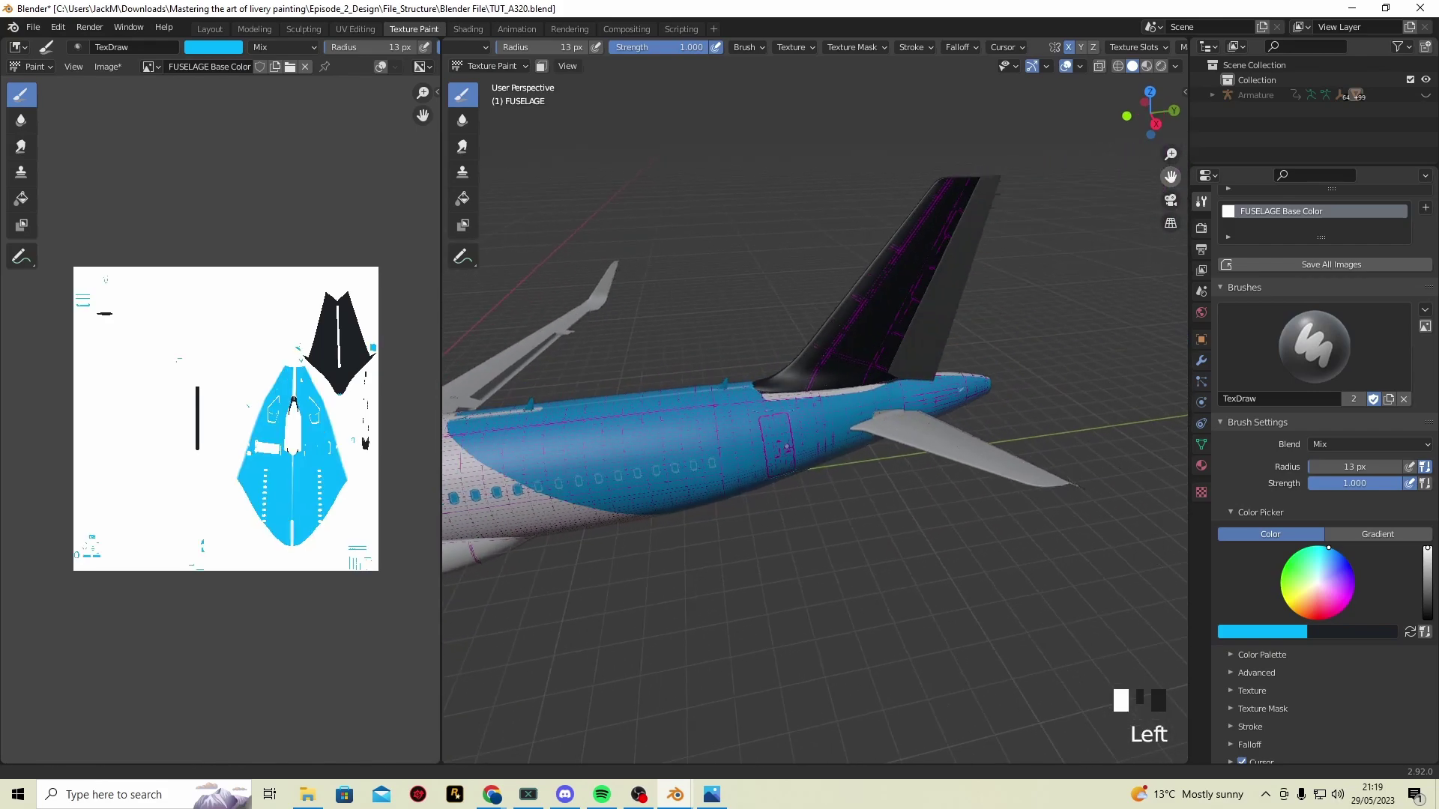
{"action": "scroll", "coordinate": [817, 370], "scroll_direction": "up", "scroll_amount": 5}
{"action": "mouse_move", "coordinate": [761, 422]}
{"action": "left_mouse_down"}
{"action": "mouse_move", "coordinate": [914, 418]}
{"action": "mouse_move", "coordinate": [823, 468]}
{"action": "mouse_move", "coordinate": [837, 394]}
{"action": "mouse_move", "coordinate": [715, 618]}
{"action": "mouse_move", "coordinate": [786, 531]}
{"action": "mouse_move", "coordinate": [700, 665]}
{"action": "mouse_move", "coordinate": [755, 647]}
{"action": "mouse_move", "coordinate": [782, 617]}
{"action": "mouse_move", "coordinate": [687, 766]}
{"action": "mouse_move", "coordinate": [731, 637]}
{"action": "mouse_move", "coordinate": [615, 661]}
{"action": "left_mouse_up"}
Reduce the brush radius to 8 px and complete the blue area from its diagonal front edge to the tail cone
{"action": "key", "text": "f"}
{"action": "left_click", "coordinate": [837, 393]}
{"action": "mouse_move", "coordinate": [686, 616]}
{"action": "left_mouse_down"}
{"action": "mouse_move", "coordinate": [849, 403]}
{"action": "mouse_move", "coordinate": [782, 513]}
{"action": "mouse_move", "coordinate": [862, 416]}
{"action": "mouse_move", "coordinate": [678, 588]}
{"action": "left_mouse_up"}
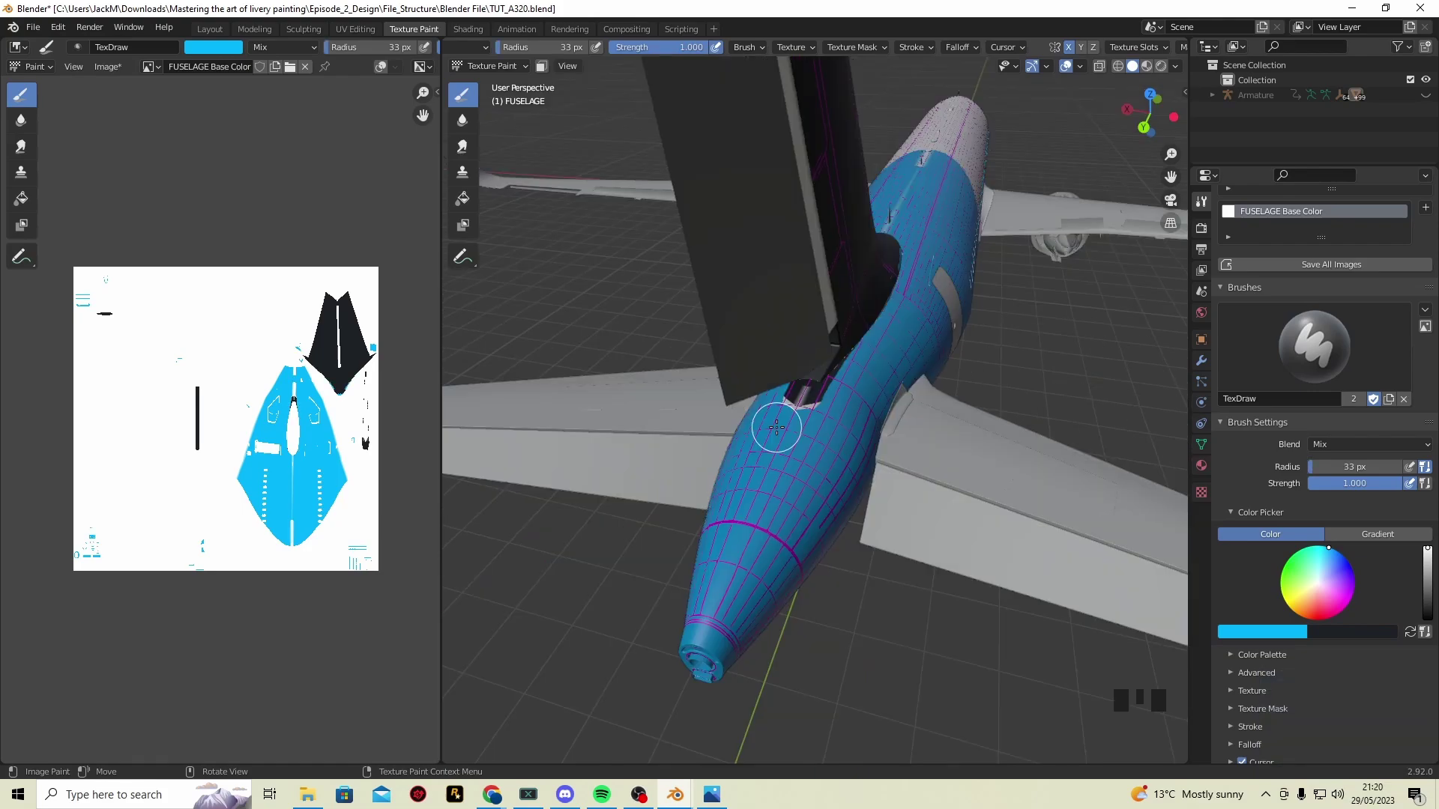
{"action": "key", "text": "f"}
{"action": "left_click", "coordinate": [784, 442]}
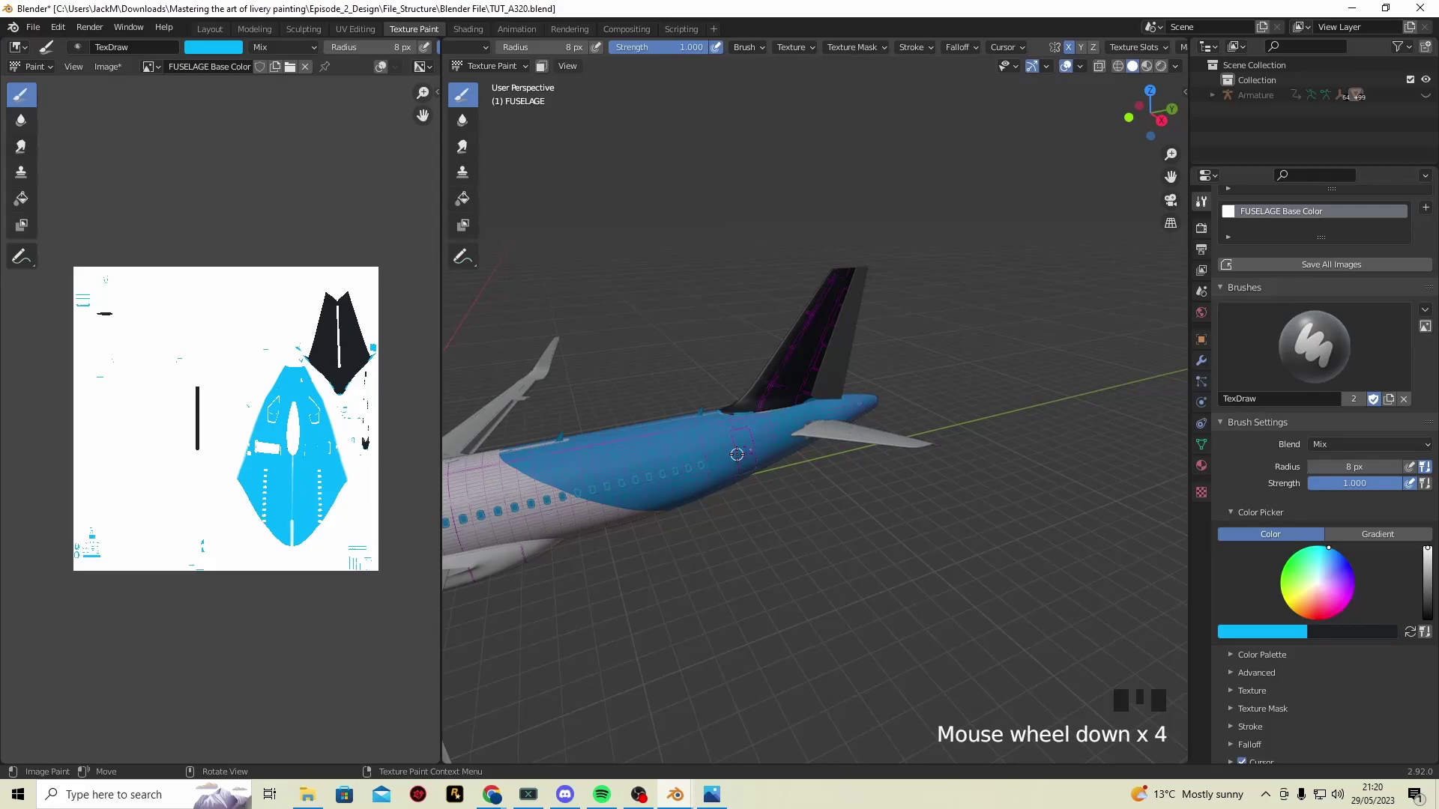
{"action": "left_click_drag", "start_coordinate": [735, 456], "coordinate": [779, 414]}
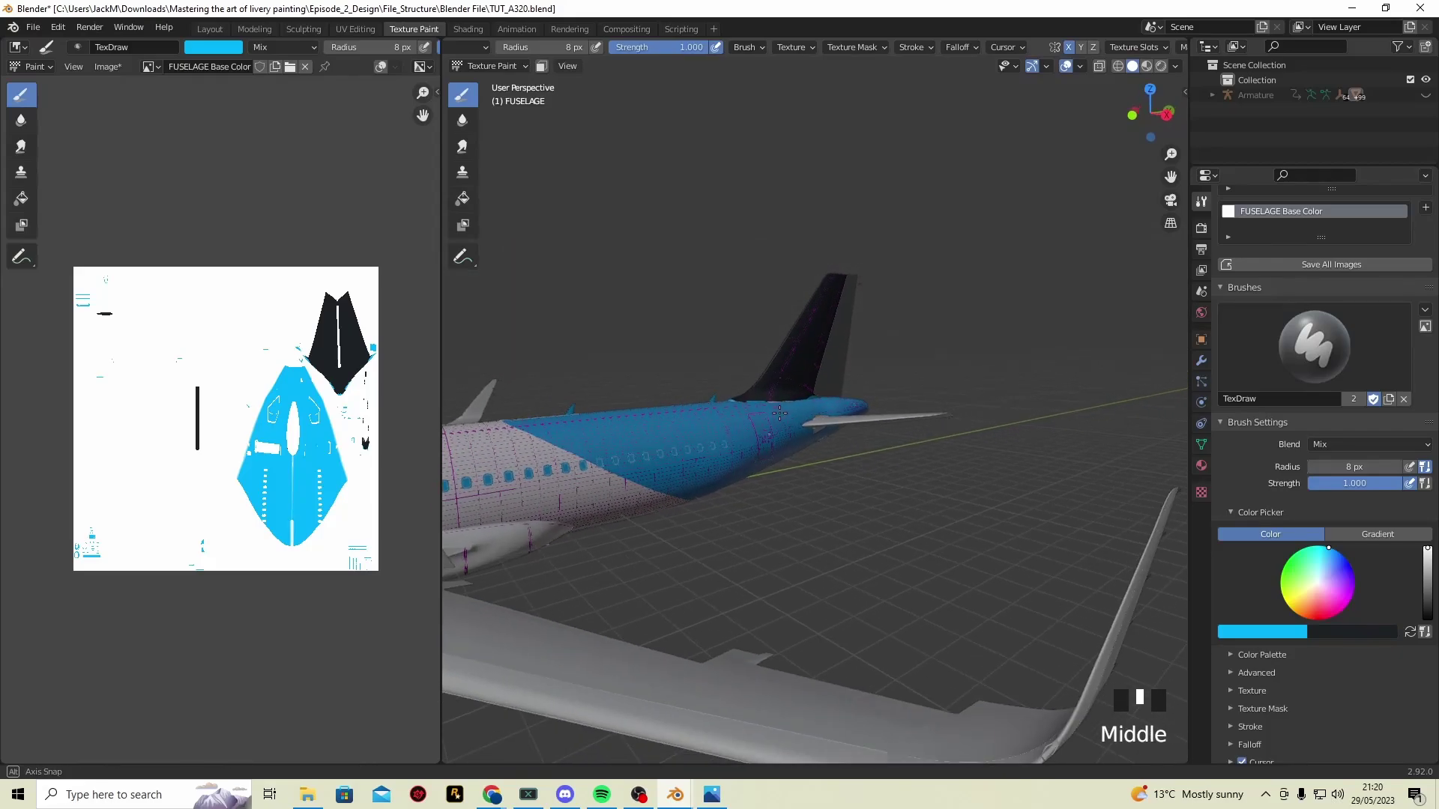
{"action": "left_click", "coordinate": [664, 462]}
{"action": "mouse_move", "coordinate": [567, 427]}
{"action": "left_mouse_down"}
{"action": "mouse_move", "coordinate": [623, 446]}
{"action": "mouse_move", "coordinate": [625, 422]}
{"action": "mouse_move", "coordinate": [677, 444]}
{"action": "left_mouse_up"}
{"action": "left_click_drag", "start_coordinate": [759, 480], "coordinate": [690, 484]}
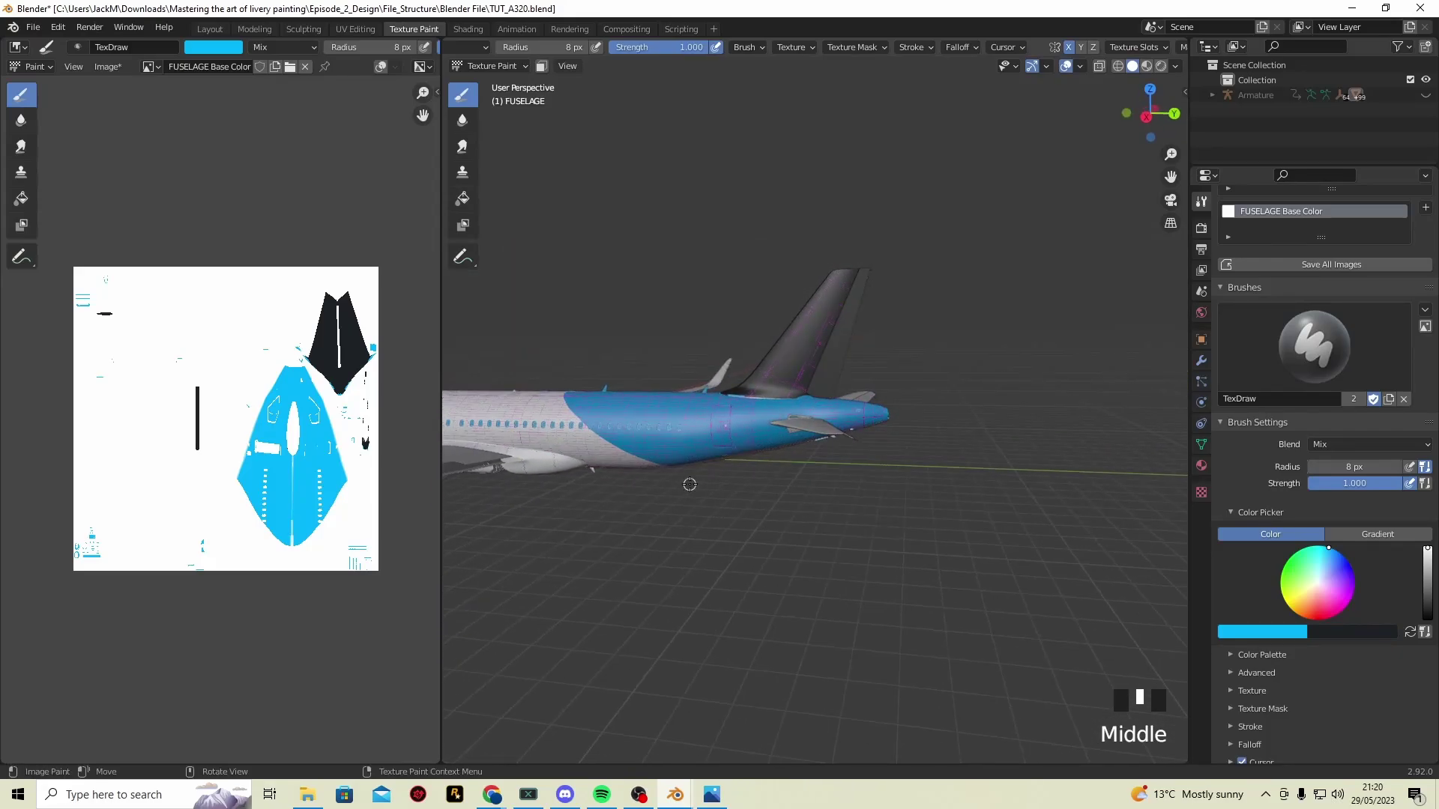
Examine the fuselage's painted texture without the UV overlay, and look at its mesh in the modelling workspace
{"action": "key", "text": "ctrl+Page_Up"}
{"action": "scroll", "coordinate": [927, 259], "scroll_direction": "down", "scroll_amount": 5}
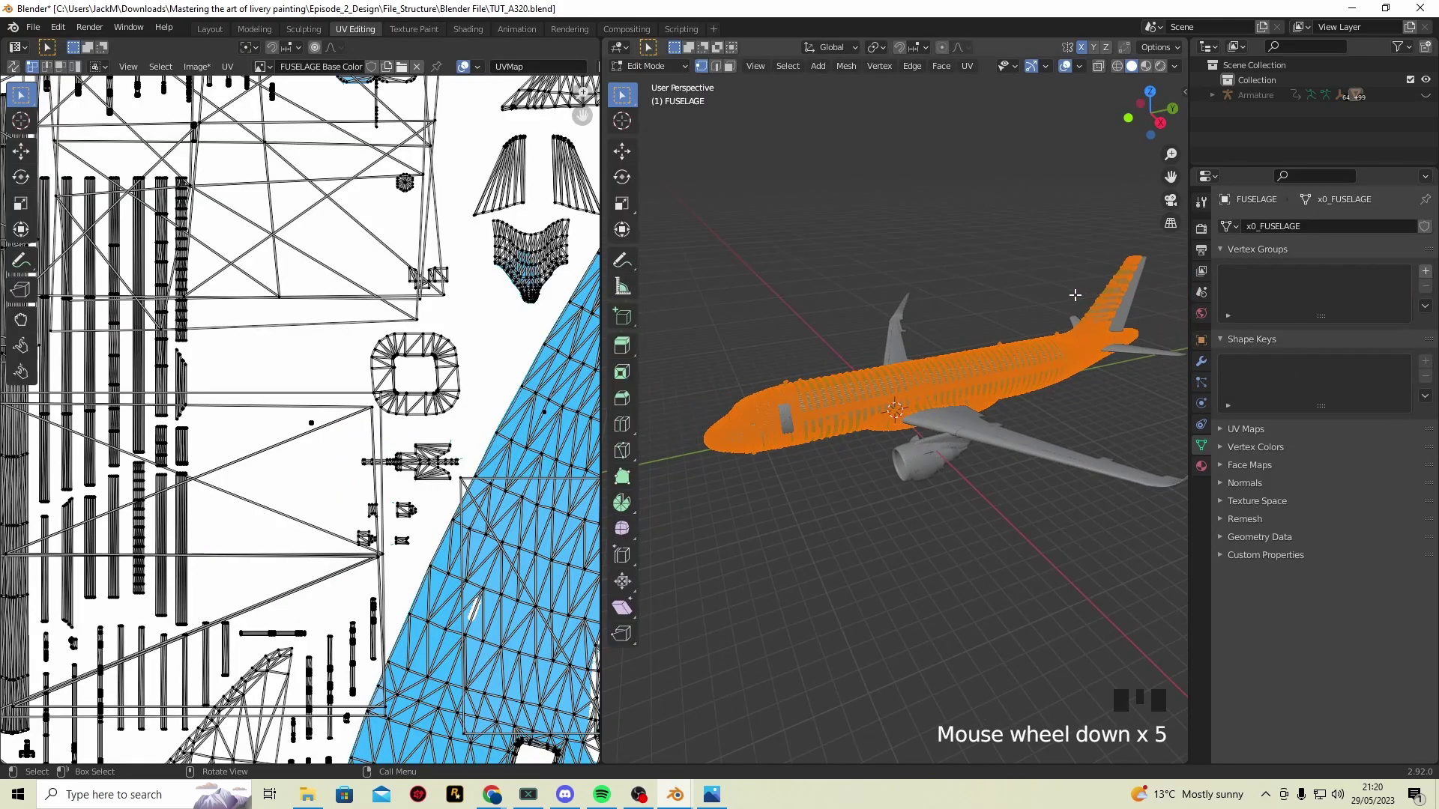
{"action": "scroll", "coordinate": [539, 241], "scroll_direction": "down", "scroll_amount": 3}
{"action": "left_click", "coordinate": [463, 67]}
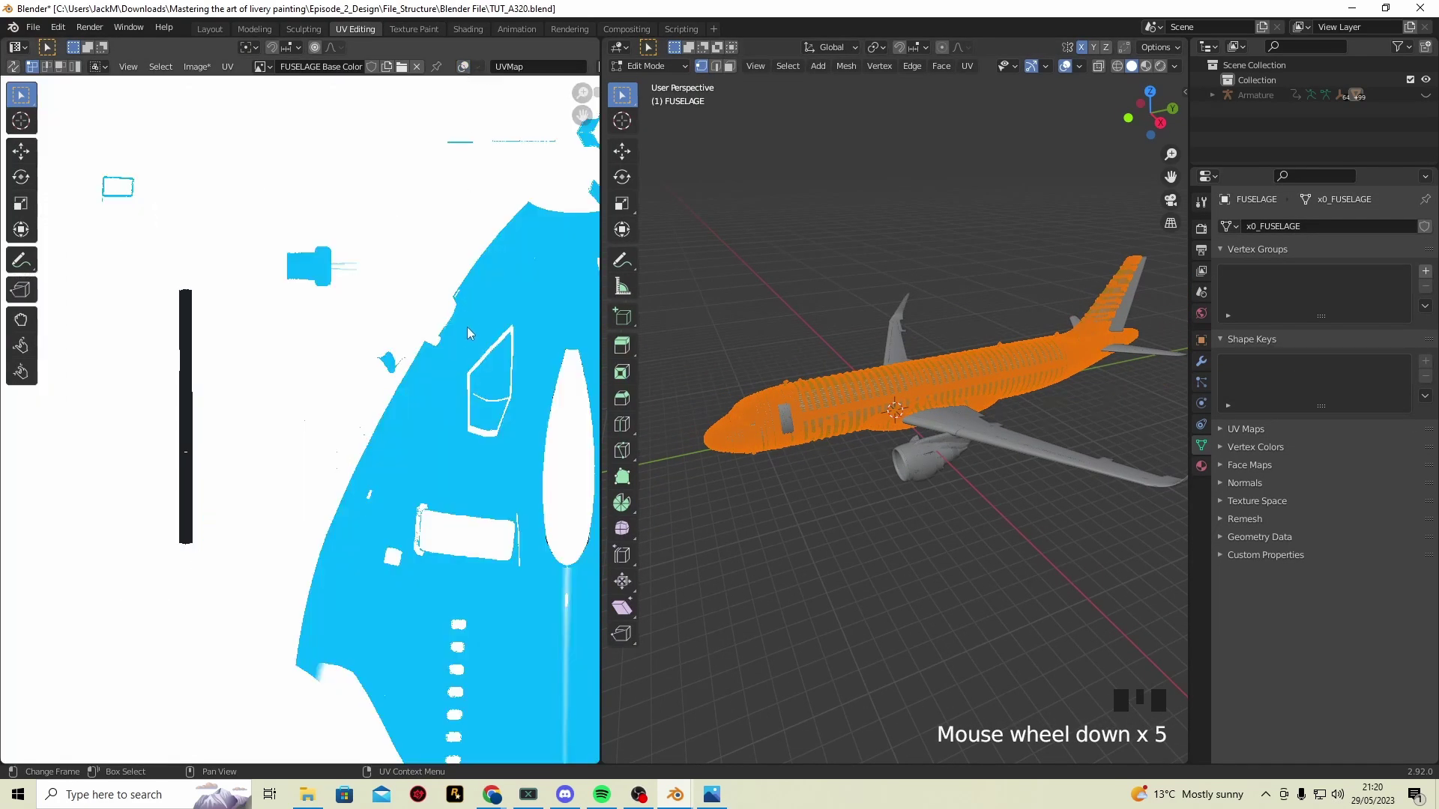
{"action": "left_click", "coordinate": [259, 30]}
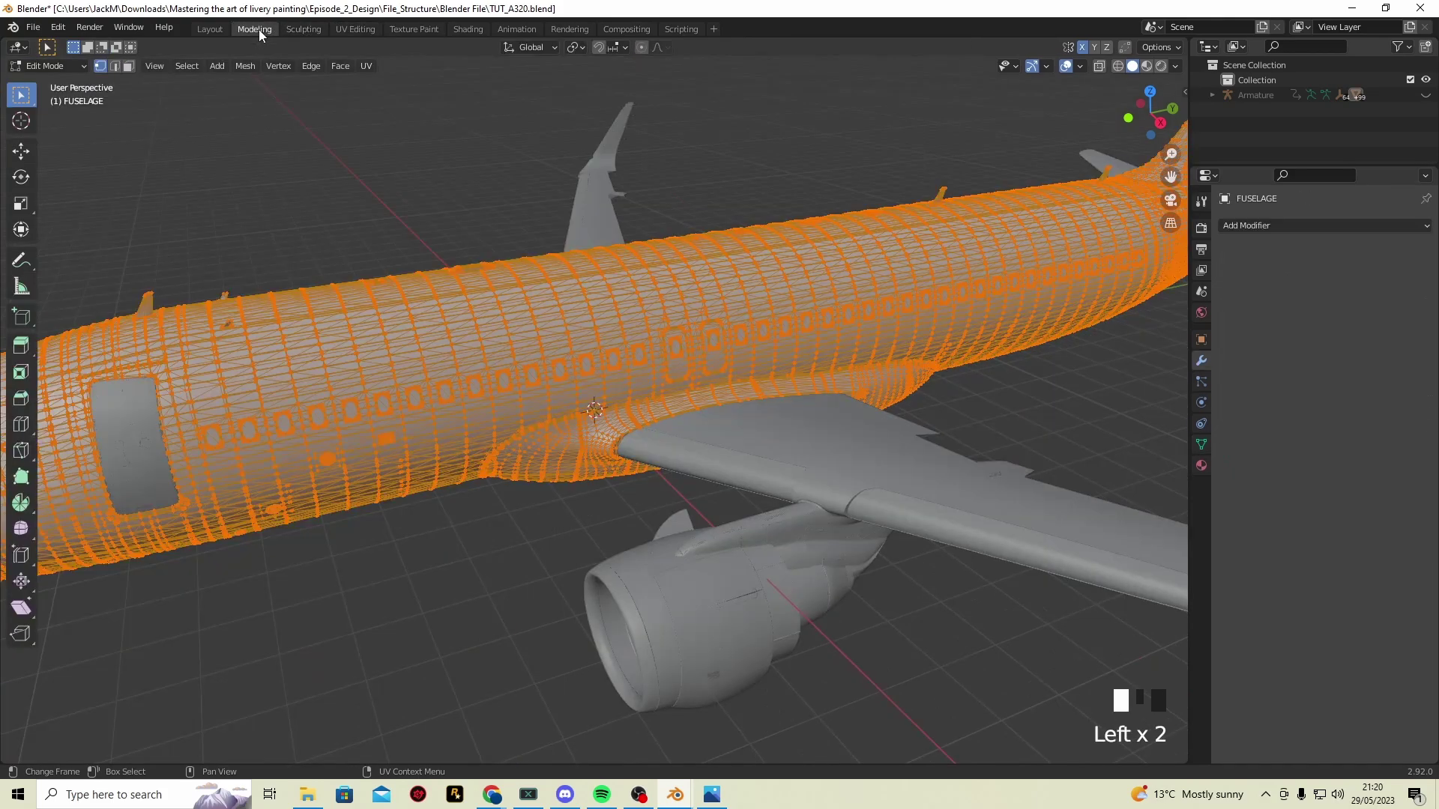
{"action": "left_click", "coordinate": [339, 66]}
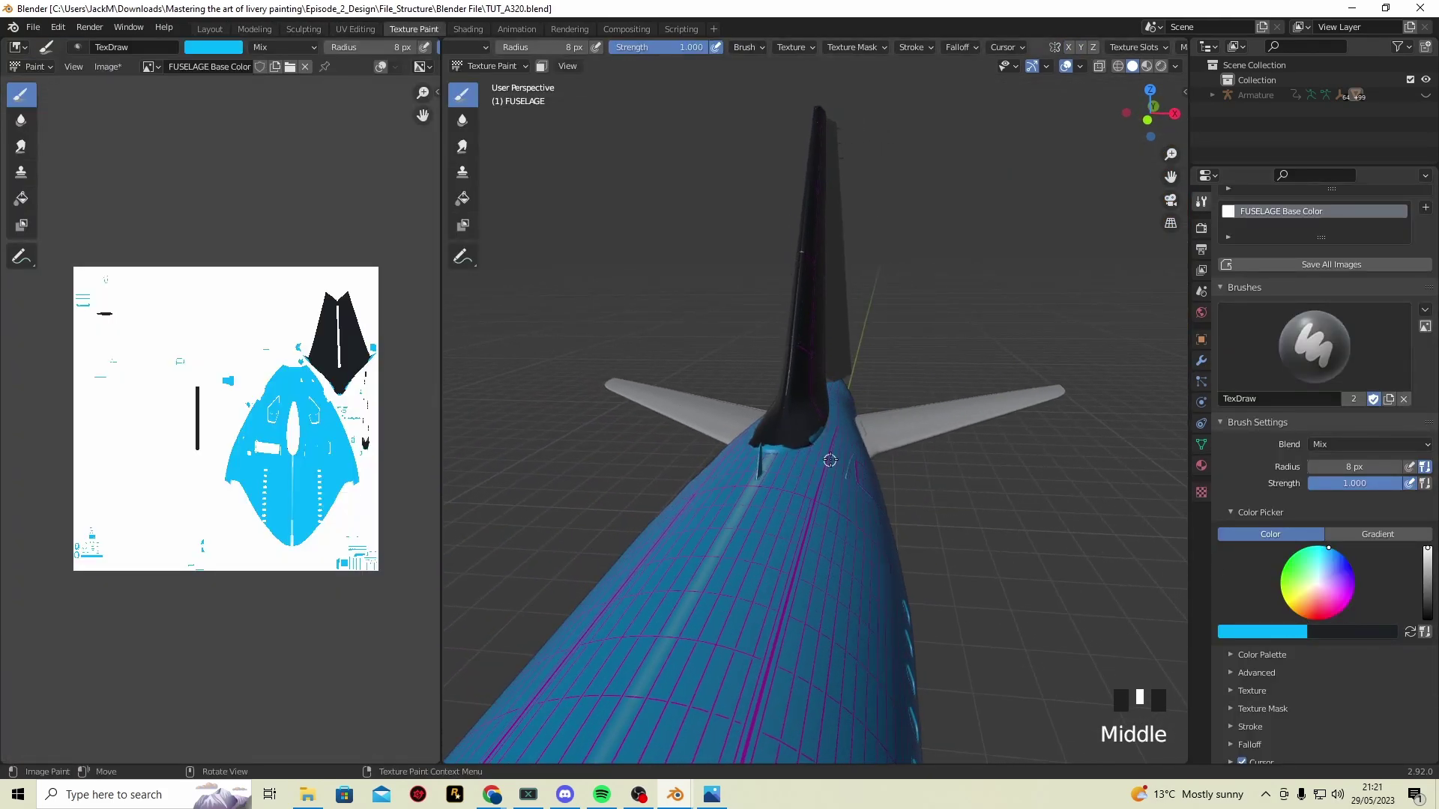
Switch the brush back to the dark colour and touch up the fin's base along the blue fuselage
{"action": "scroll", "coordinate": [827, 453], "scroll_direction": "up", "scroll_amount": 2}
{"action": "key", "text": "x"}
{"action": "mouse_move", "coordinate": [827, 453]}
{"action": "left_mouse_down"}
{"action": "mouse_move", "coordinate": [784, 467]}
{"action": "mouse_move", "coordinate": [965, 426]}
{"action": "left_mouse_up"}
{"action": "mouse_move", "coordinate": [1119, 389]}
{"action": "left_mouse_down"}
{"action": "mouse_move", "coordinate": [914, 391]}
{"action": "mouse_move", "coordinate": [846, 408]}
{"action": "left_mouse_up"}
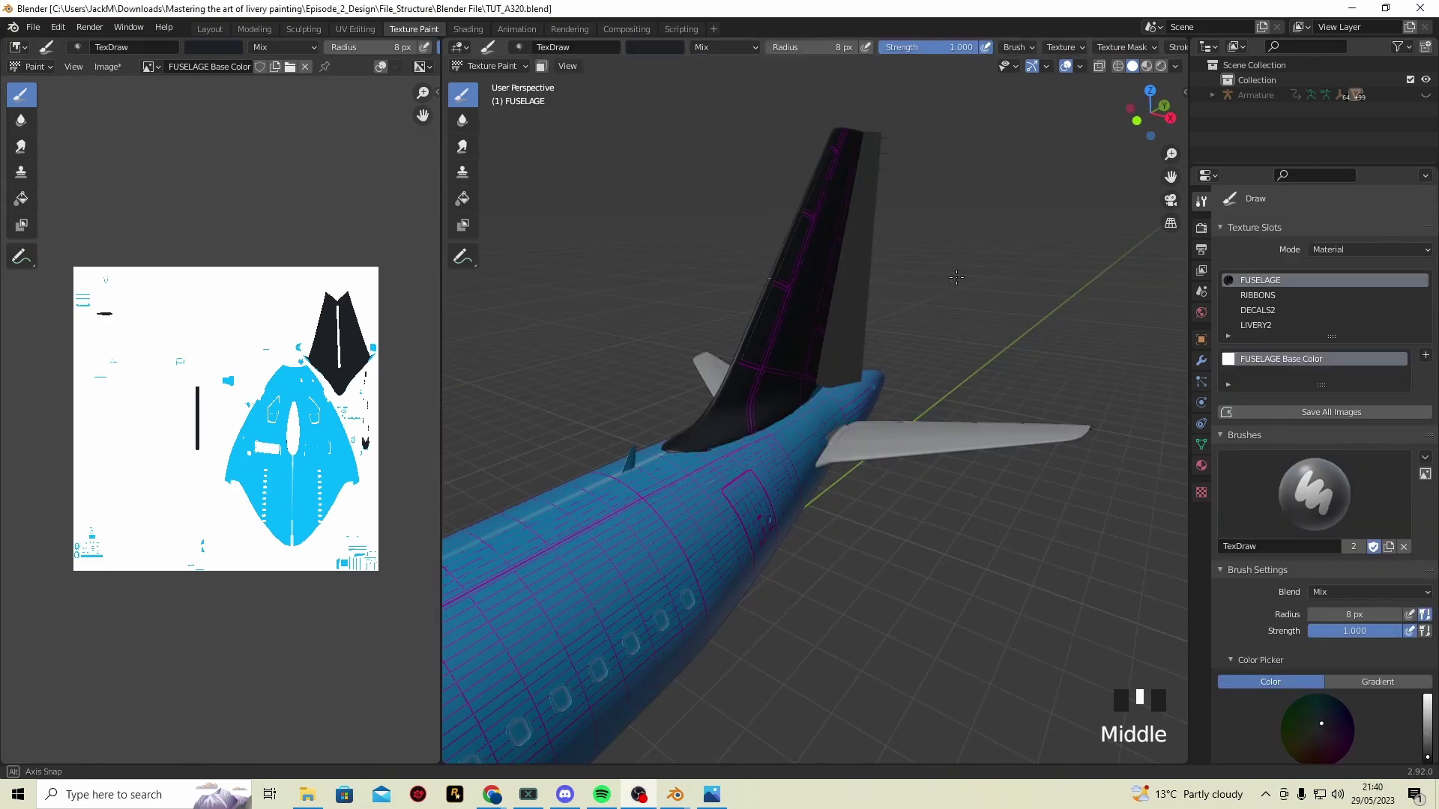
Select the vertical fin's linked faces in face select mode, and return the fuselage to texture painting
{"action": "left_click_drag", "start_coordinate": [956, 277], "coordinate": [951, 266]}
{"action": "scroll", "coordinate": [697, 510], "scroll_direction": "up", "scroll_amount": 2}
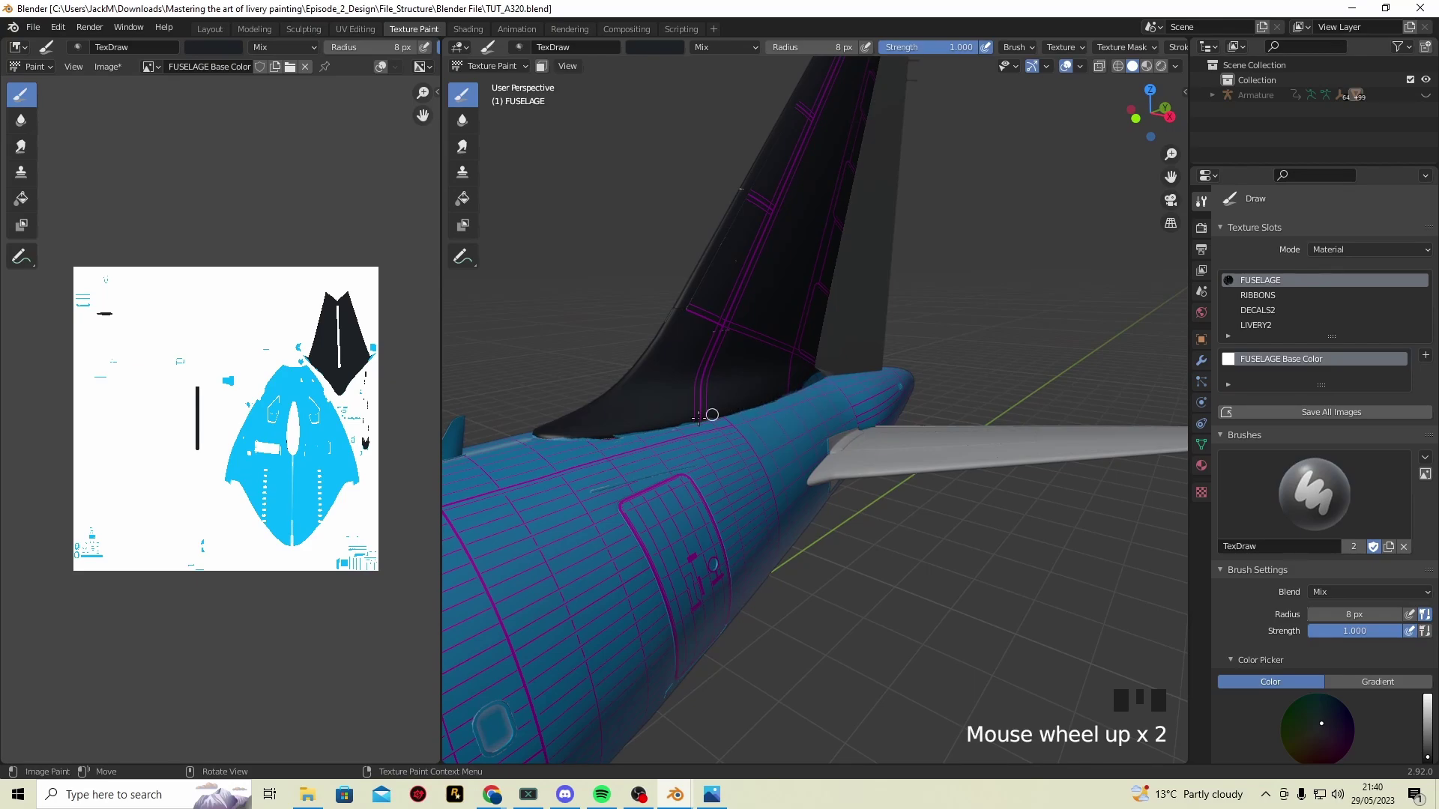
{"action": "scroll", "coordinate": [720, 414], "scroll_direction": "down", "scroll_amount": 2}
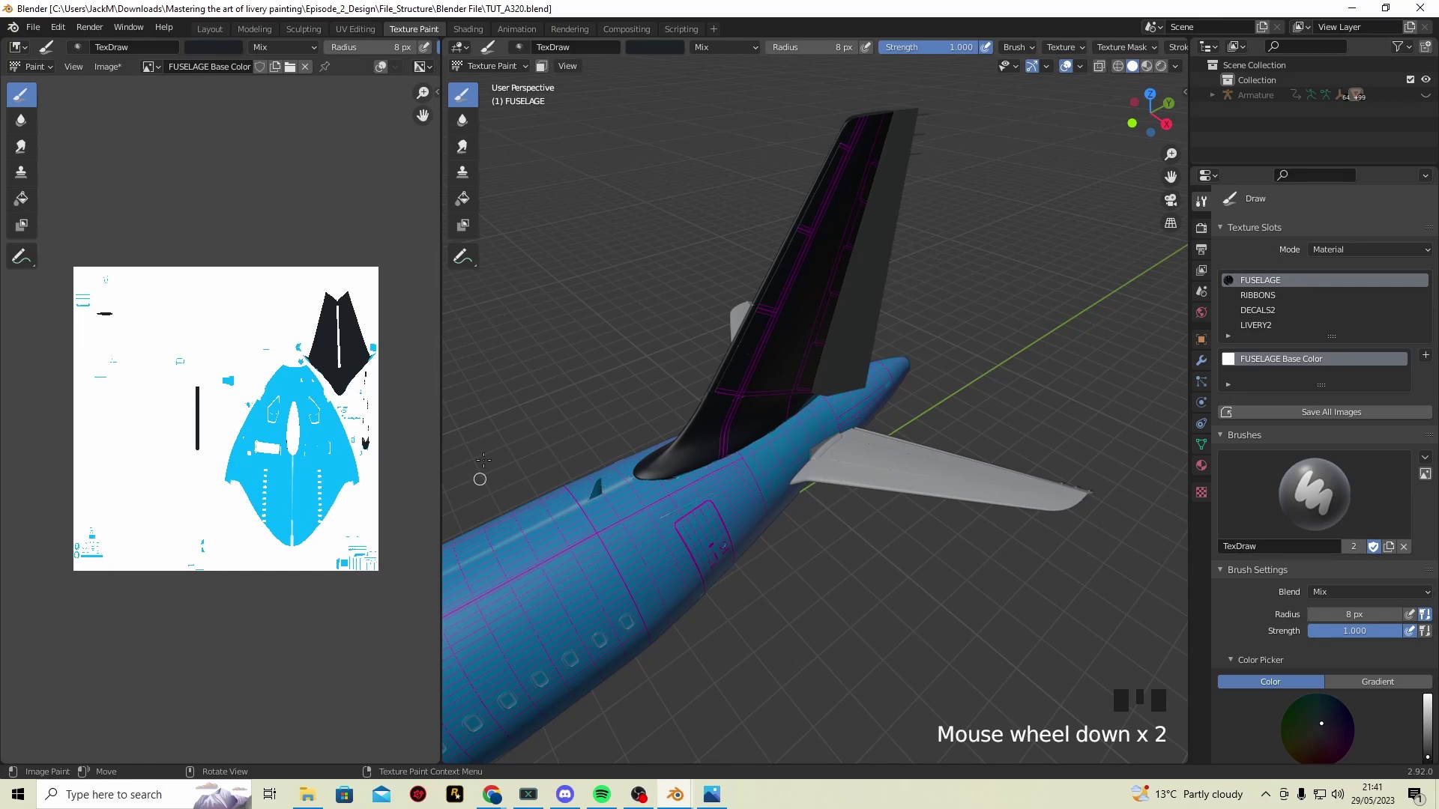
{"action": "scroll", "coordinate": [734, 503], "scroll_direction": "up", "scroll_amount": 1}
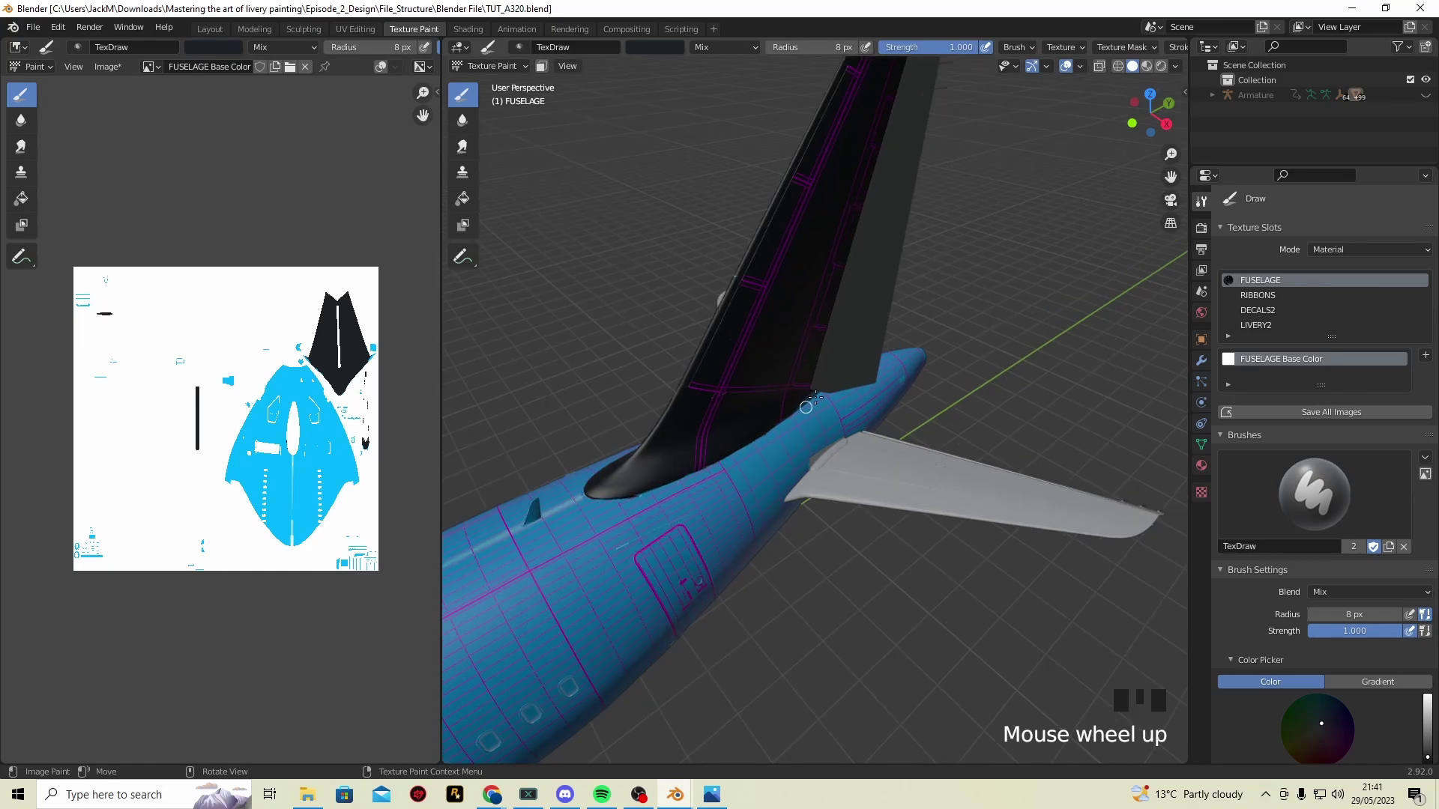
{"action": "left_click", "coordinate": [491, 65]}
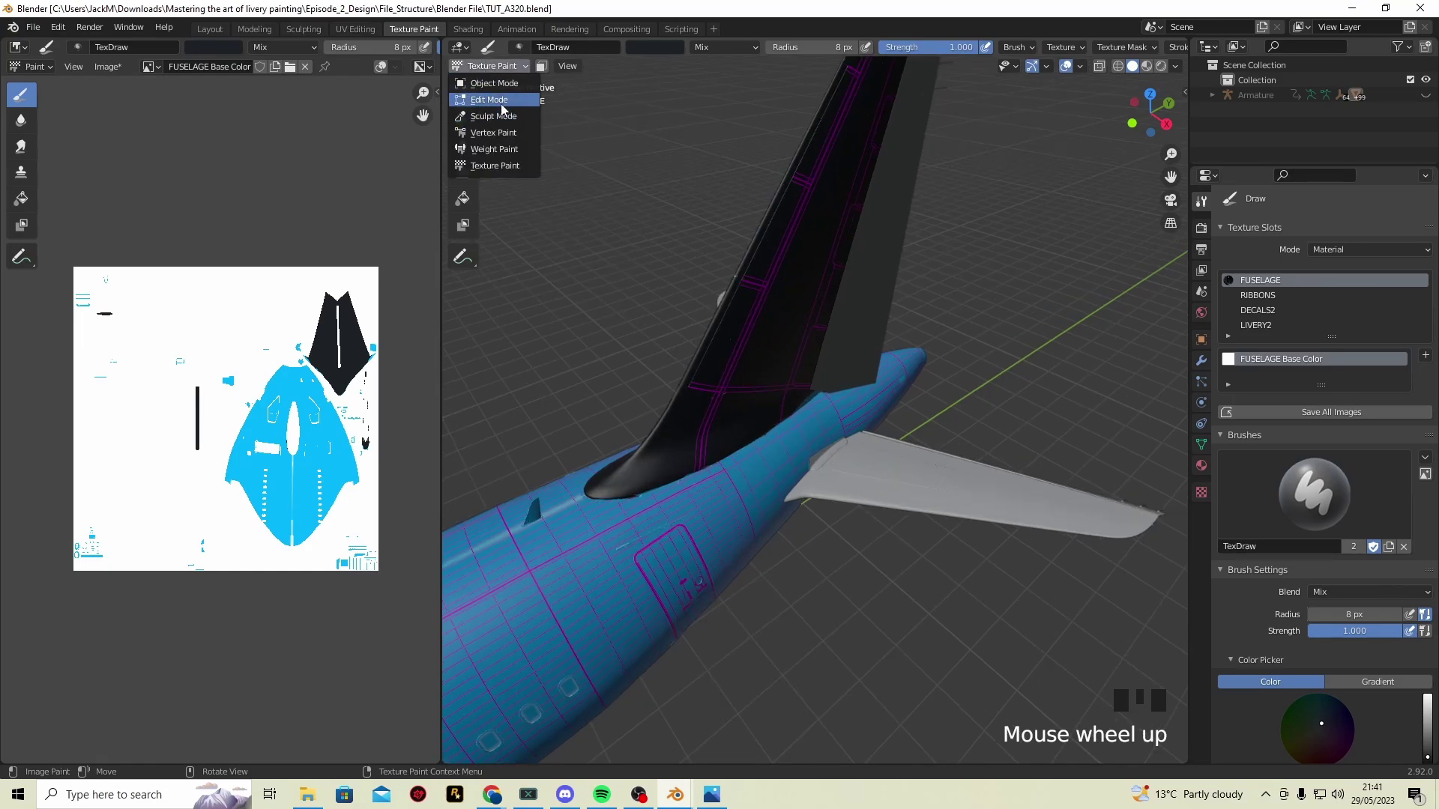
{"action": "left_click", "coordinate": [501, 101]}
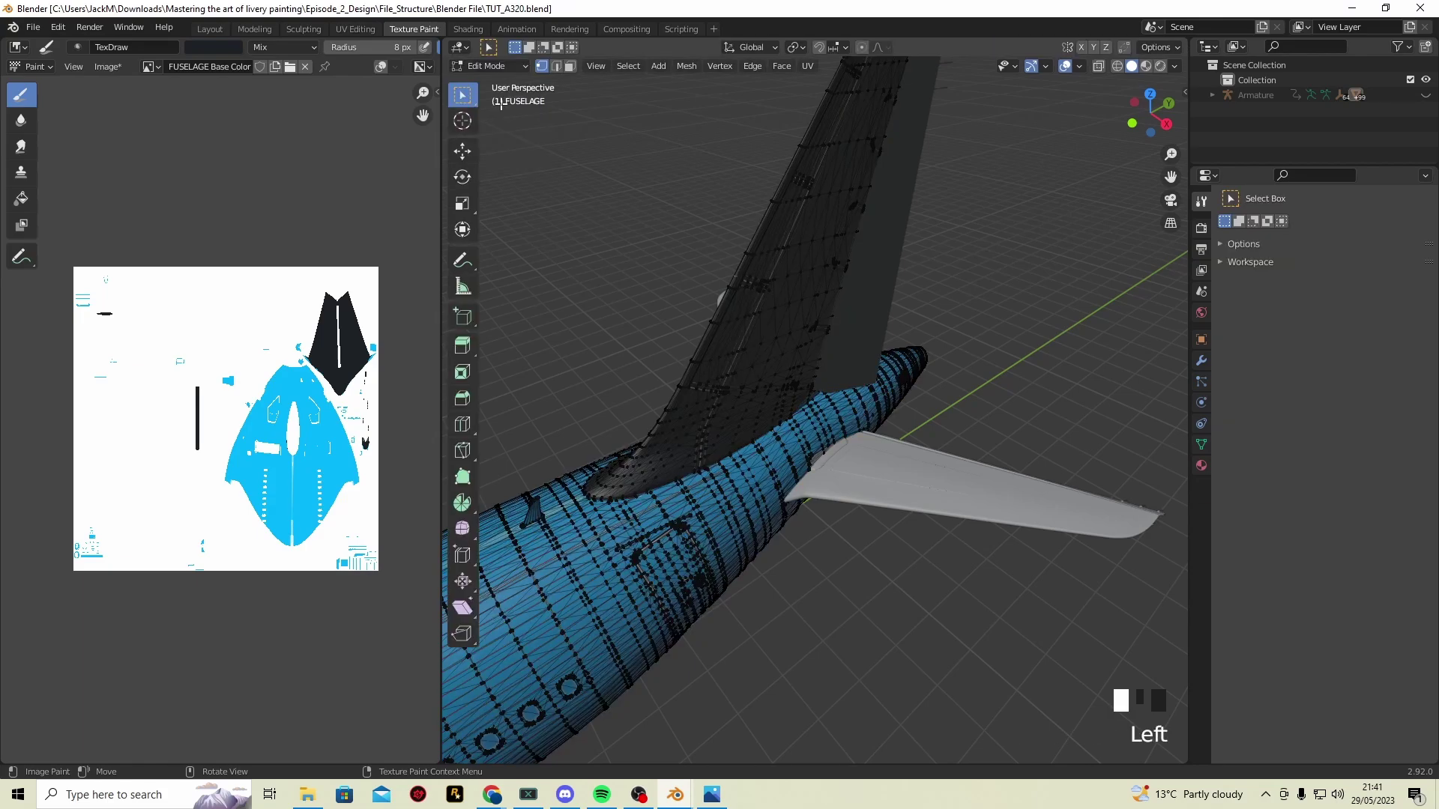
{"action": "left_click", "coordinate": [571, 67]}
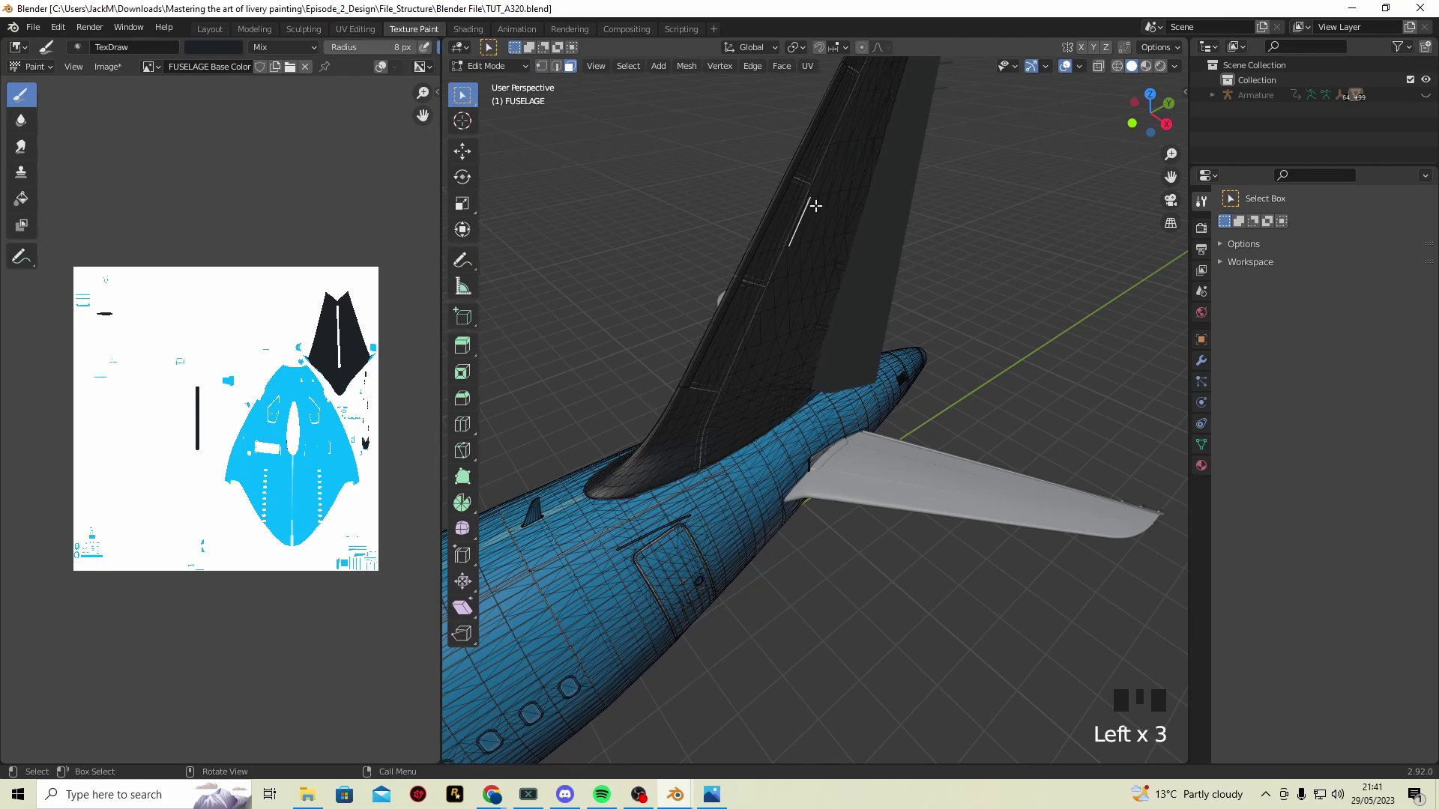
{"action": "key", "text": "ctrl+l"}
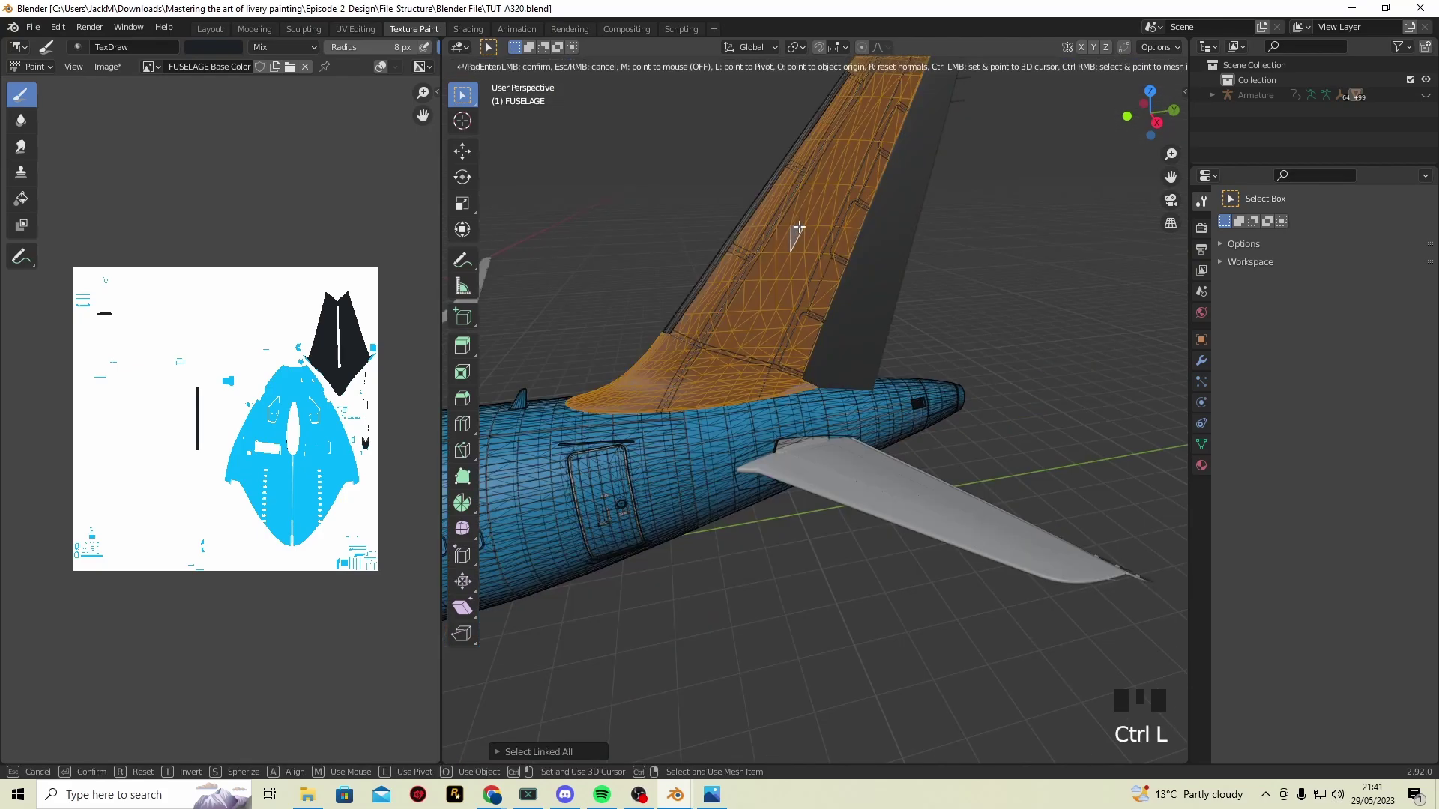
{"action": "left_click", "coordinate": [798, 227]}
{"action": "left_click", "coordinate": [489, 66]}
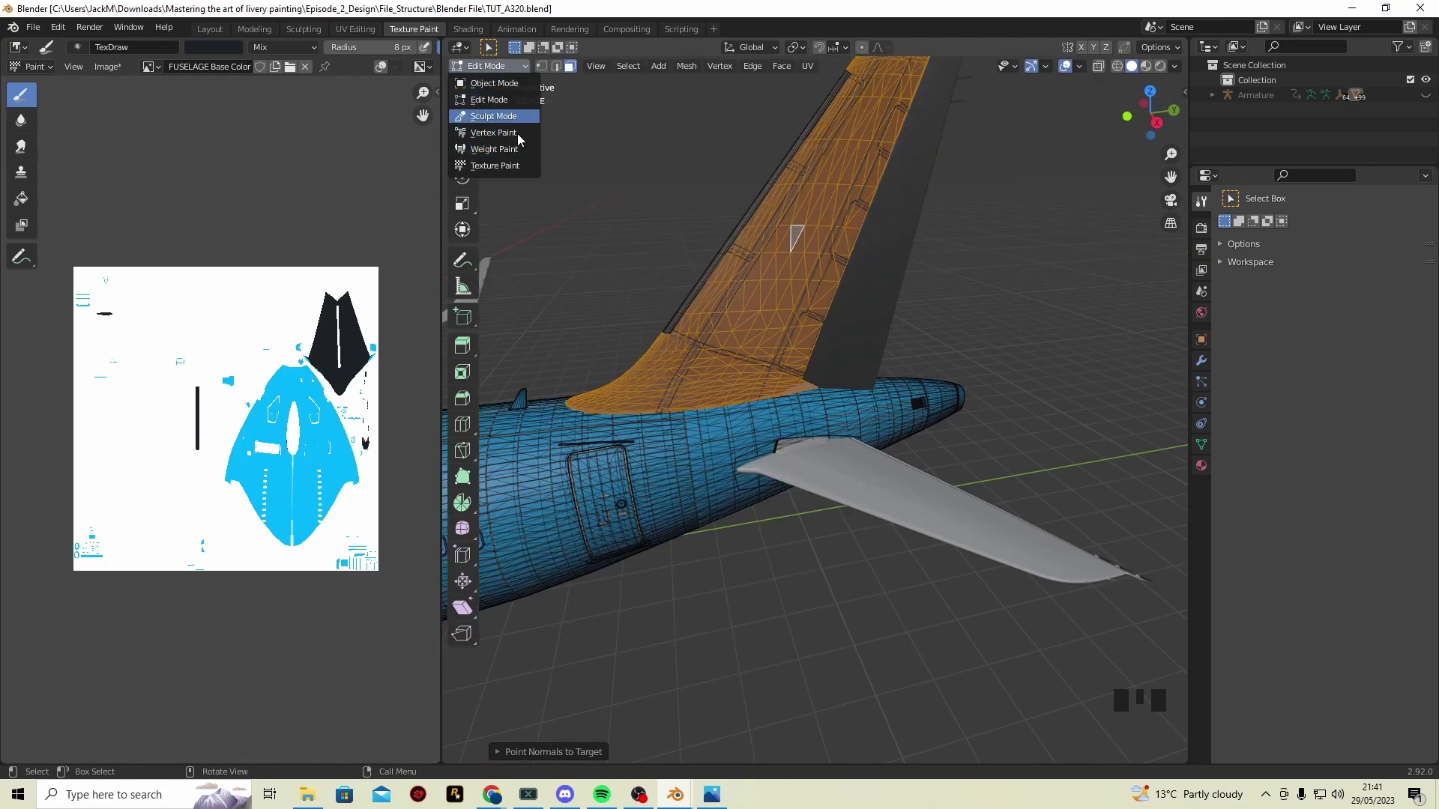
{"action": "left_click", "coordinate": [515, 165]}
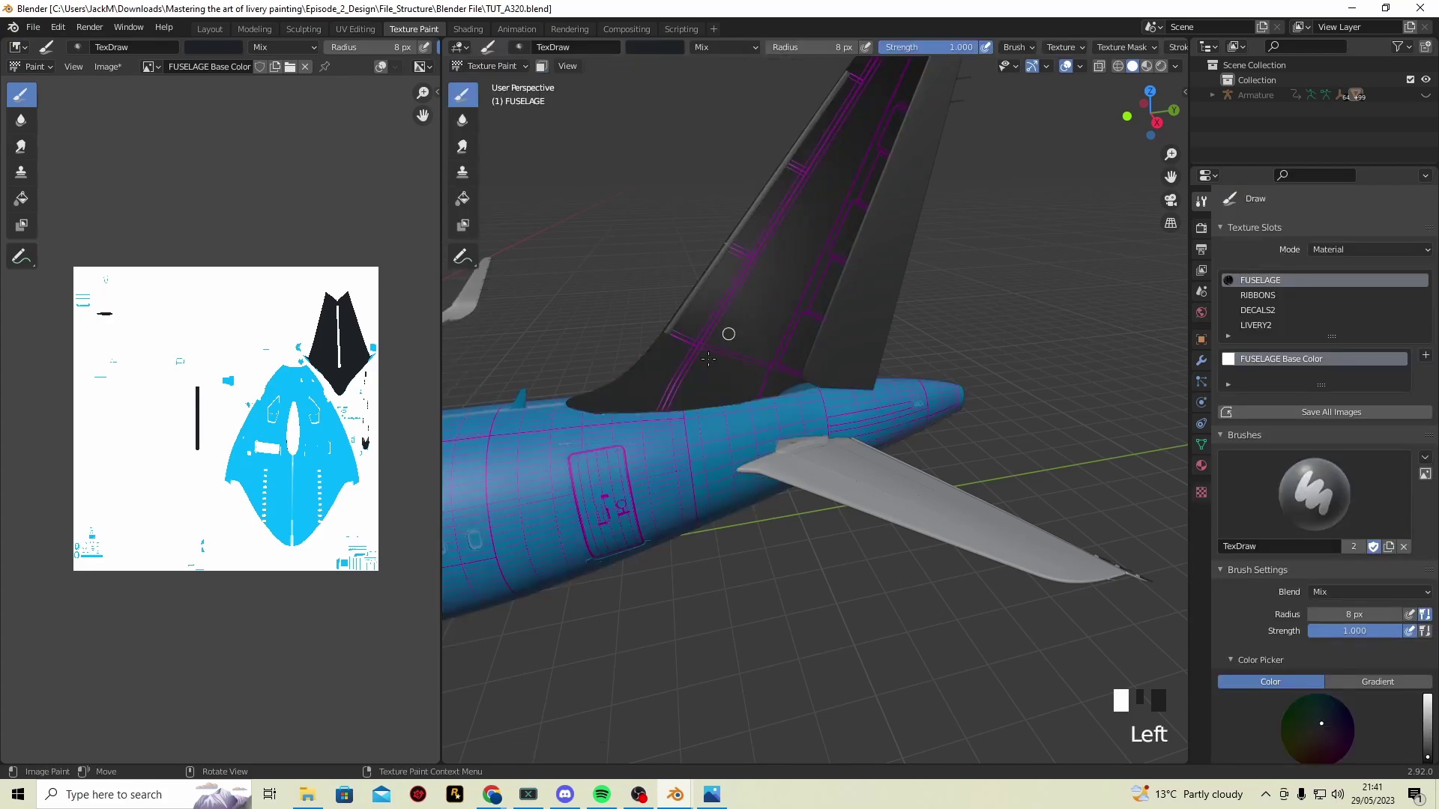
Try dark strokes on the rear fuselage beside the fin with the face selection mask off, and undo them
{"action": "mouse_move", "coordinate": [682, 394]}
{"action": "left_mouse_down"}
{"action": "mouse_move", "coordinate": [854, 376]}
{"action": "mouse_move", "coordinate": [646, 407]}
{"action": "left_mouse_up"}
{"action": "left_click", "coordinate": [542, 66]}
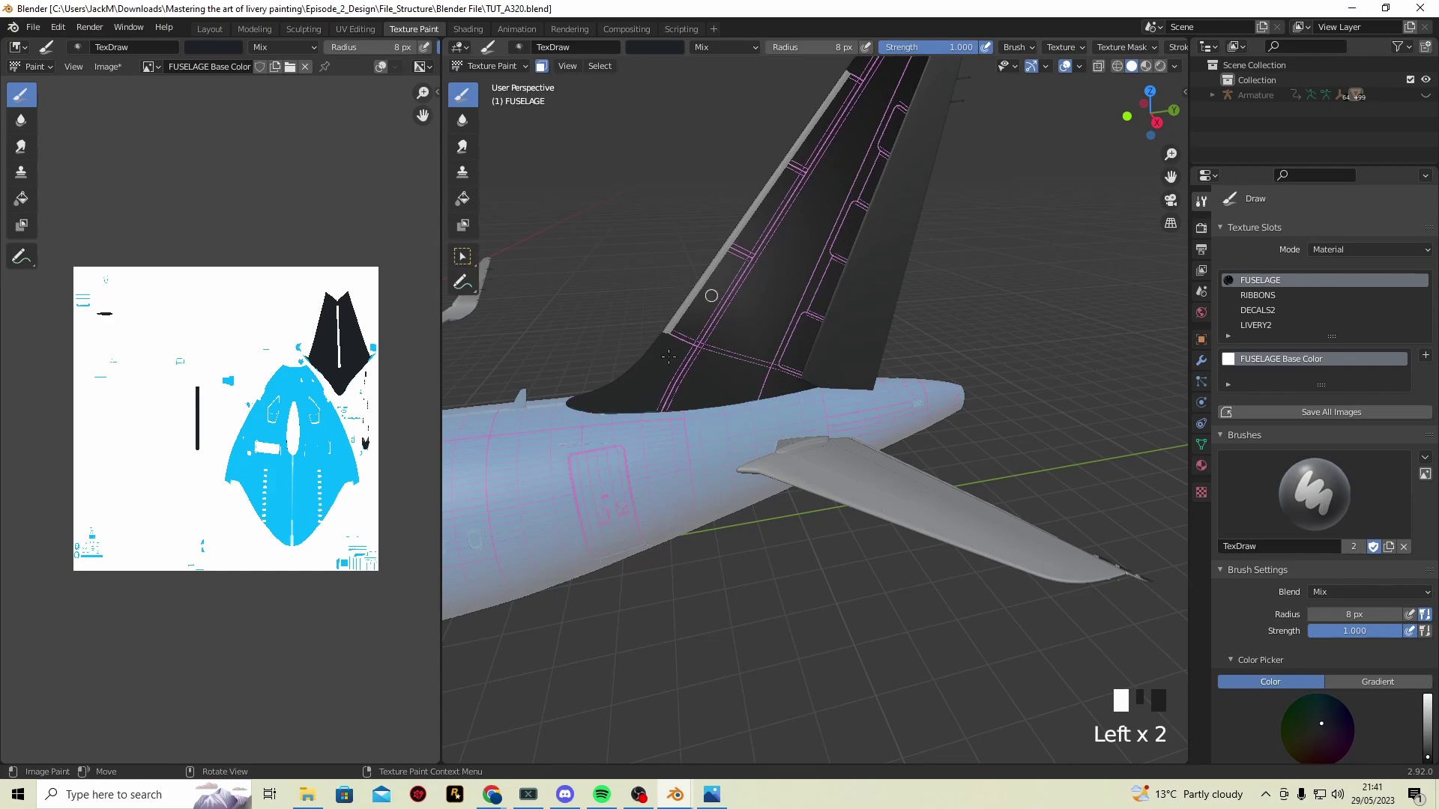
{"action": "left_click", "coordinate": [542, 65]}
{"action": "mouse_move", "coordinate": [709, 411]}
{"action": "left_mouse_down"}
{"action": "mouse_move", "coordinate": [683, 495]}
{"action": "mouse_move", "coordinate": [696, 470]}
{"action": "left_mouse_up"}
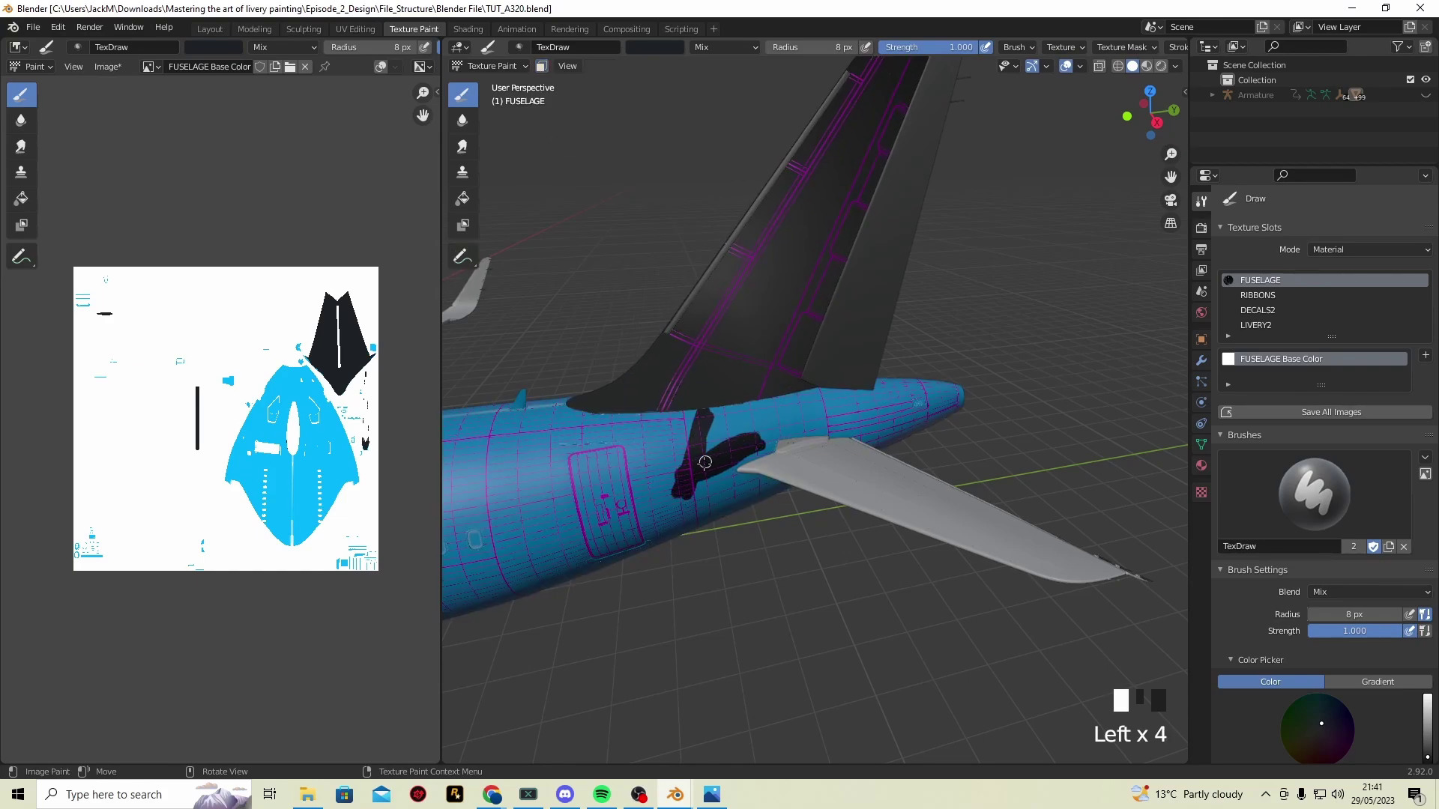
{"action": "key", "text": "ctrl+z"}
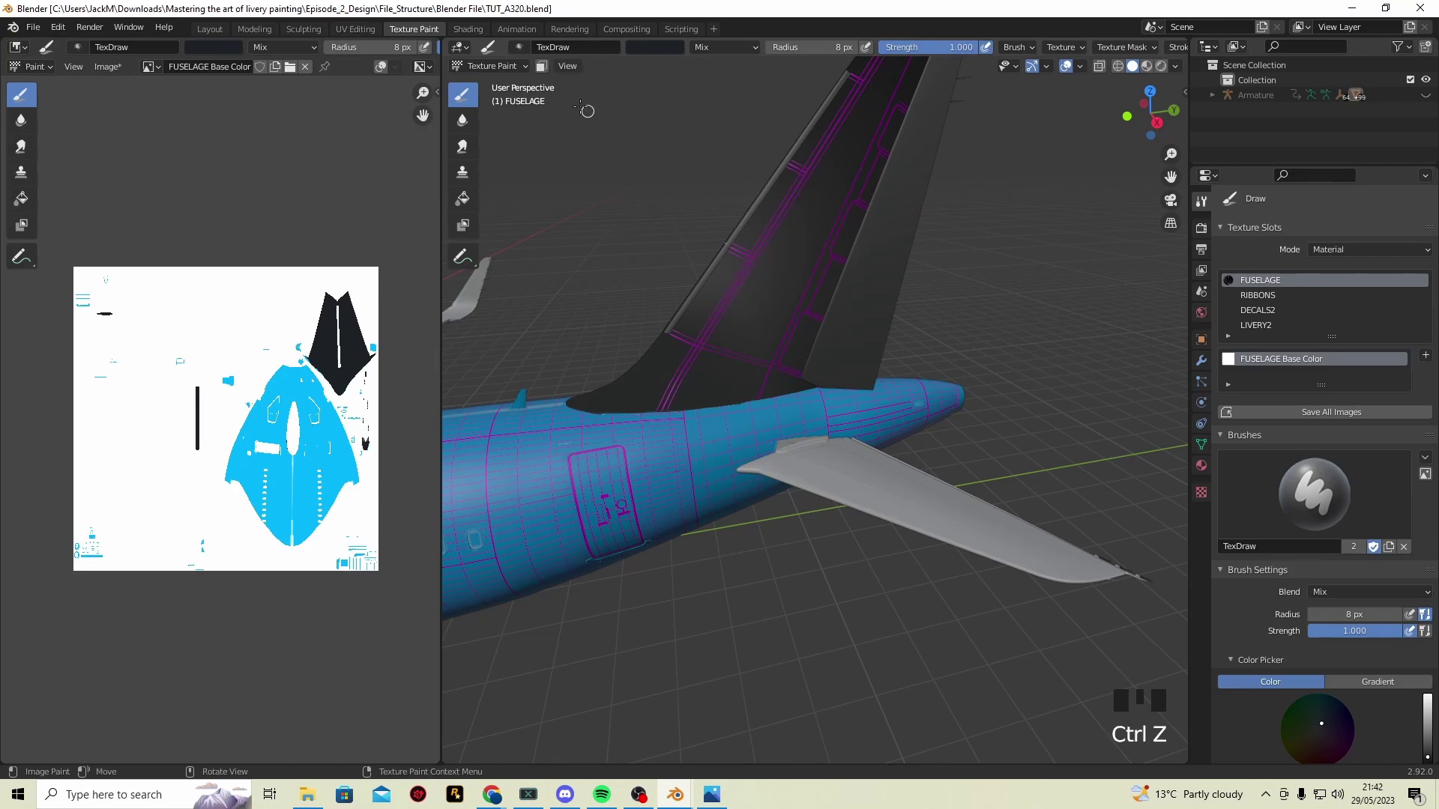
Turn the face selection mask back on and finish the dark paint along the fin's base and rudder
{"action": "left_click", "coordinate": [541, 66]}
{"action": "left_click", "coordinate": [813, 388]}
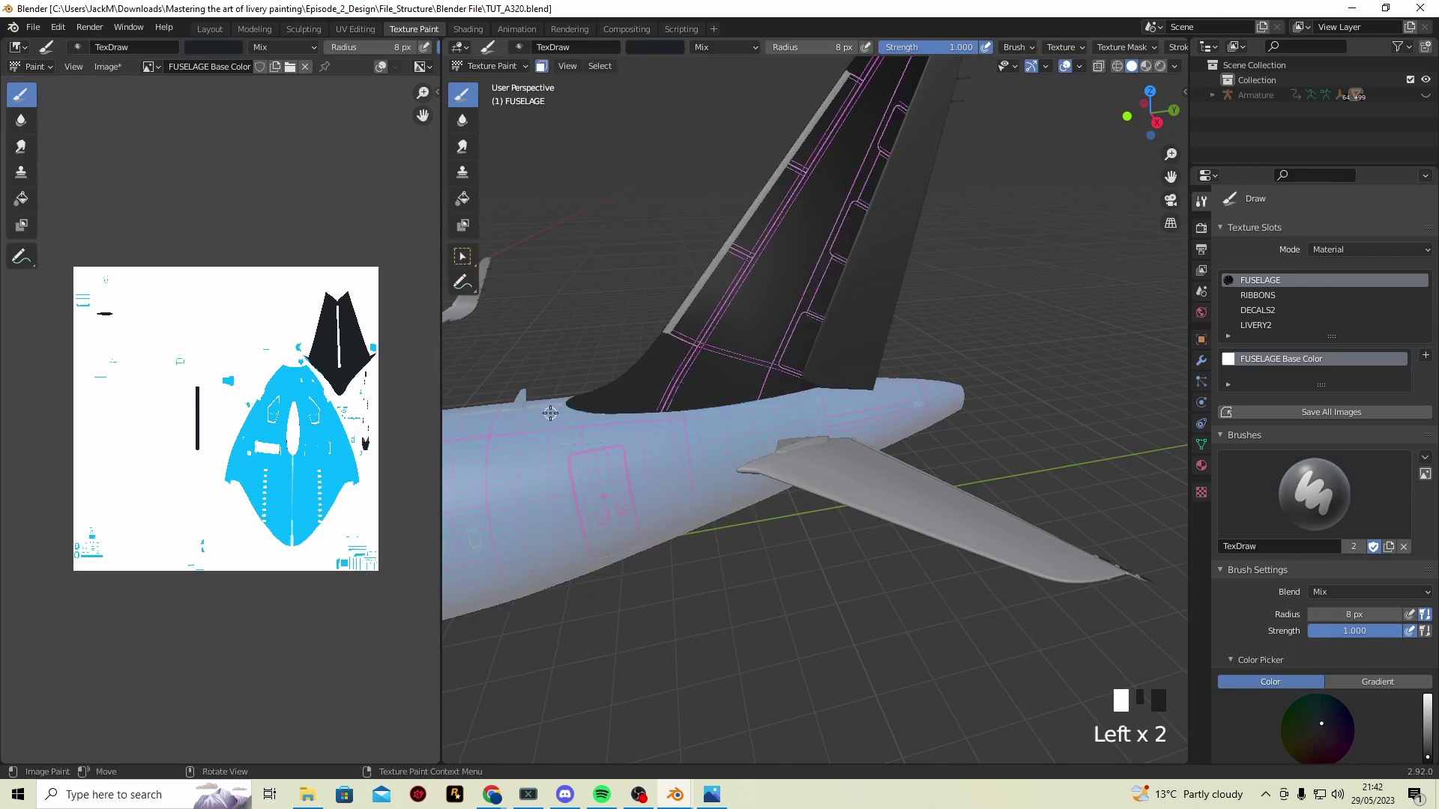
{"action": "mouse_move", "coordinate": [632, 413]}
{"action": "left_mouse_down"}
{"action": "mouse_move", "coordinate": [858, 410]}
{"action": "mouse_move", "coordinate": [960, 454]}
{"action": "left_mouse_up"}
{"action": "mouse_move", "coordinate": [877, 469]}
{"action": "left_mouse_down"}
{"action": "mouse_move", "coordinate": [1023, 501]}
{"action": "mouse_move", "coordinate": [867, 466]}
{"action": "mouse_move", "coordinate": [907, 381]}
{"action": "left_mouse_up"}
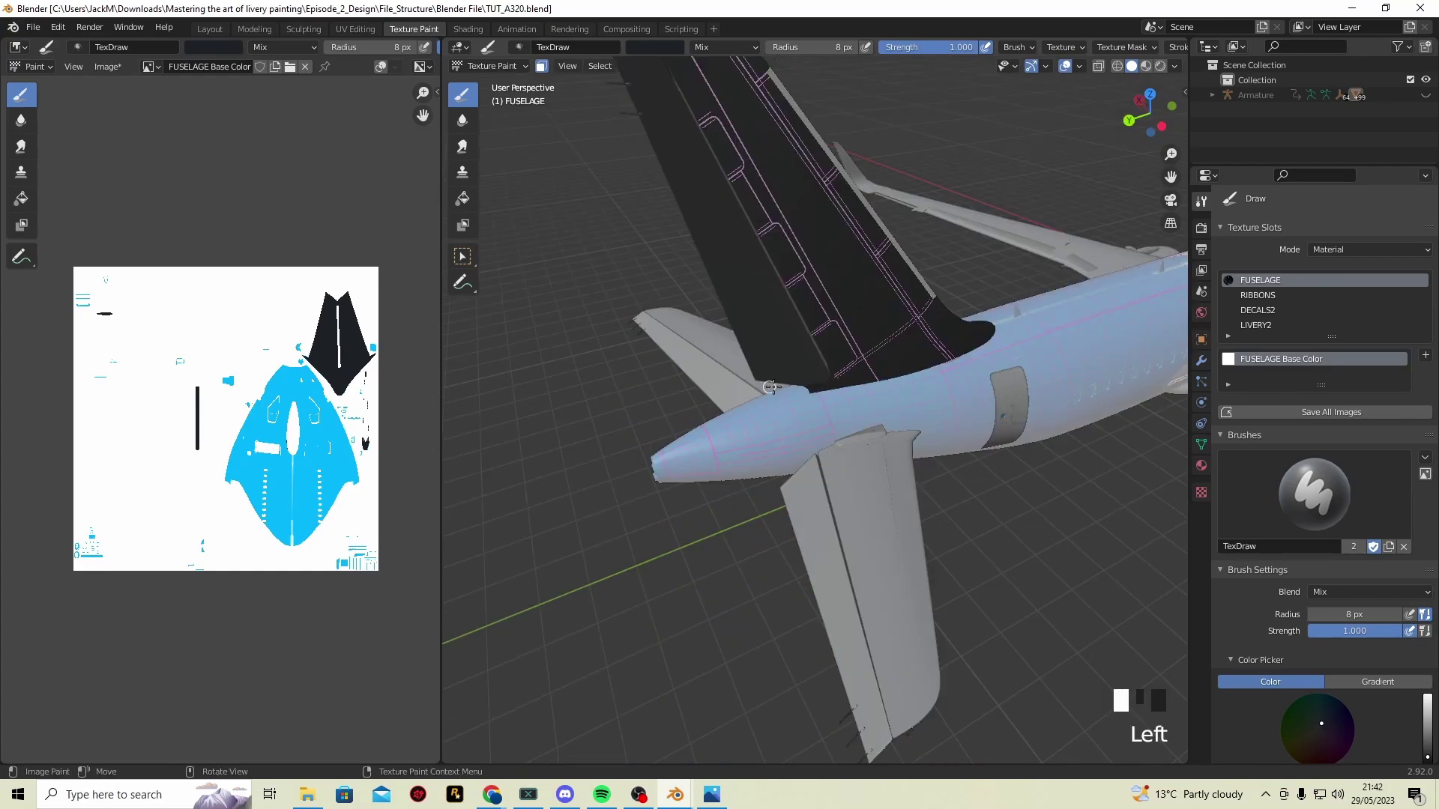
{"action": "left_click_drag", "start_coordinate": [755, 227], "coordinate": [764, 177]}
{"action": "scroll", "coordinate": [764, 225], "scroll_direction": "down", "scroll_amount": 3}
{"action": "left_click", "coordinate": [814, 369]}
{"action": "mouse_move", "coordinate": [814, 369]}
{"action": "left_mouse_down"}
{"action": "mouse_move", "coordinate": [908, 377]}
{"action": "mouse_move", "coordinate": [821, 236]}
{"action": "mouse_move", "coordinate": [787, 248]}
{"action": "left_mouse_up"}
{"action": "left_click", "coordinate": [758, 395]}
{"action": "left_click_drag", "start_coordinate": [758, 396], "coordinate": [649, 441]}
{"action": "scroll", "coordinate": [783, 479], "scroll_direction": "up", "scroll_amount": 3}
{"action": "scroll", "coordinate": [649, 442], "scroll_direction": "down", "scroll_amount": 2}
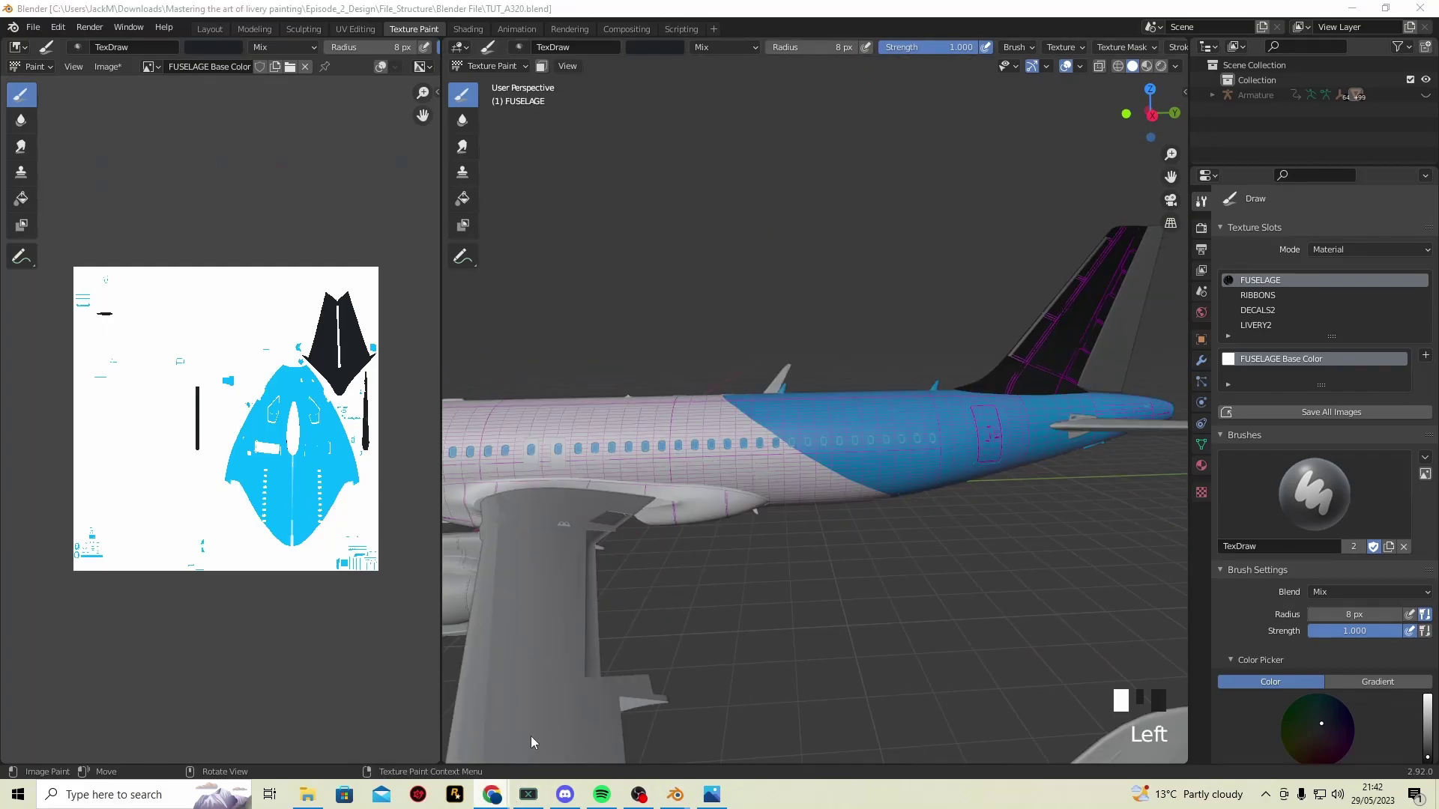
Bring up the Canva livery draft and compare the front of its blue area with the painted fuselage
{"action": "left_click", "coordinate": [531, 735]}
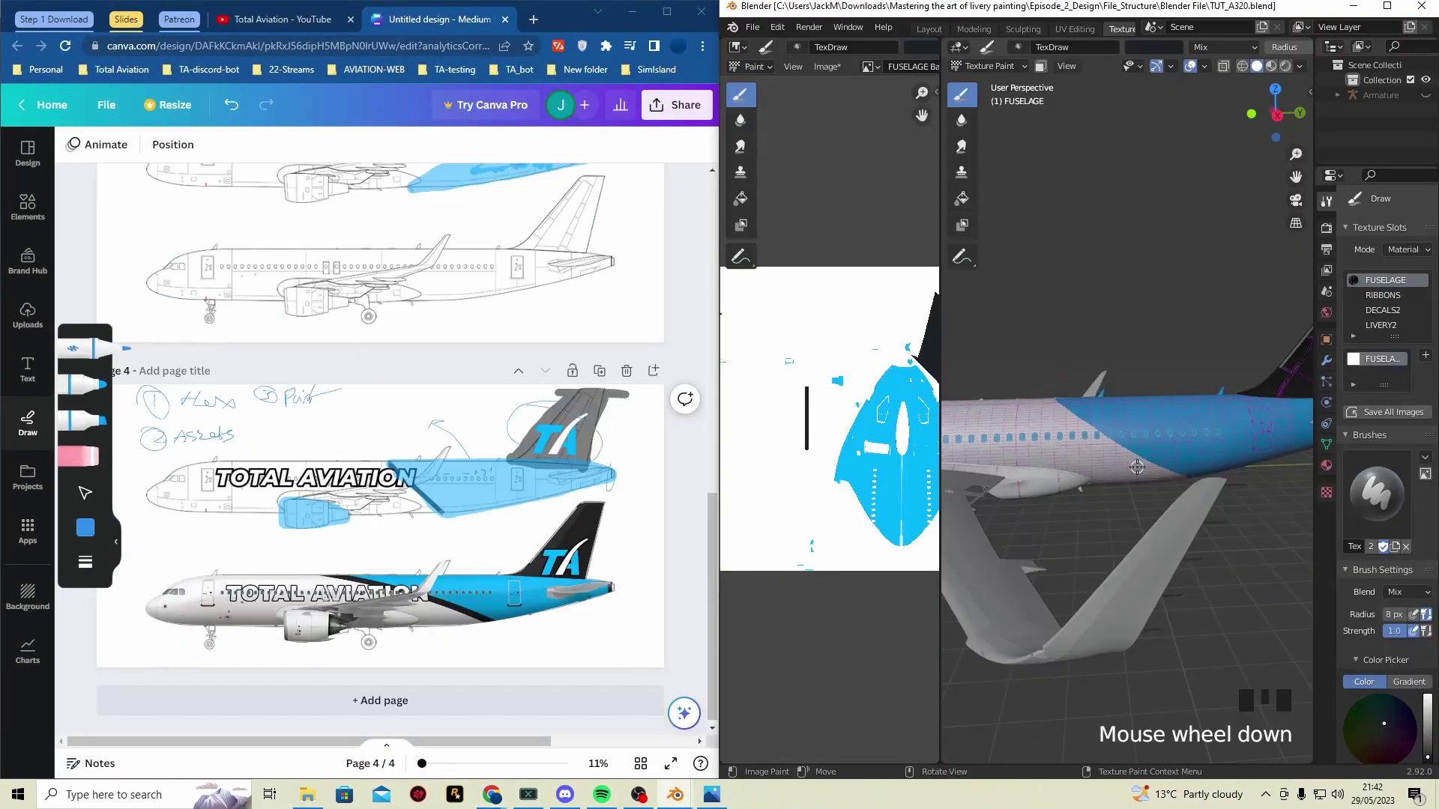
{"action": "left_click_drag", "start_coordinate": [1068, 442], "coordinate": [1182, 455]}
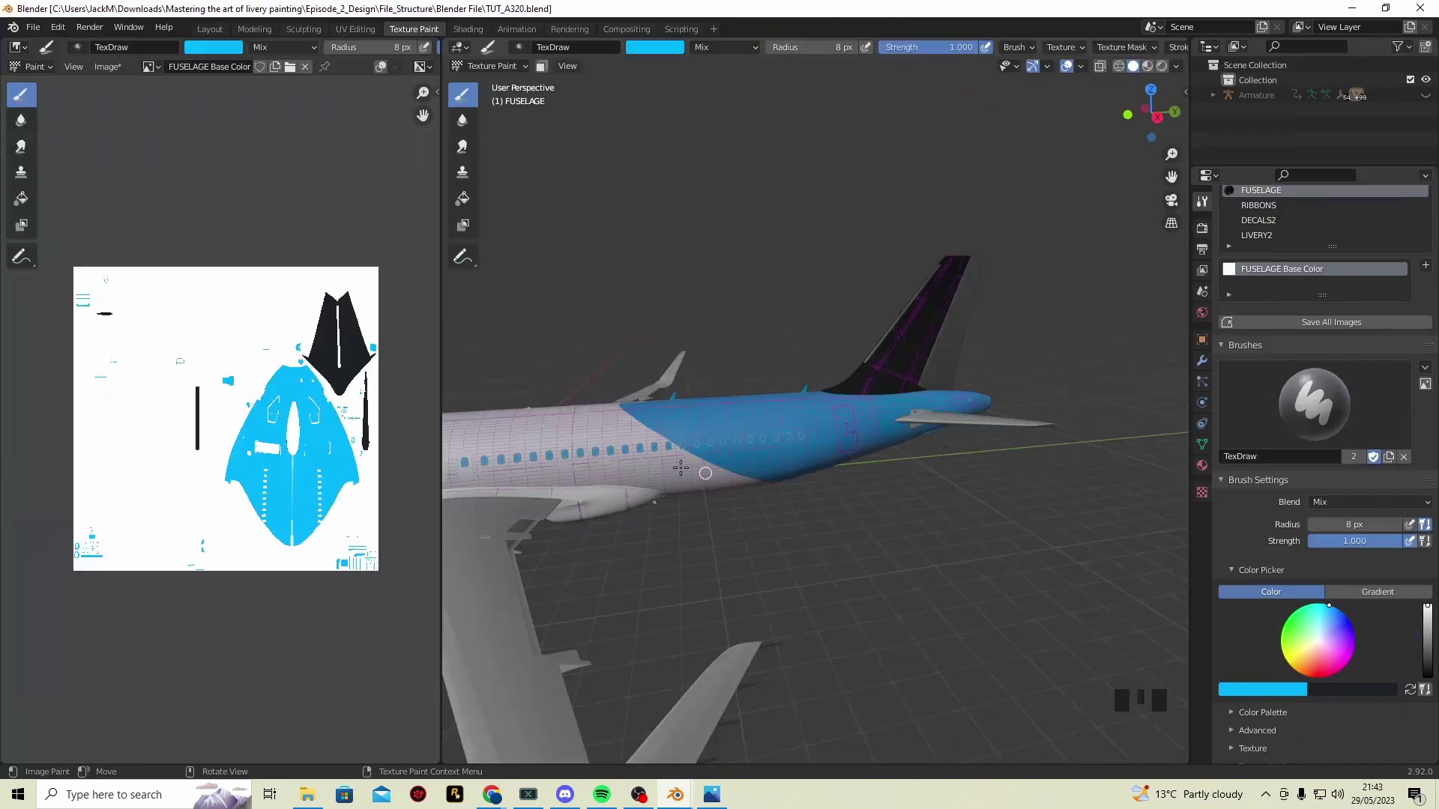
{"action": "left_click_drag", "start_coordinate": [681, 467], "coordinate": [656, 425]}
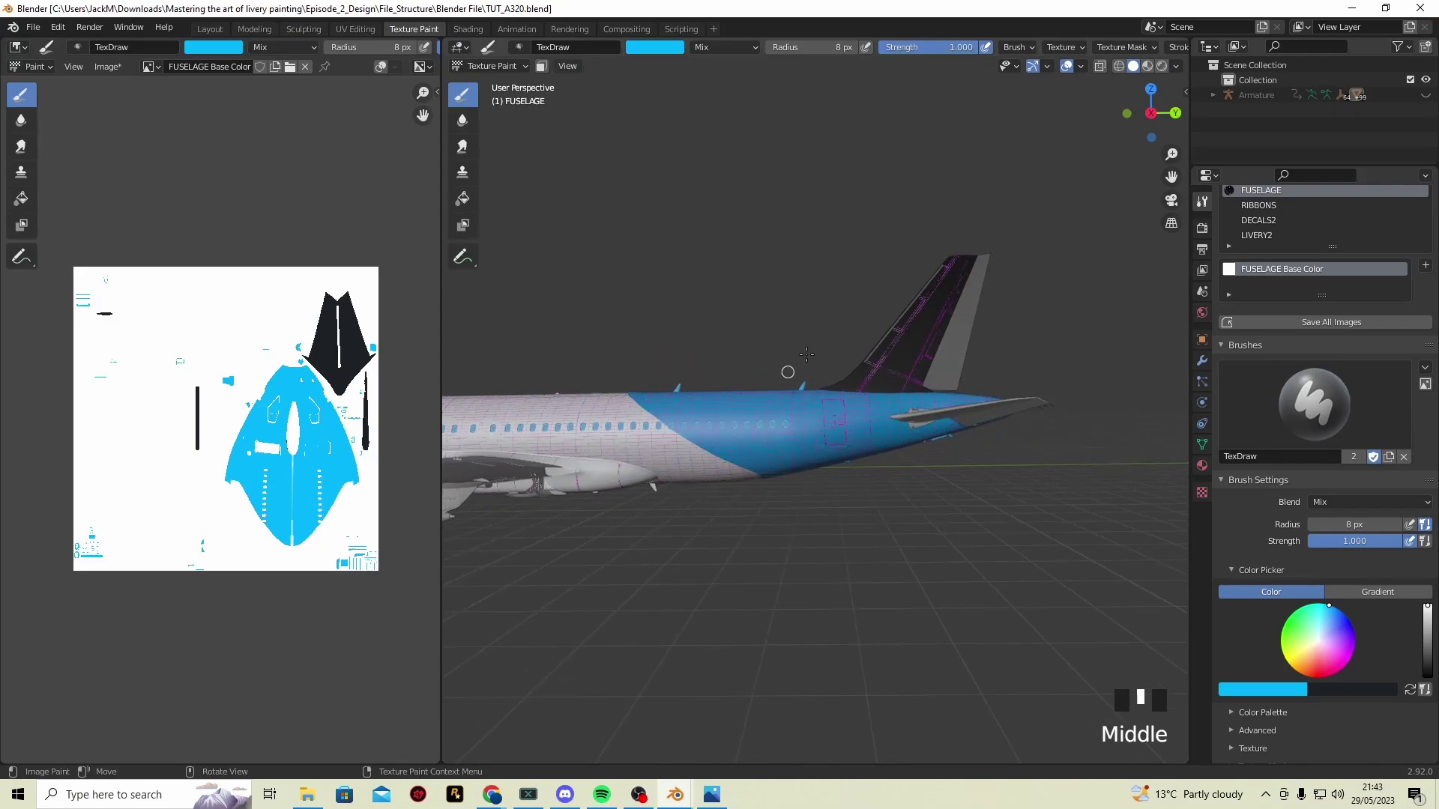
Set the brush's stroke method to Line and swap its colour back to the dark one
{"action": "scroll", "coordinate": [1058, 46], "scroll_direction": "down", "scroll_amount": 3}
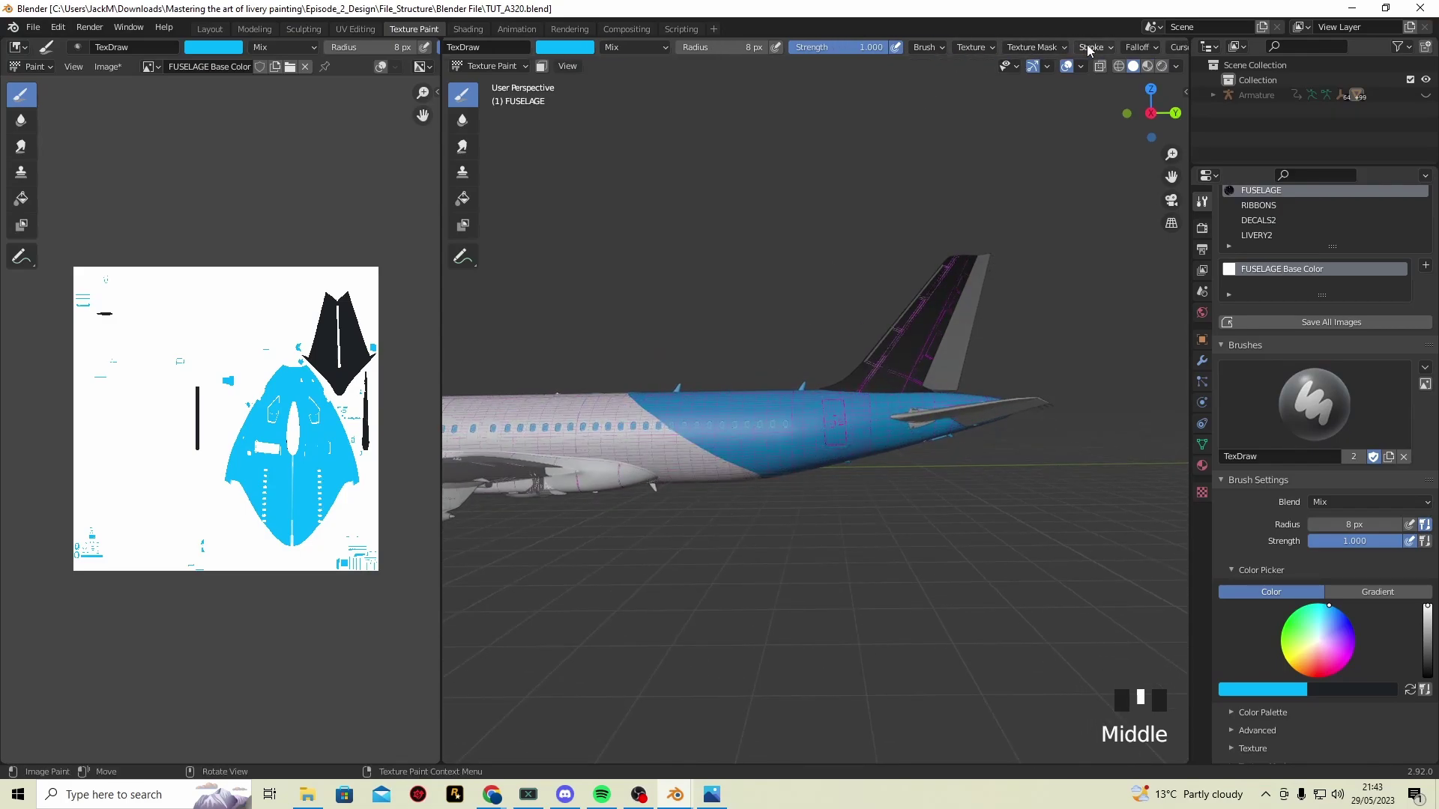
{"action": "left_click", "coordinate": [1088, 48]}
{"action": "left_click", "coordinate": [1103, 75]}
{"action": "left_click", "coordinate": [1120, 174]}
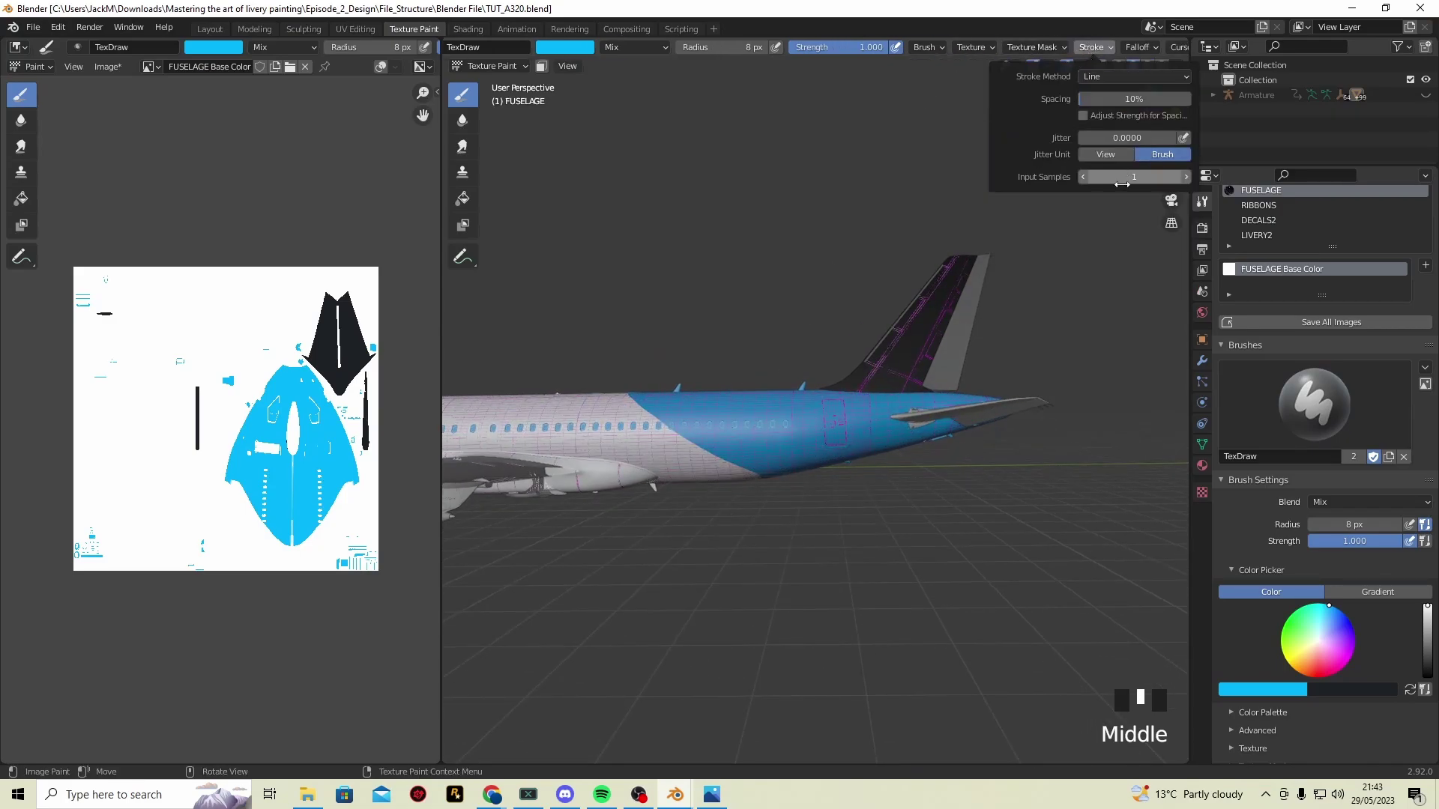
{"action": "left_click", "coordinate": [1410, 689]}
Try a straight dark stripe along the blue area's diagonal front edge on one side of the fuselage, and undo it
{"action": "left_click", "coordinate": [615, 396], "text": "ctrl"}
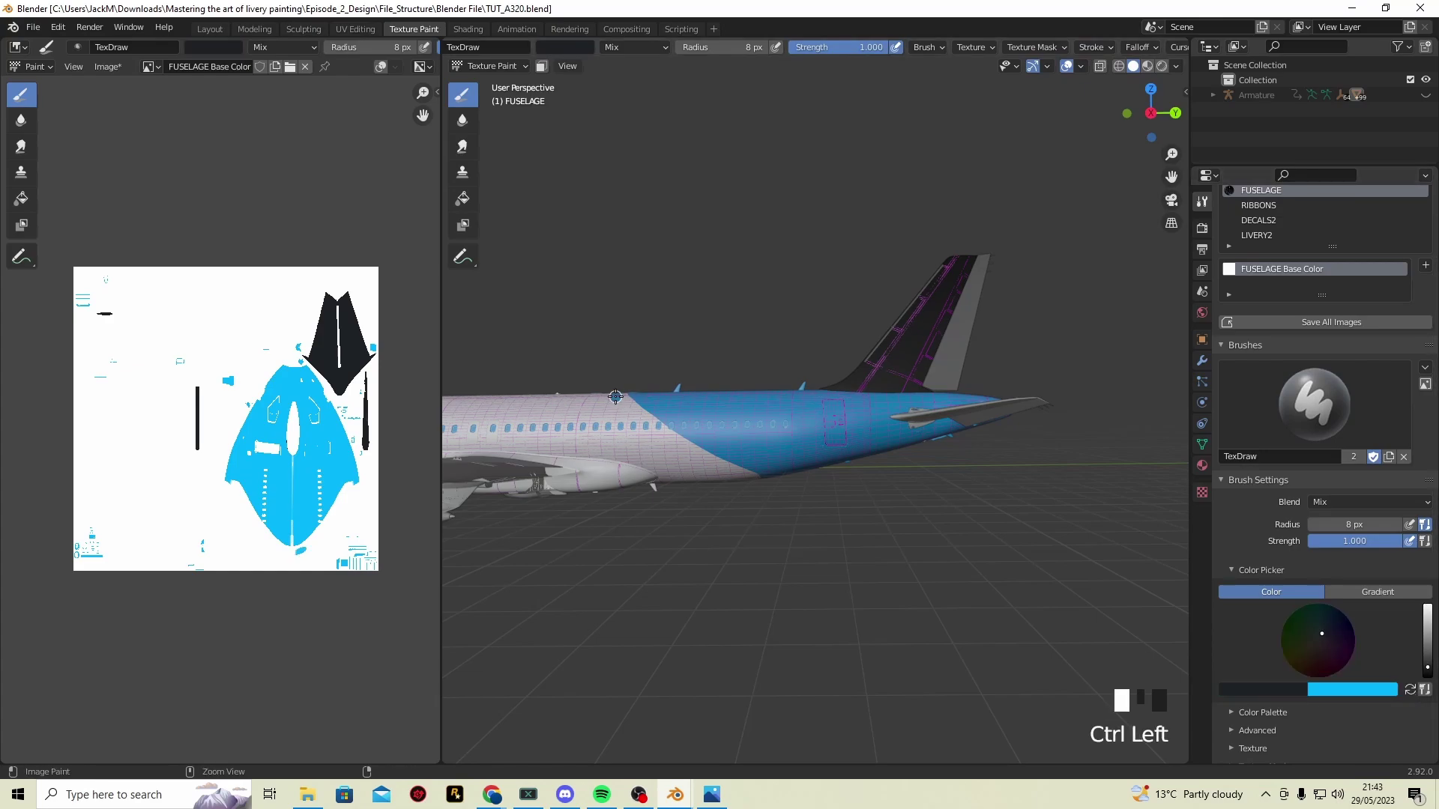
{"action": "mouse_move", "coordinate": [613, 396]}
{"action": "left_mouse_down"}
{"action": "mouse_move", "coordinate": [700, 498]}
{"action": "mouse_move", "coordinate": [869, 591]}
{"action": "mouse_move", "coordinate": [945, 613]}
{"action": "mouse_move", "coordinate": [866, 583]}
{"action": "mouse_move", "coordinate": [885, 609]}
{"action": "left_mouse_up"}
{"action": "key", "text": "ctrl+z"}
{"action": "key", "text": "ctrl+z"}
{"action": "mouse_move", "coordinate": [794, 519]}
{"action": "left_mouse_down"}
{"action": "mouse_move", "coordinate": [562, 517]}
{"action": "mouse_move", "coordinate": [845, 533]}
{"action": "left_mouse_up"}
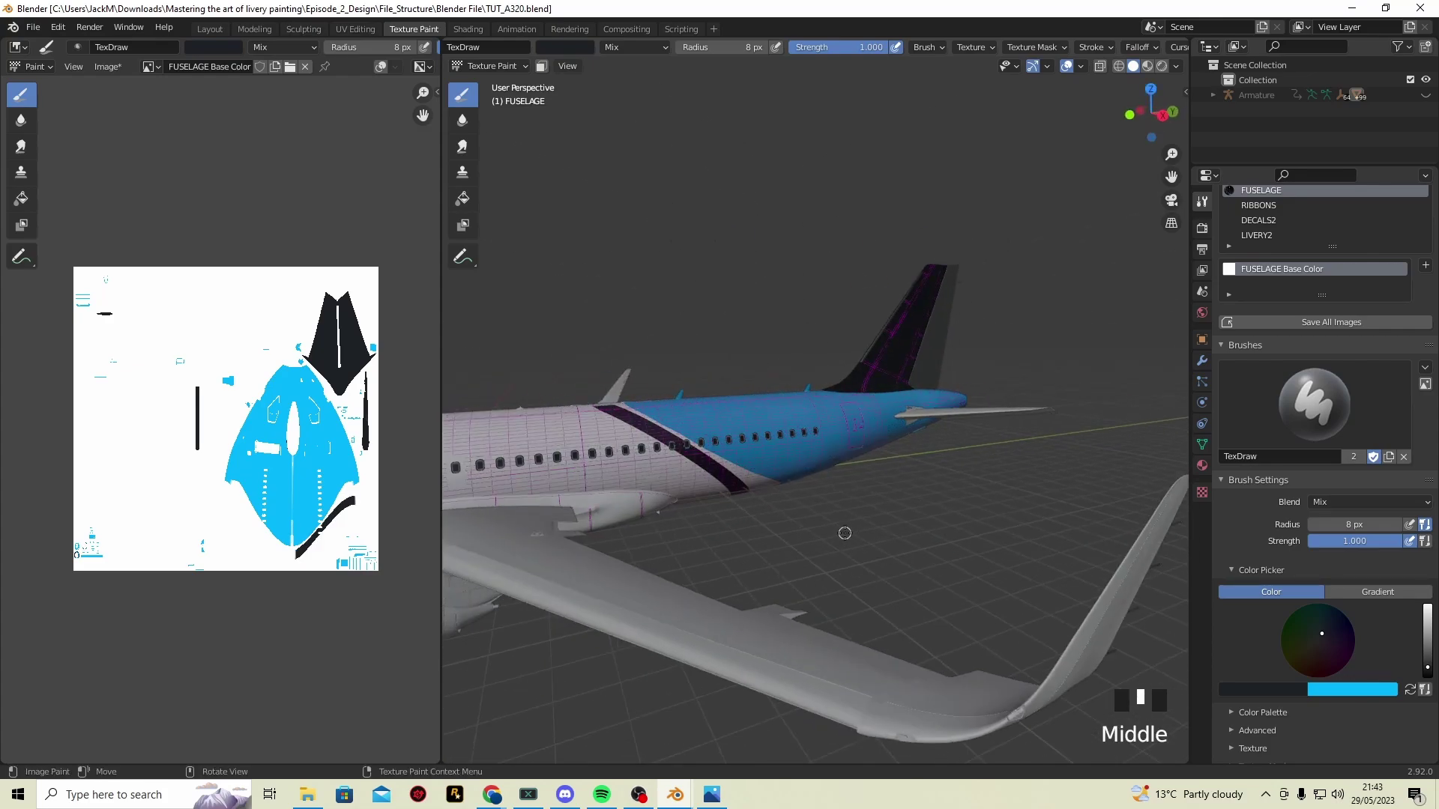
{"action": "key", "text": "ctrl+z"}
Enable X-axis symmetry for painting so strokes mirror across both sides of the fuselage
{"action": "scroll", "coordinate": [1062, 47], "scroll_direction": "down", "scroll_amount": 6}
{"action": "left_click", "coordinate": [1068, 47]}
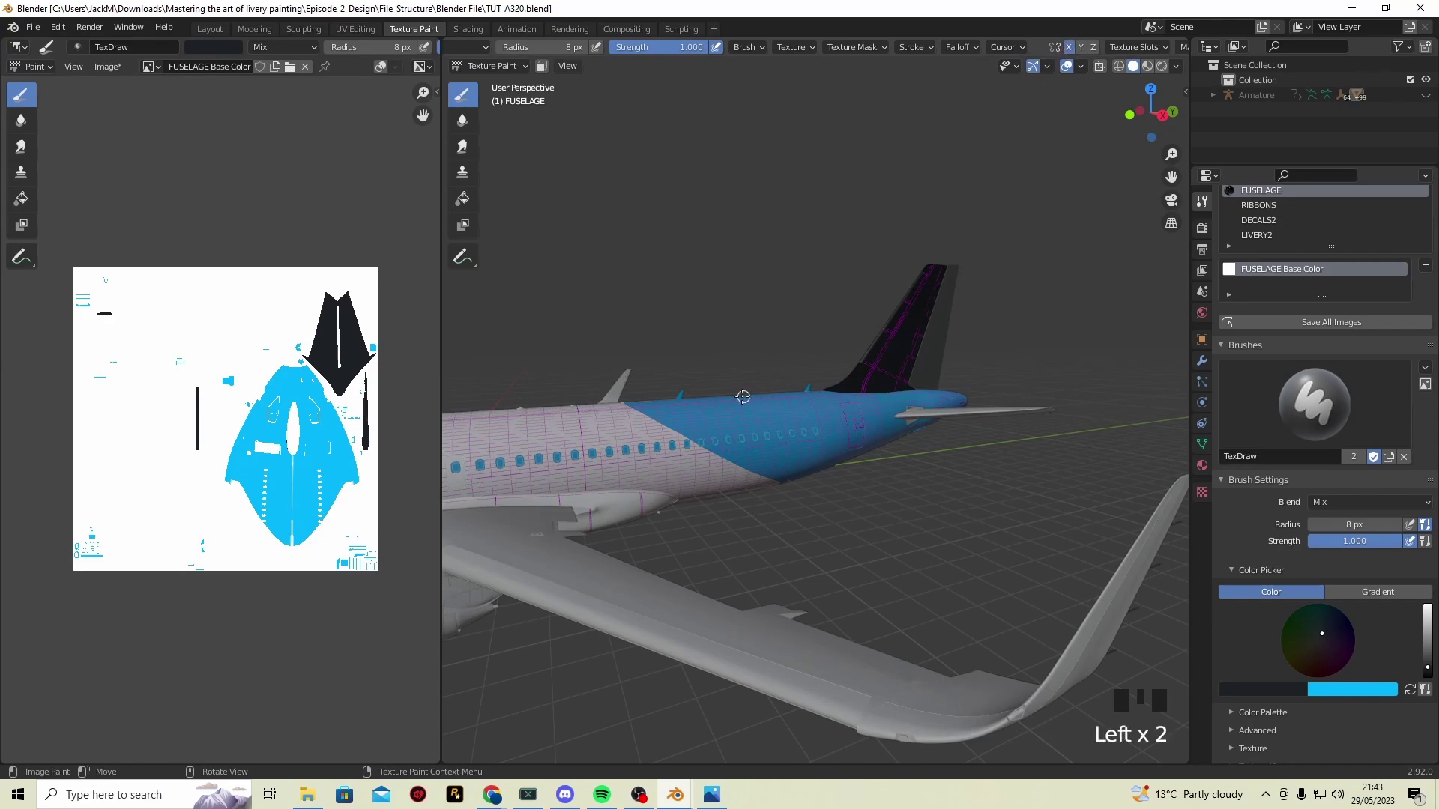
Paint a mirrored straight dark stripe along the blue area's diagonal front edge and inspect it from several angles
{"action": "left_click_drag", "start_coordinate": [597, 403], "coordinate": [1014, 618]}
{"action": "left_click_drag", "start_coordinate": [601, 400], "coordinate": [947, 577]}
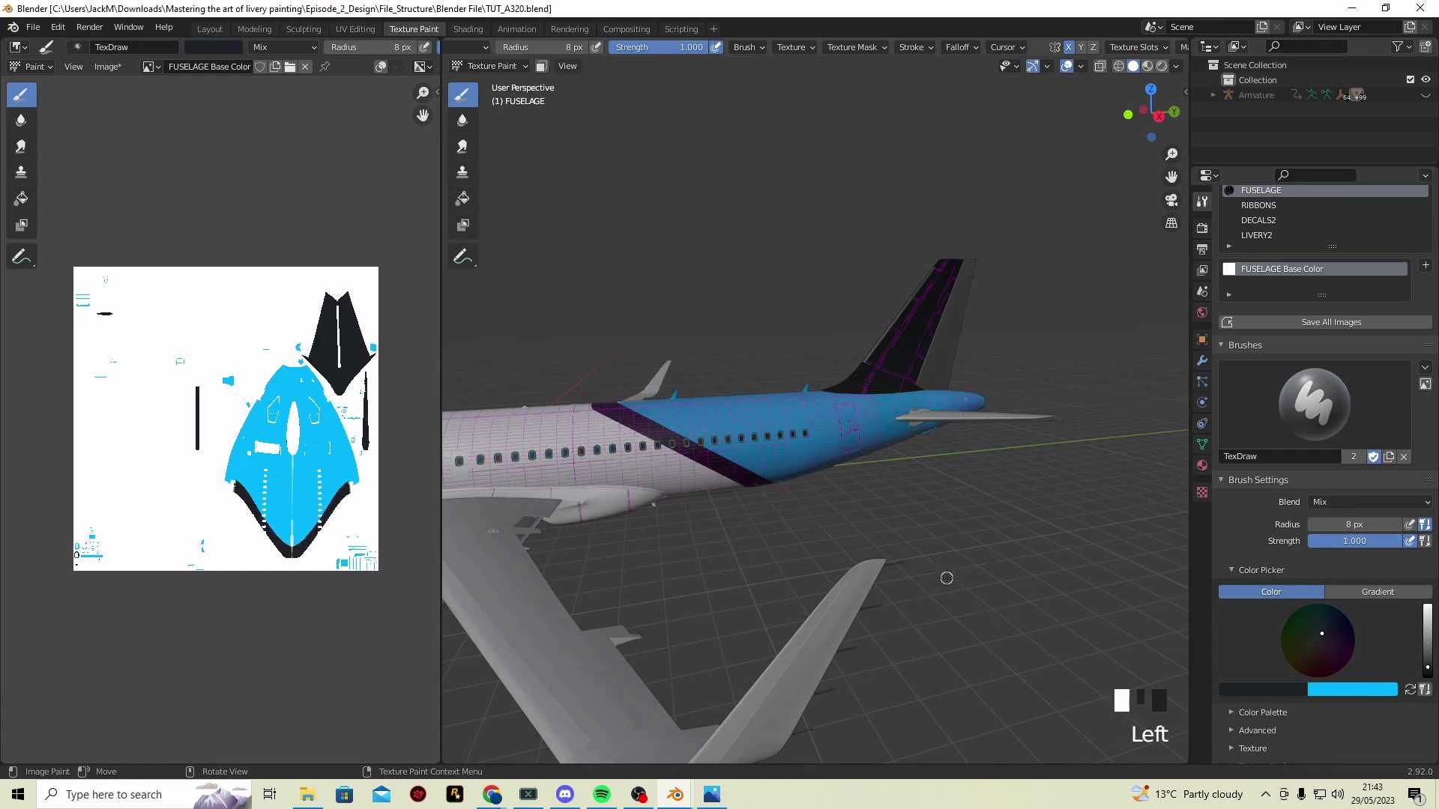
{"action": "left_click_drag", "start_coordinate": [716, 477], "coordinate": [1005, 449]}
{"action": "left_click_drag", "start_coordinate": [849, 459], "coordinate": [1115, 477]}
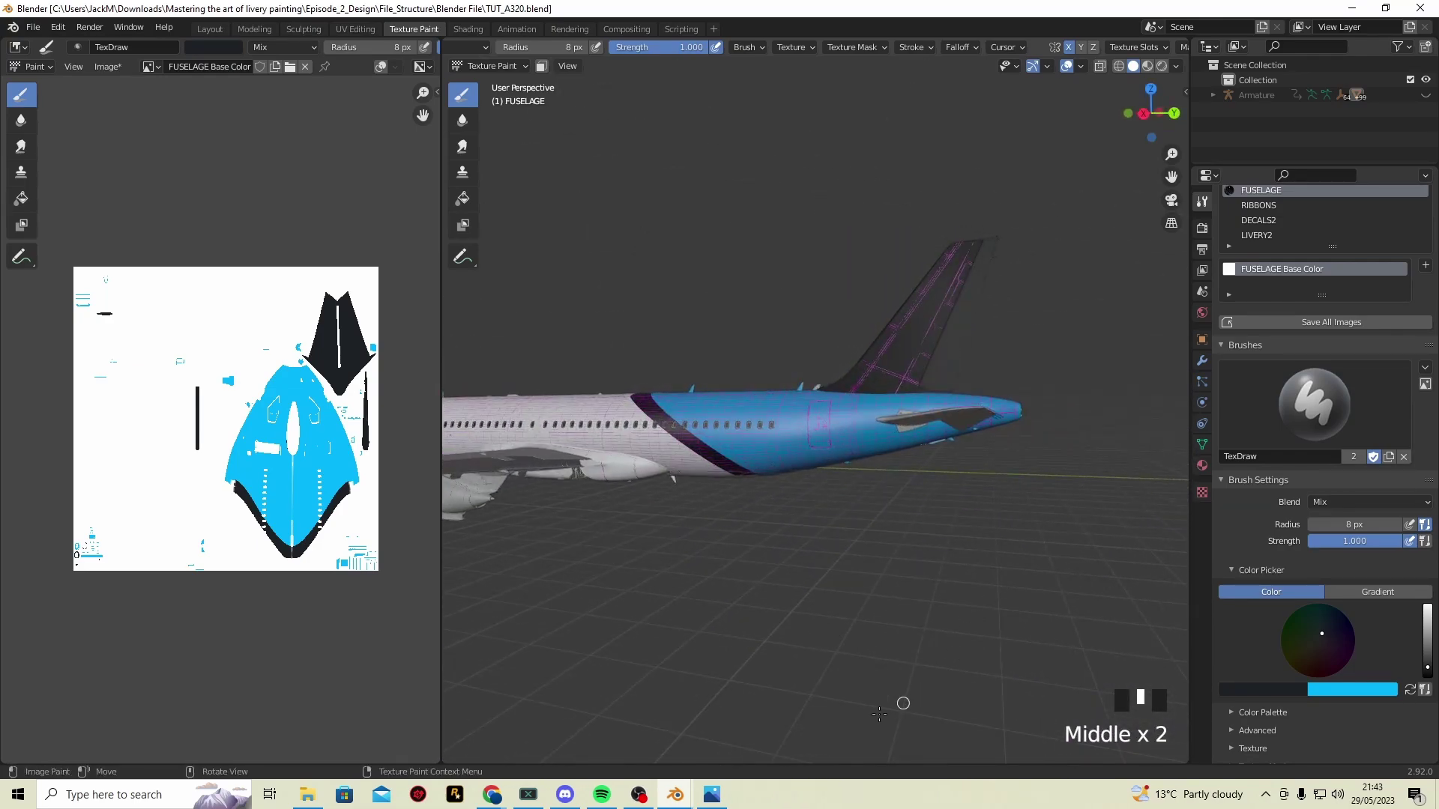
{"action": "mouse_move", "coordinate": [735, 546]}
{"action": "left_mouse_down"}
{"action": "mouse_move", "coordinate": [763, 489]}
{"action": "mouse_move", "coordinate": [735, 520]}
{"action": "left_mouse_up"}
Check the stripe against the Canva draft and undo its strokes
{"action": "key", "text": "alt+Tab"}
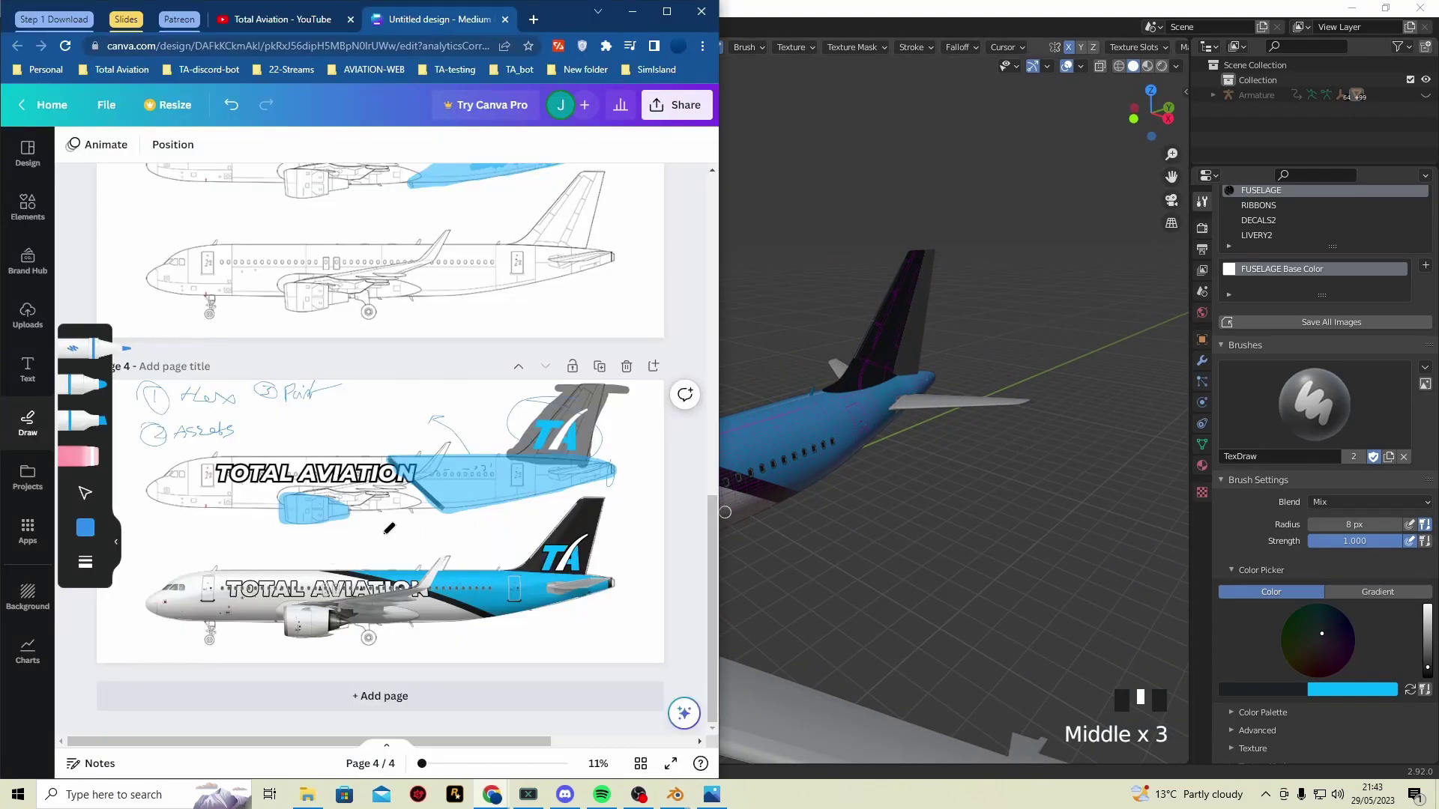
{"action": "key", "text": "alt+Tab"}
{"action": "key", "text": "ctrl+z"}
{"action": "key", "text": "ctrl+z"}
{"action": "key", "text": "ctrl+z"}
Extend the blue area's diagonal front edge slightly forward with a straight mirrored stroke
{"action": "mouse_move", "coordinate": [832, 480]}
{"action": "left_mouse_down"}
{"action": "mouse_move", "coordinate": [848, 487]}
{"action": "mouse_move", "coordinate": [604, 408]}
{"action": "mouse_move", "coordinate": [1013, 640]}
{"action": "left_mouse_up"}
{"action": "left_click", "coordinate": [665, 506]}
{"action": "mouse_move", "coordinate": [607, 407]}
{"action": "left_mouse_down"}
{"action": "mouse_move", "coordinate": [999, 595]}
{"action": "mouse_move", "coordinate": [1014, 620]}
{"action": "left_mouse_up"}
Swap the brush to the dark colour and paint a mirrored straight diagonal stripe ahead of the blue area's front edge
{"action": "key", "text": "x"}
{"action": "left_click_drag", "start_coordinate": [822, 552], "coordinate": [746, 496]}
{"action": "left_click_drag", "start_coordinate": [567, 401], "coordinate": [1114, 721]}
{"action": "mouse_move", "coordinate": [589, 503]}
{"action": "left_mouse_down"}
{"action": "mouse_move", "coordinate": [699, 506]}
{"action": "mouse_move", "coordinate": [512, 488]}
{"action": "left_mouse_up"}
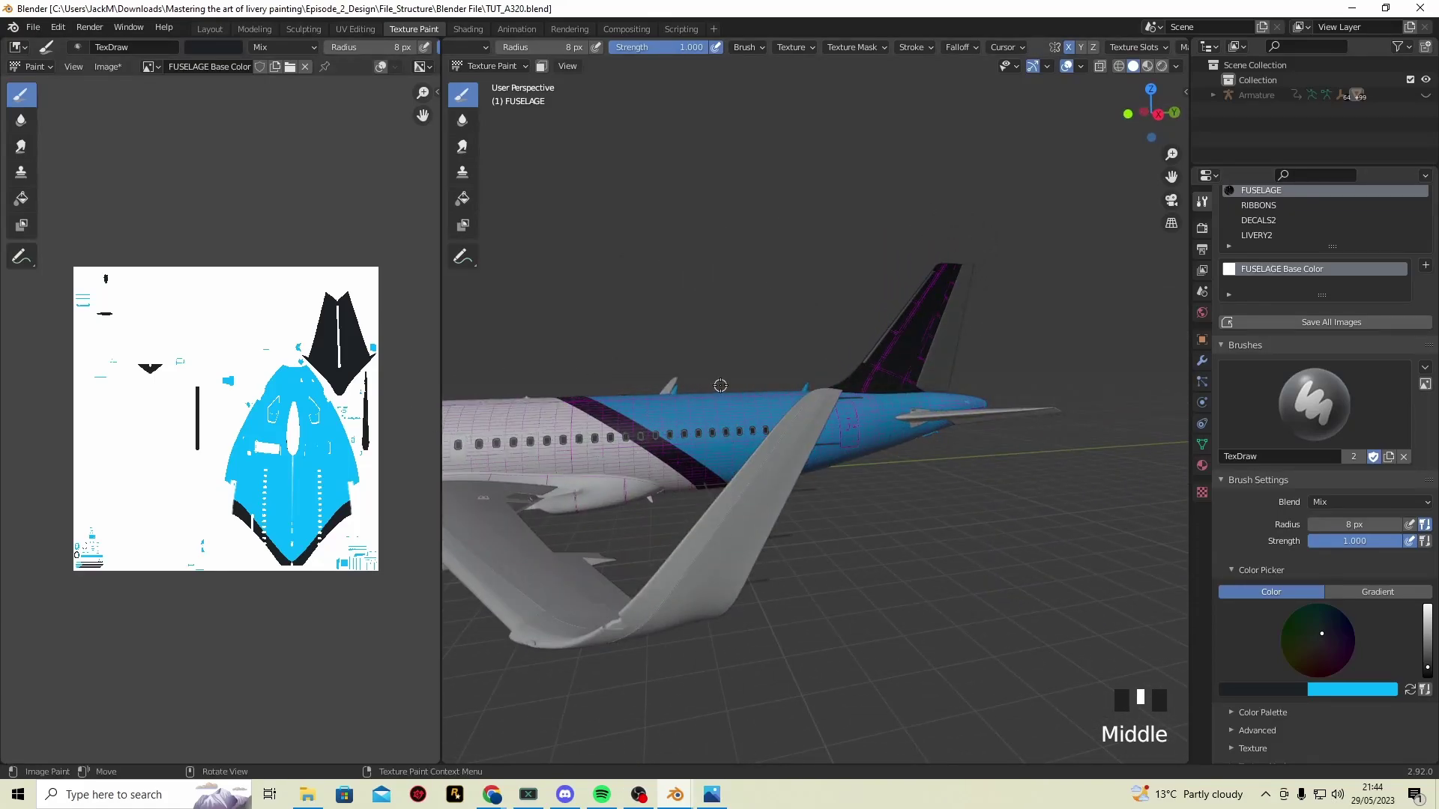
{"action": "left_click_drag", "start_coordinate": [805, 409], "coordinate": [815, 565]}
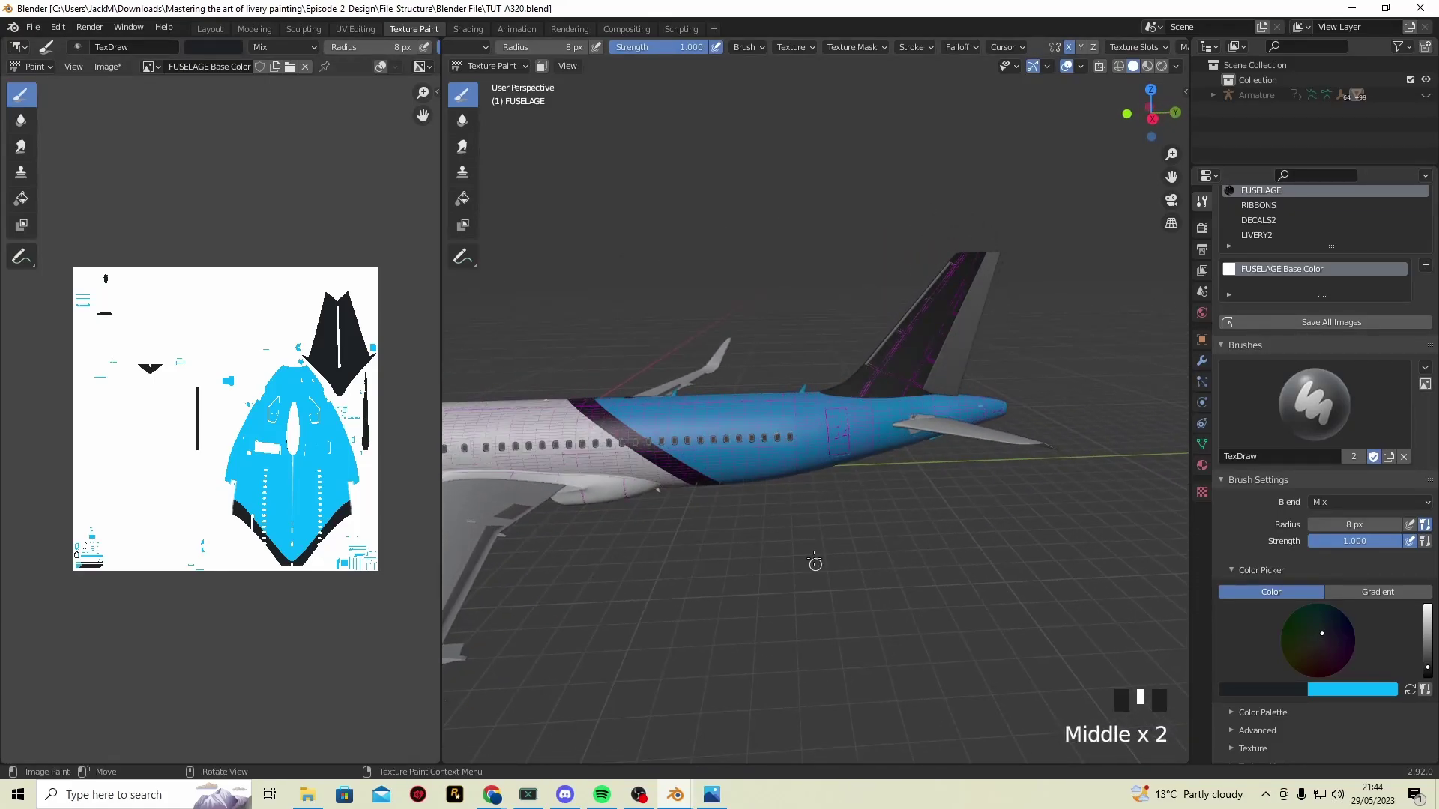
{"action": "scroll", "coordinate": [1160, 176], "scroll_direction": "down", "scroll_amount": 3}
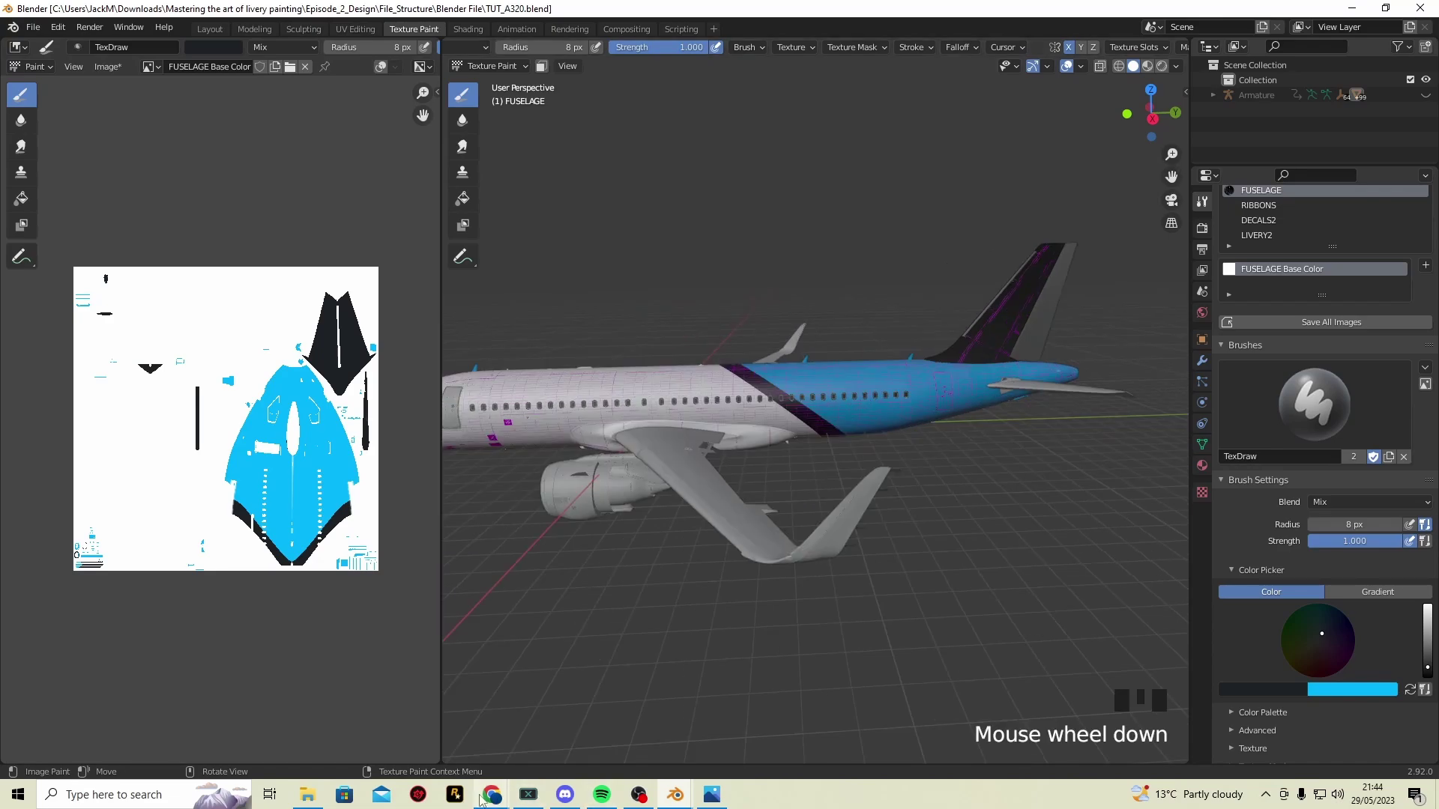